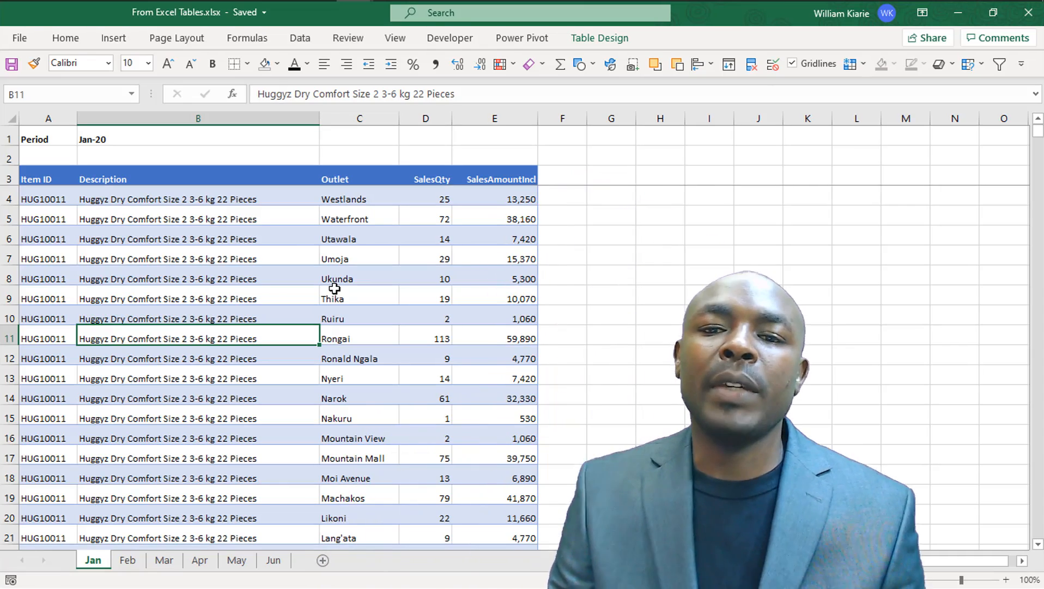
- Look through the monthly sales sheets from Jan to May, compare their layouts, and return to the Jan sheet
{"action": "left_click", "coordinate": [238, 249]}
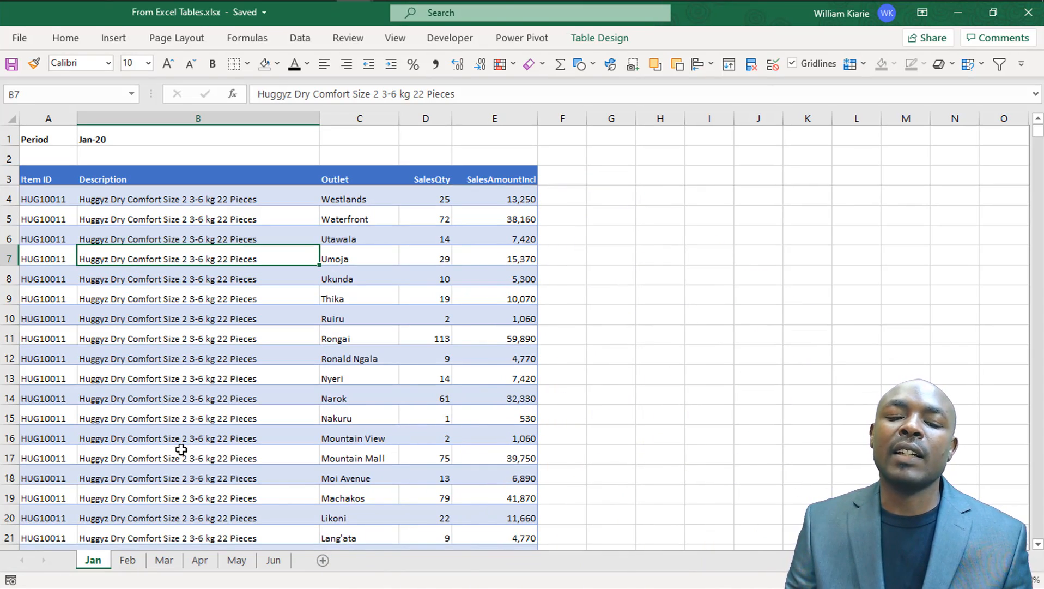
{"action": "left_click", "coordinate": [129, 560]}
{"action": "left_click", "coordinate": [158, 562]}
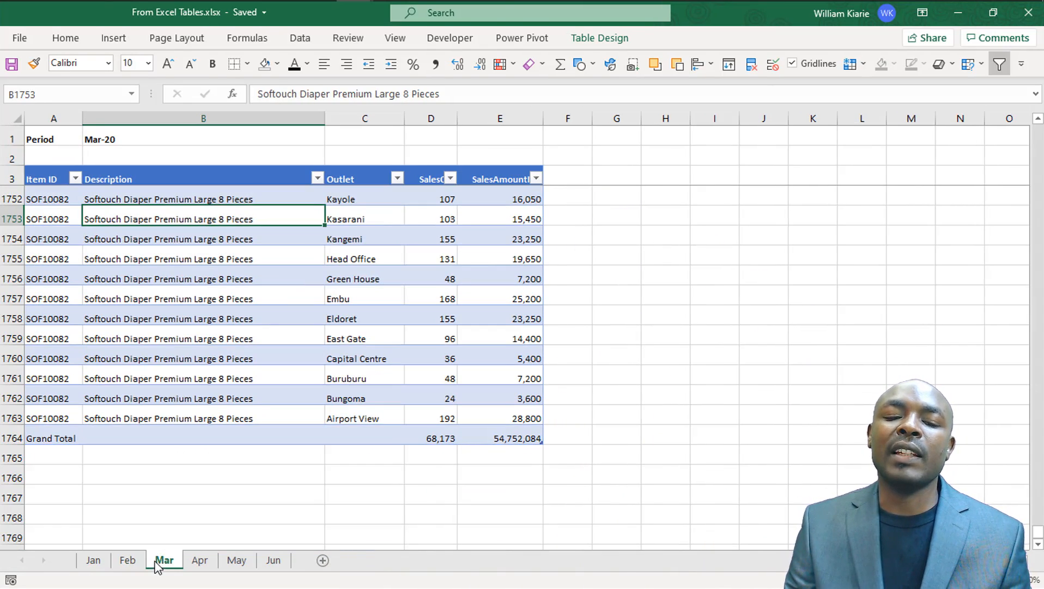
{"action": "left_click", "coordinate": [199, 560]}
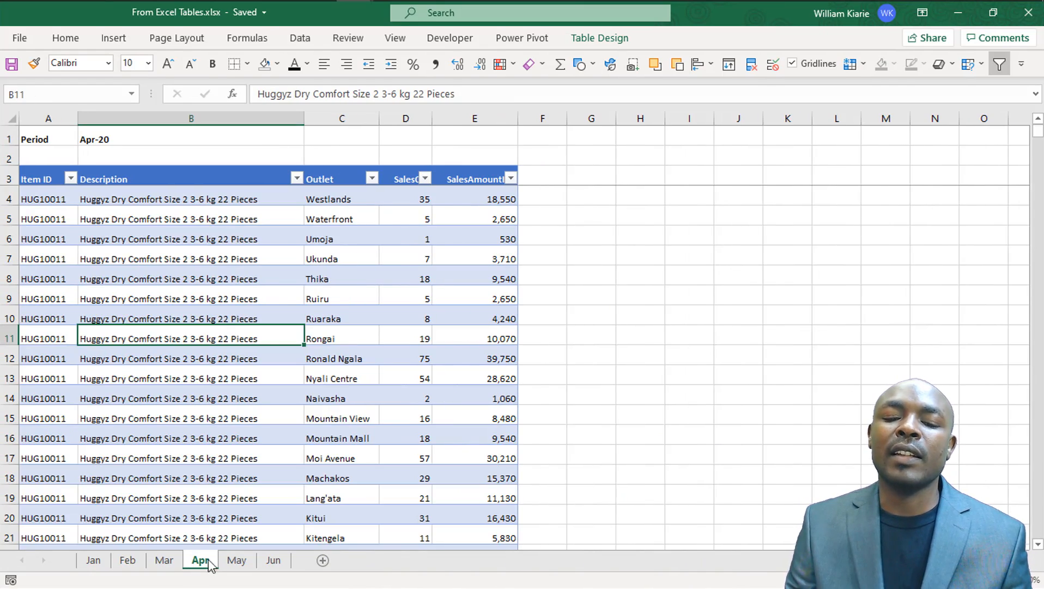
{"action": "left_click", "coordinate": [235, 562]}
{"action": "left_click", "coordinate": [313, 393]}
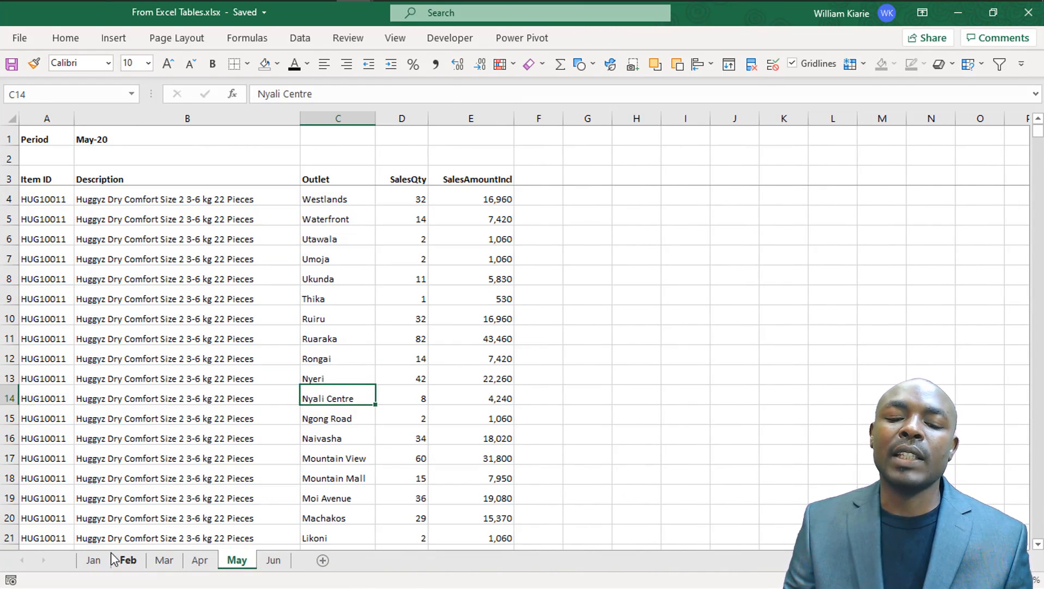
{"action": "left_click", "coordinate": [94, 560]}
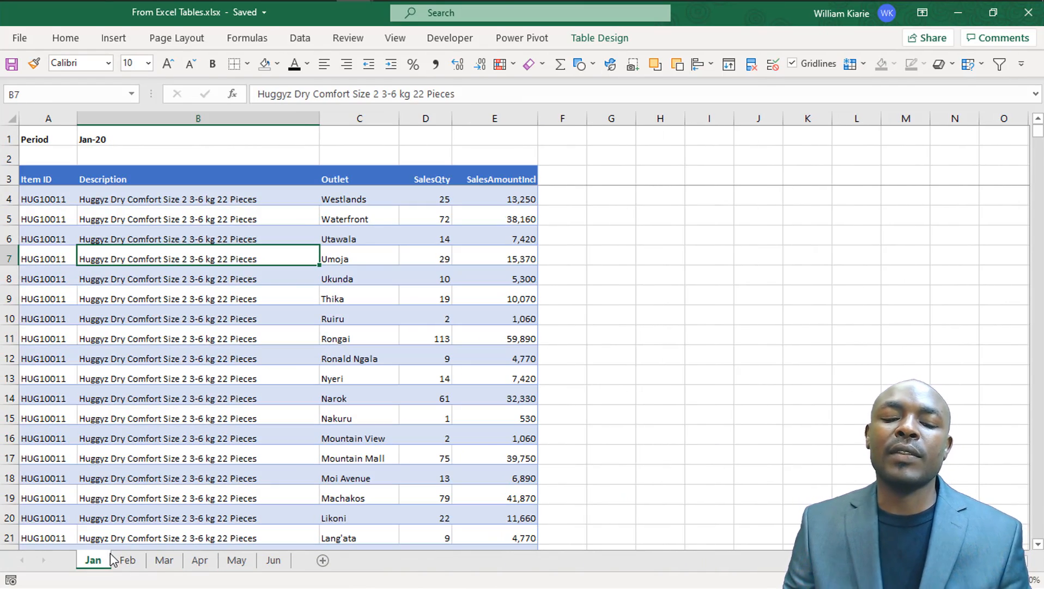
{"action": "left_click", "coordinate": [165, 355]}
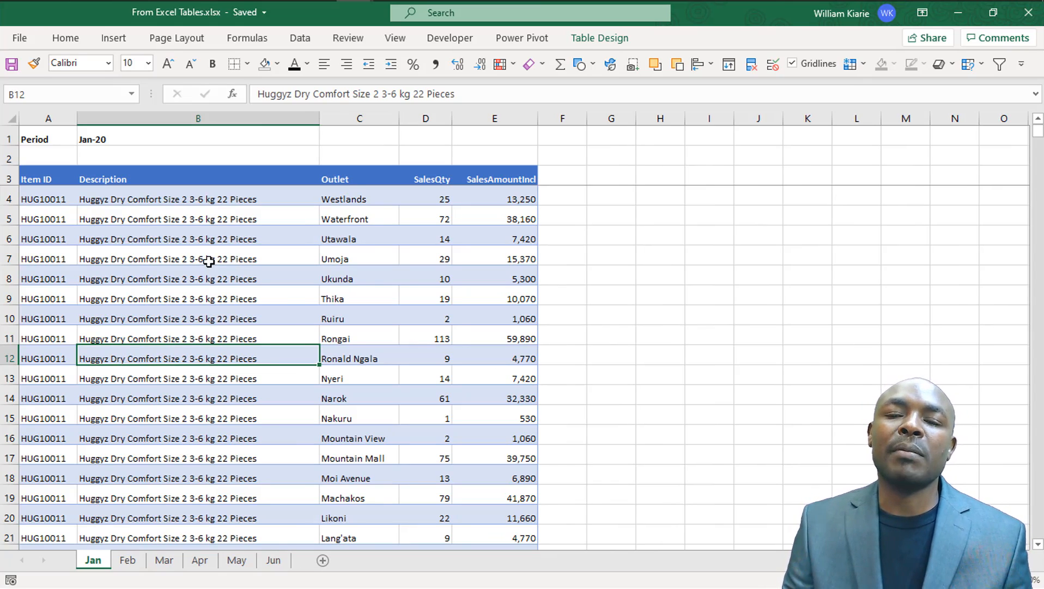
{"action": "left_click", "coordinate": [379, 218]}
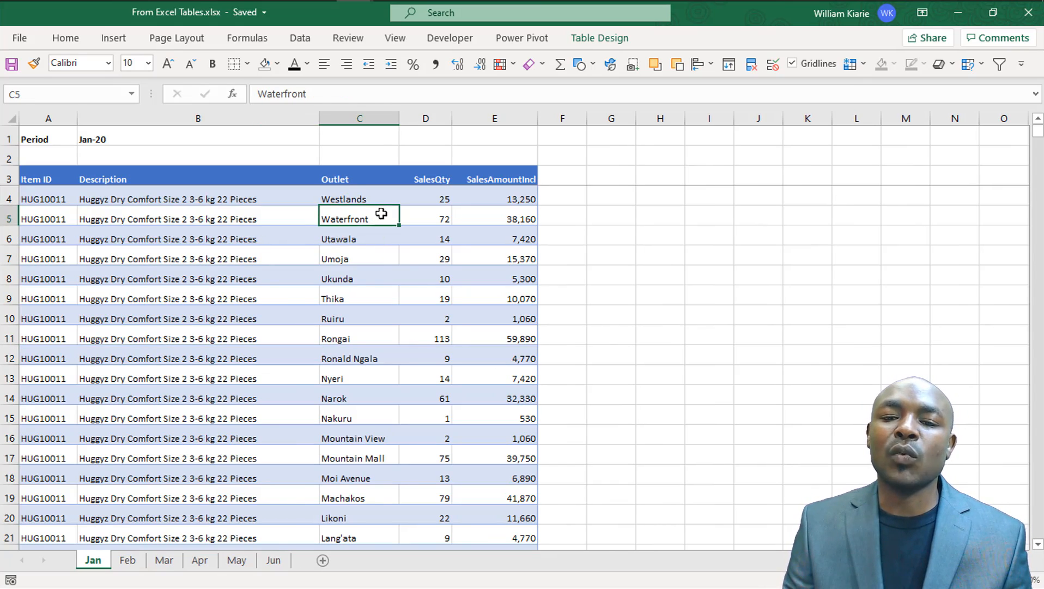
{"action": "left_click", "coordinate": [221, 278]}
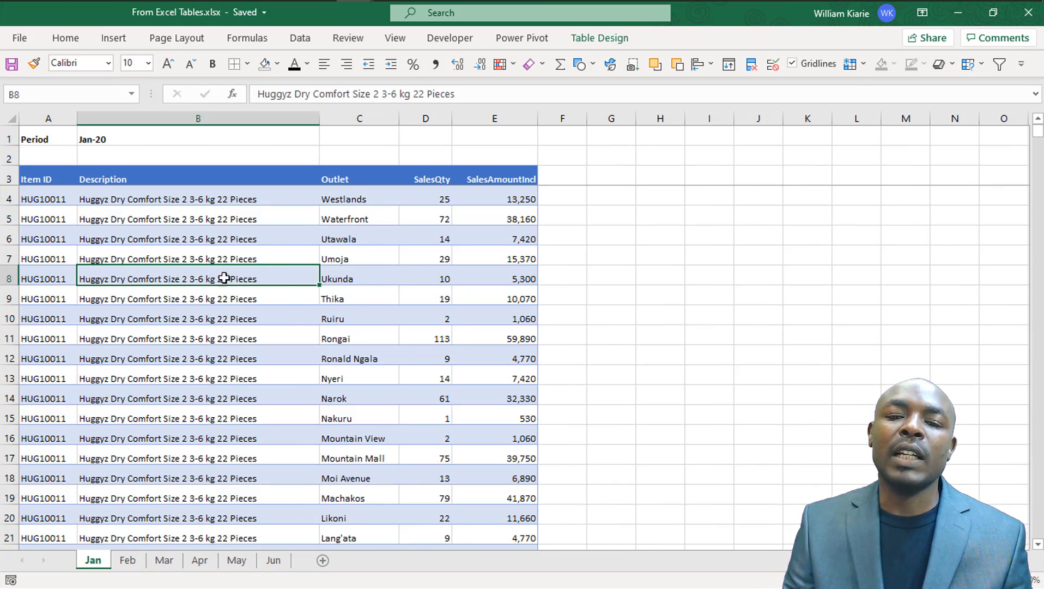
{"action": "left_click", "coordinate": [128, 560]}
{"action": "left_click", "coordinate": [164, 560]}
{"action": "left_click", "coordinate": [94, 560]}
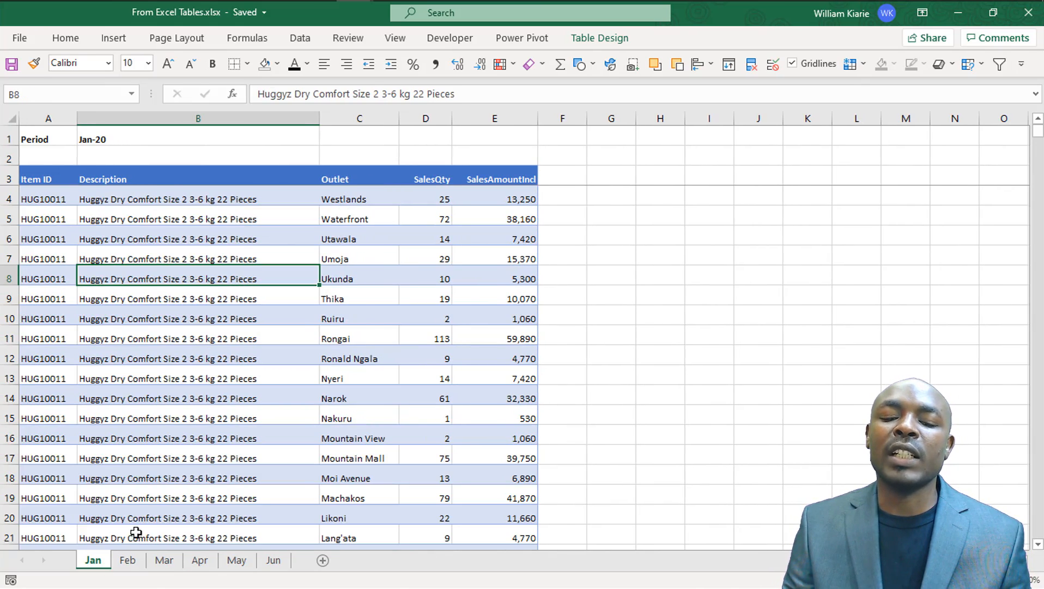
{"action": "left_click", "coordinate": [324, 327]}
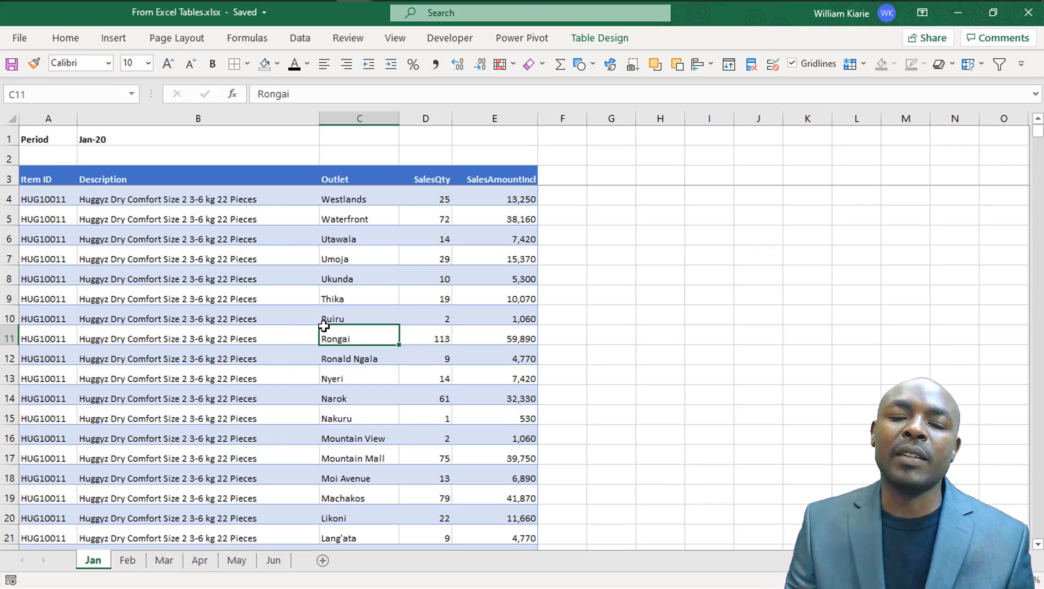
{"action": "left_click", "coordinate": [214, 399]}
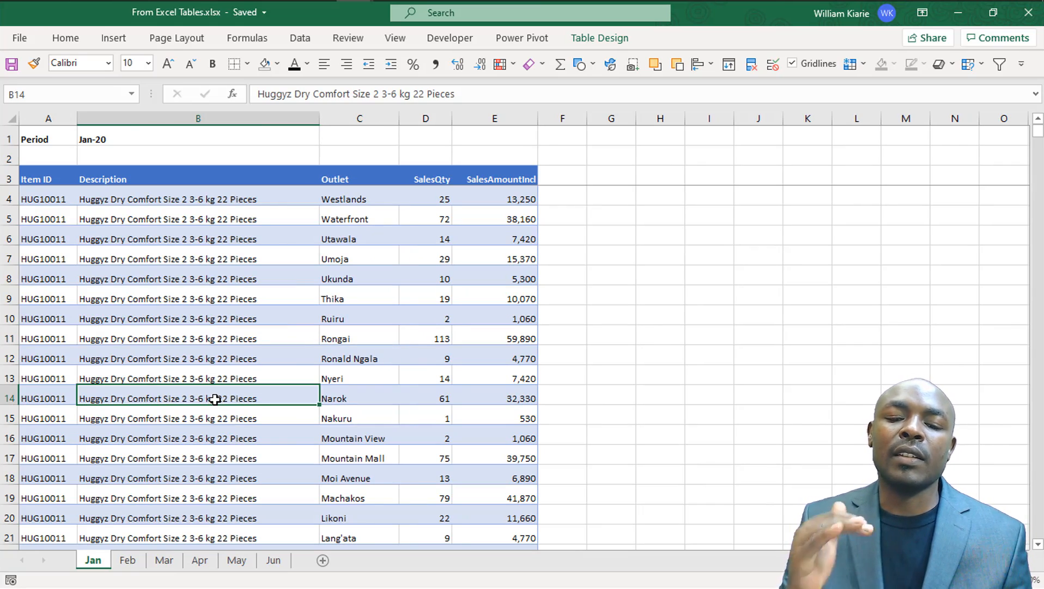
{"action": "left_click", "coordinate": [221, 313]}
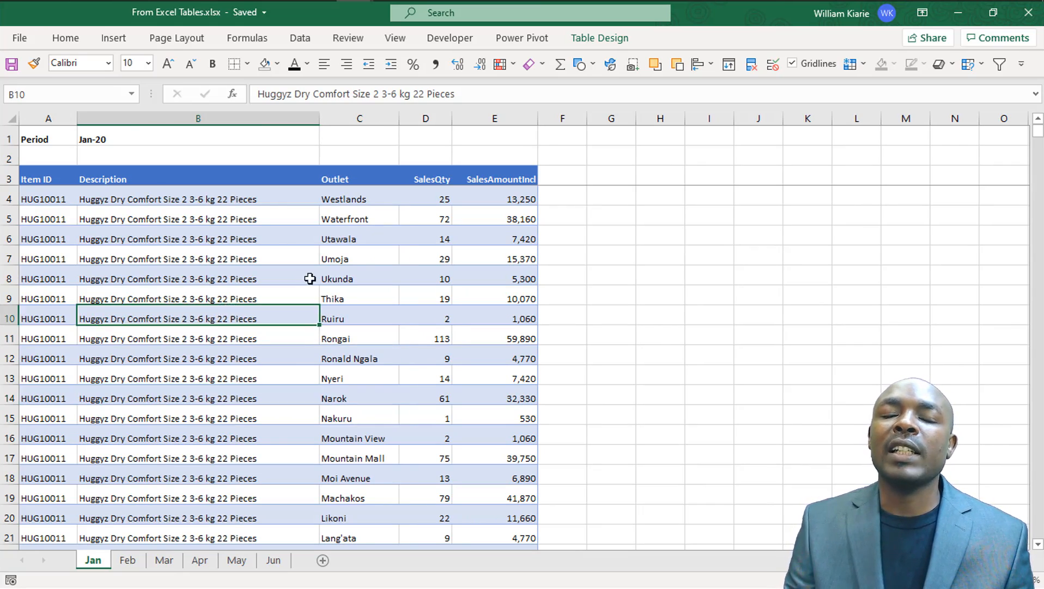
{"action": "left_click", "coordinate": [376, 261]}
{"action": "left_click", "coordinate": [205, 262]}
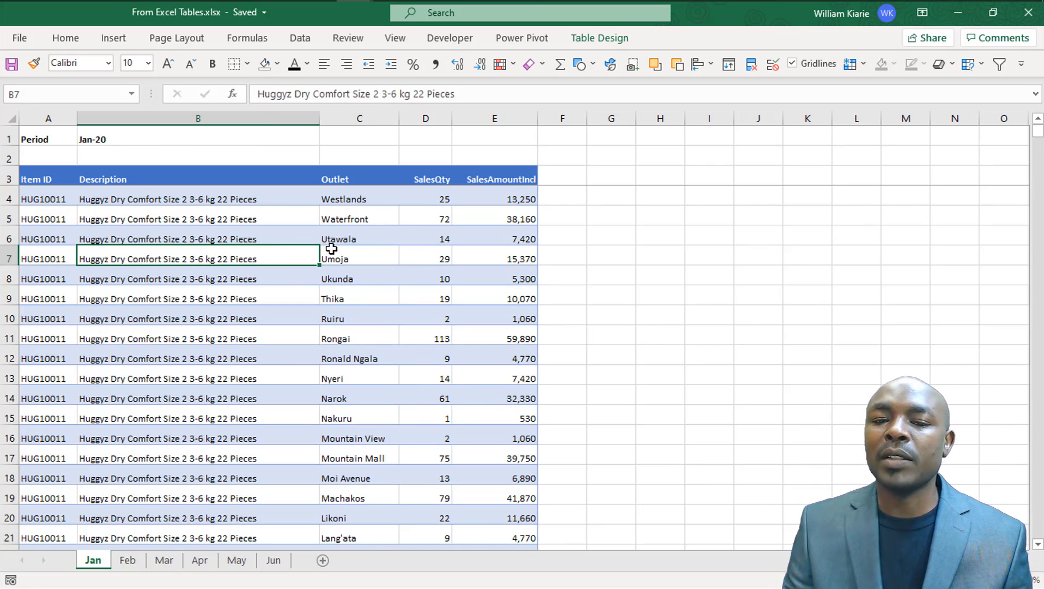
{"action": "left_click", "coordinate": [392, 250]}
{"action": "left_click", "coordinate": [241, 341]}
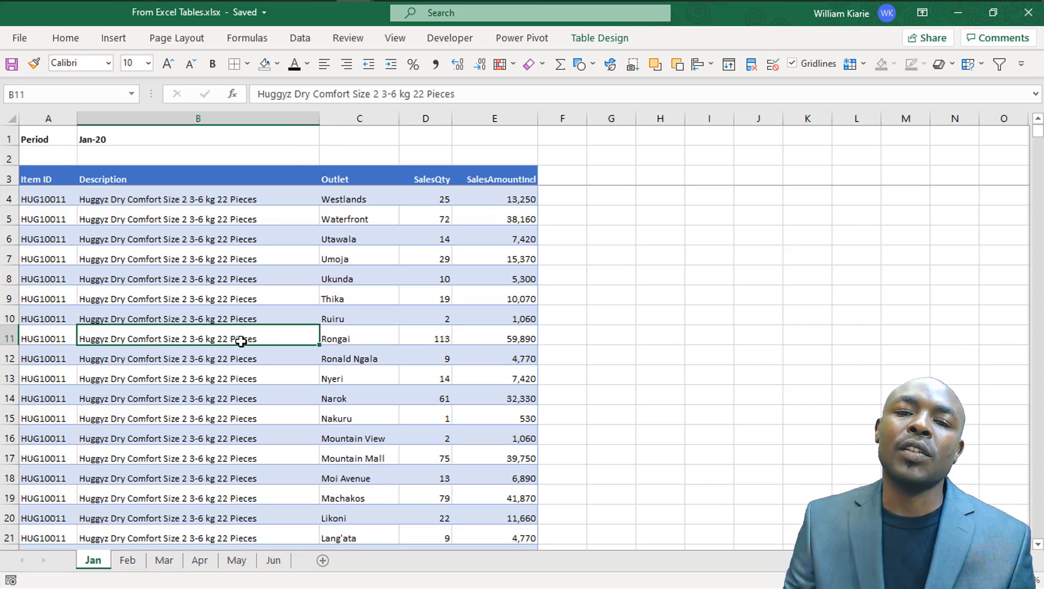
{"action": "left_click", "coordinate": [305, 277]}
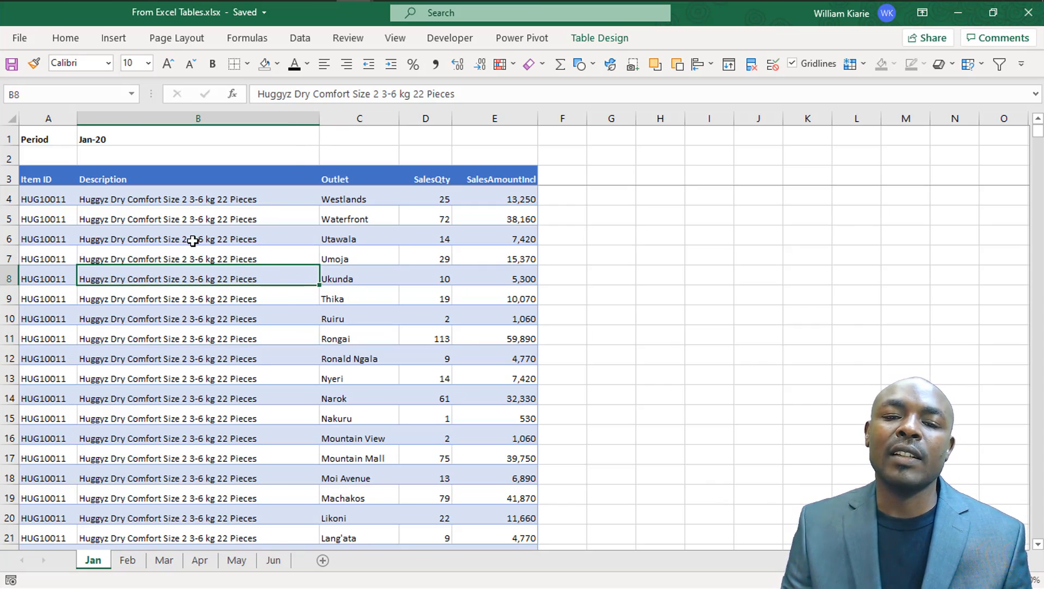
{"action": "left_click", "coordinate": [373, 300]}
{"action": "left_click", "coordinate": [181, 318]}
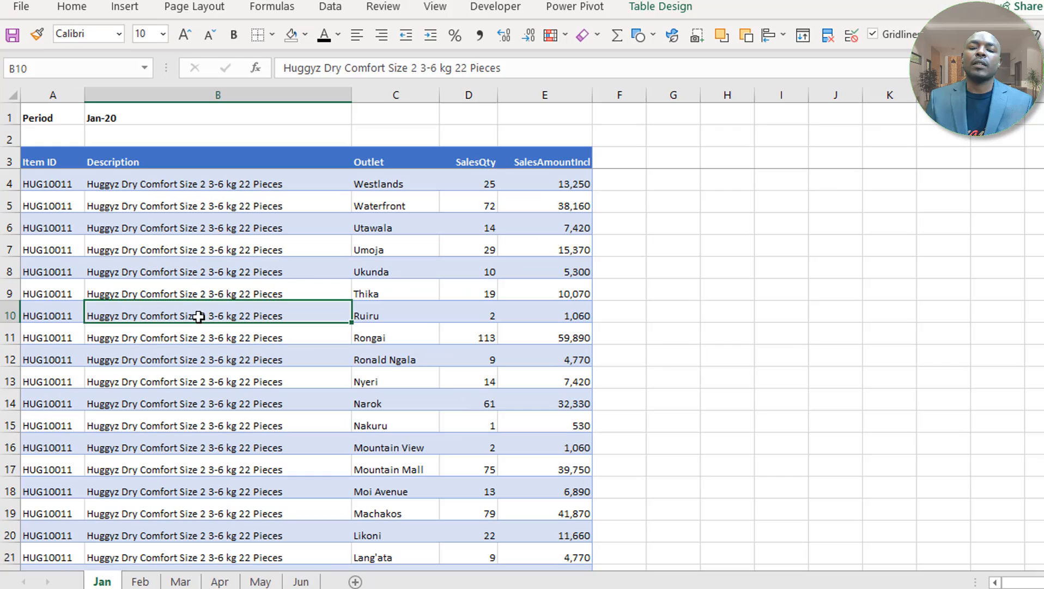
- Check the design properties of the sales table on the Jan sheet, including its table name
{"action": "left_click", "coordinate": [303, 271]}
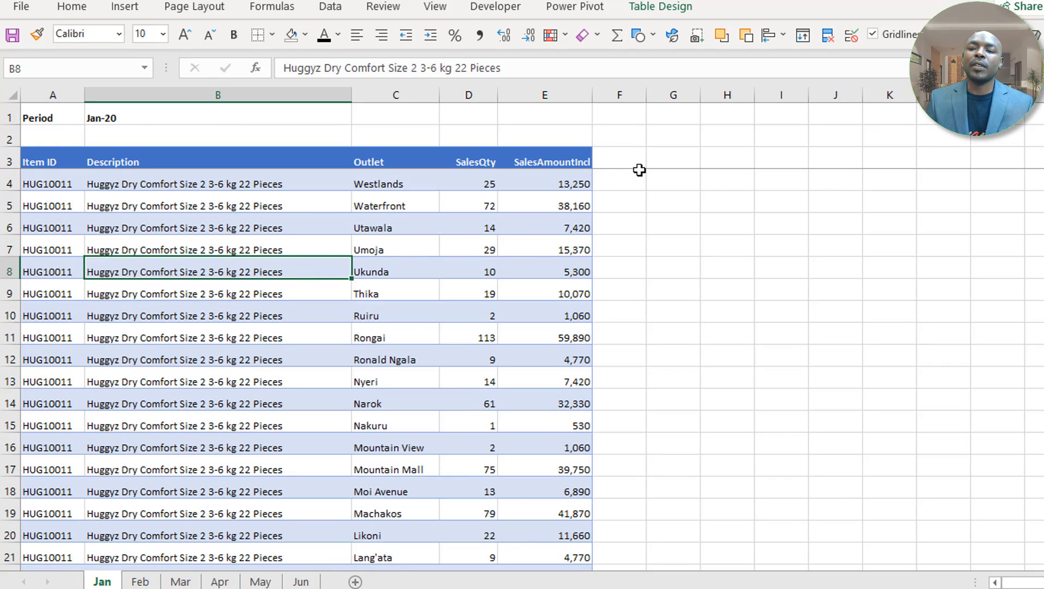
{"action": "left_click", "coordinate": [689, 11]}
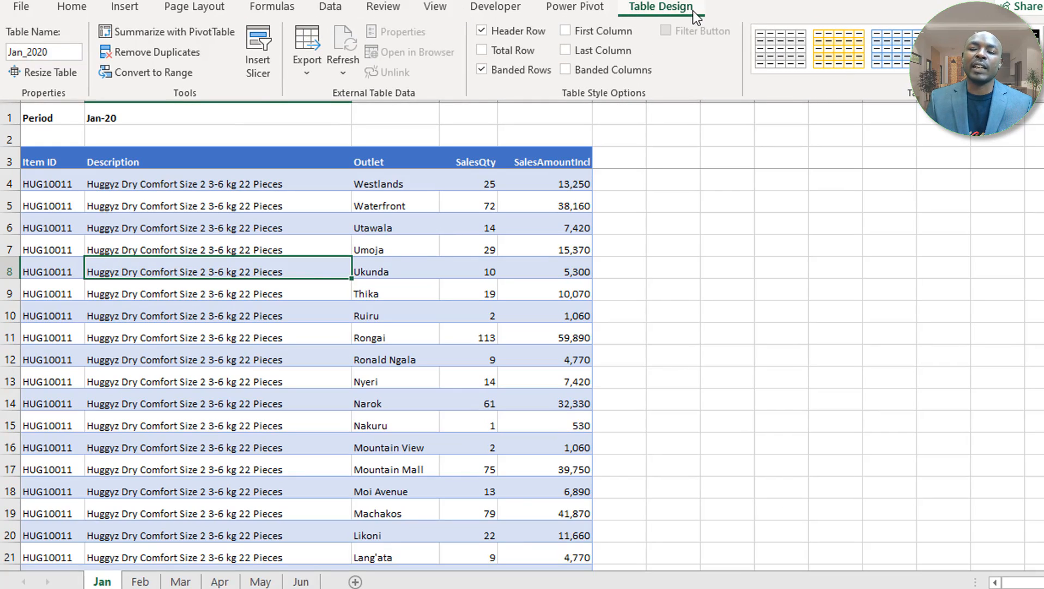
{"action": "left_click", "coordinate": [677, 294]}
{"action": "left_click", "coordinate": [703, 315]}
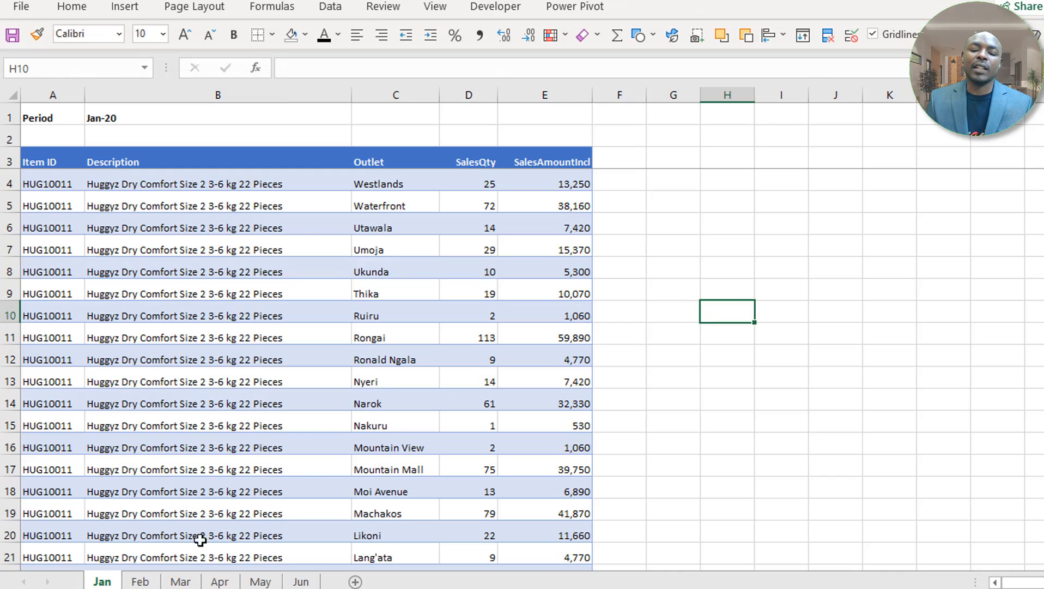
- Compare the Feb, May and Jun sheets to see which sales data is formatted as an Excel table
{"action": "left_click", "coordinate": [143, 582]}
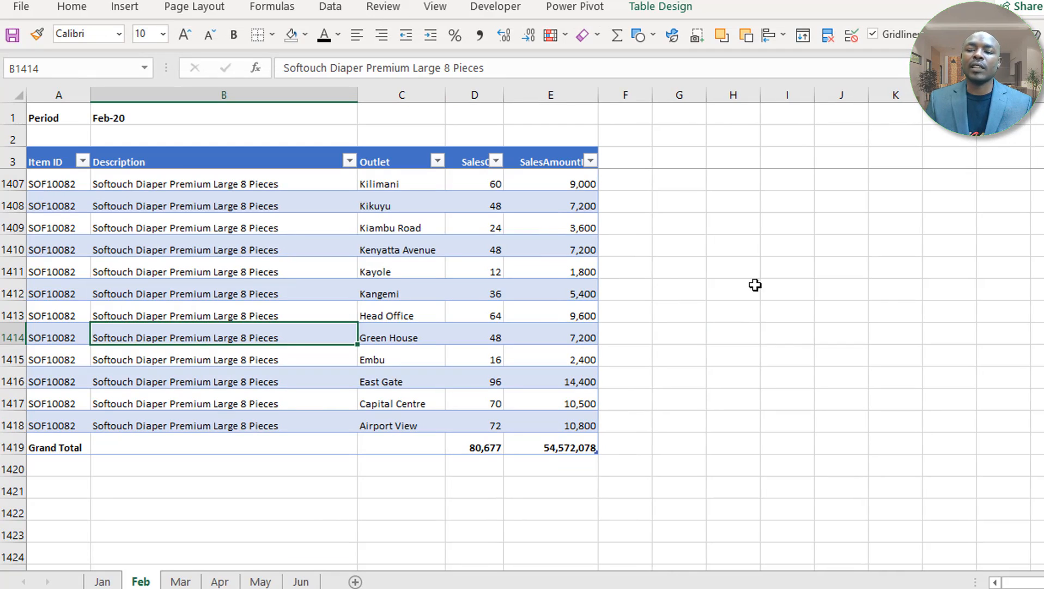
{"action": "left_click", "coordinate": [261, 582]}
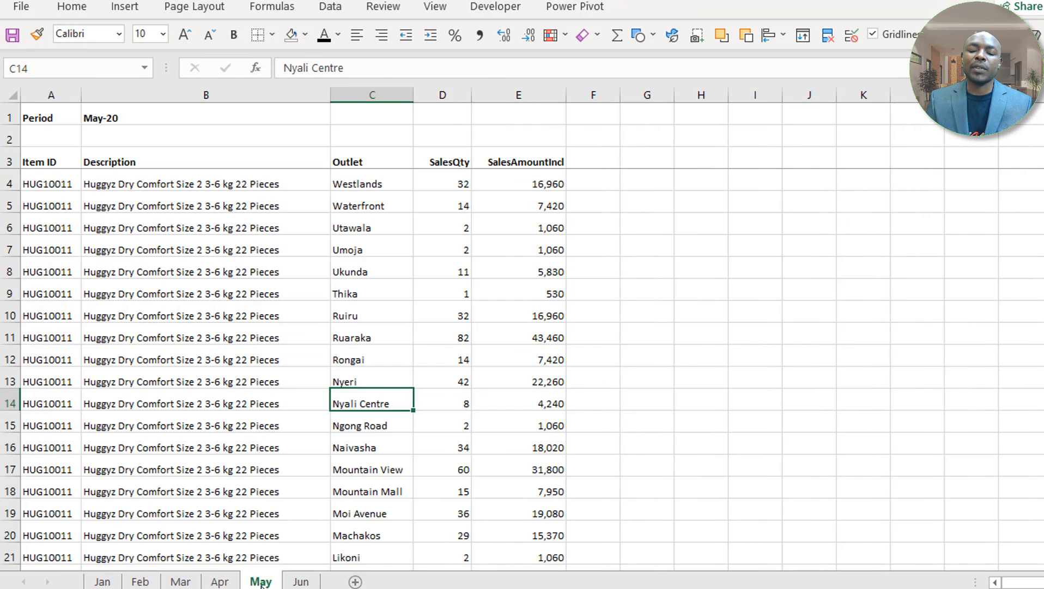
{"action": "left_click", "coordinate": [289, 584]}
{"action": "left_click", "coordinate": [777, 420]}
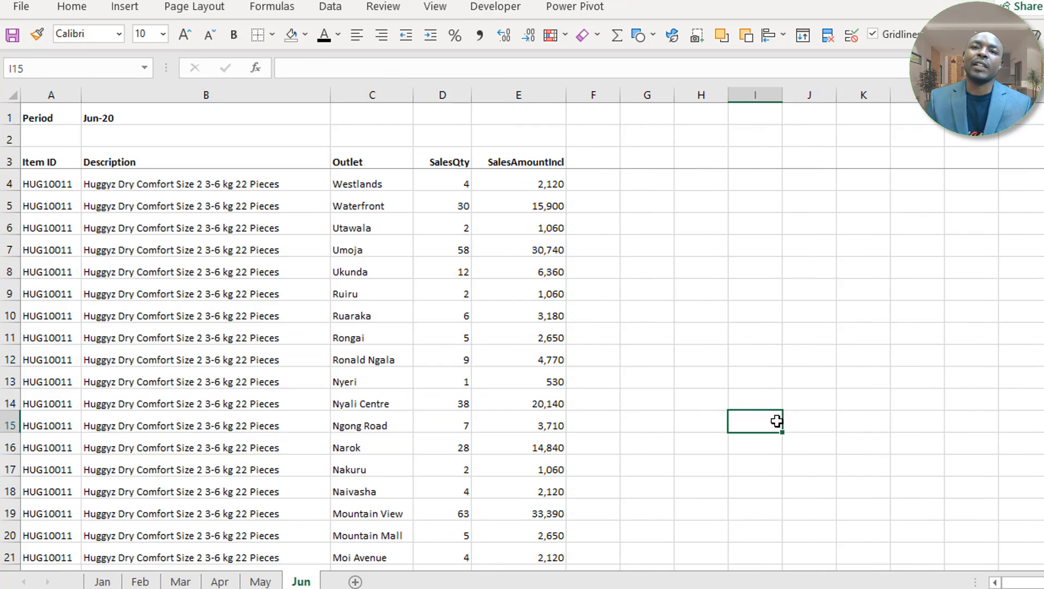
{"action": "left_click", "coordinate": [685, 288]}
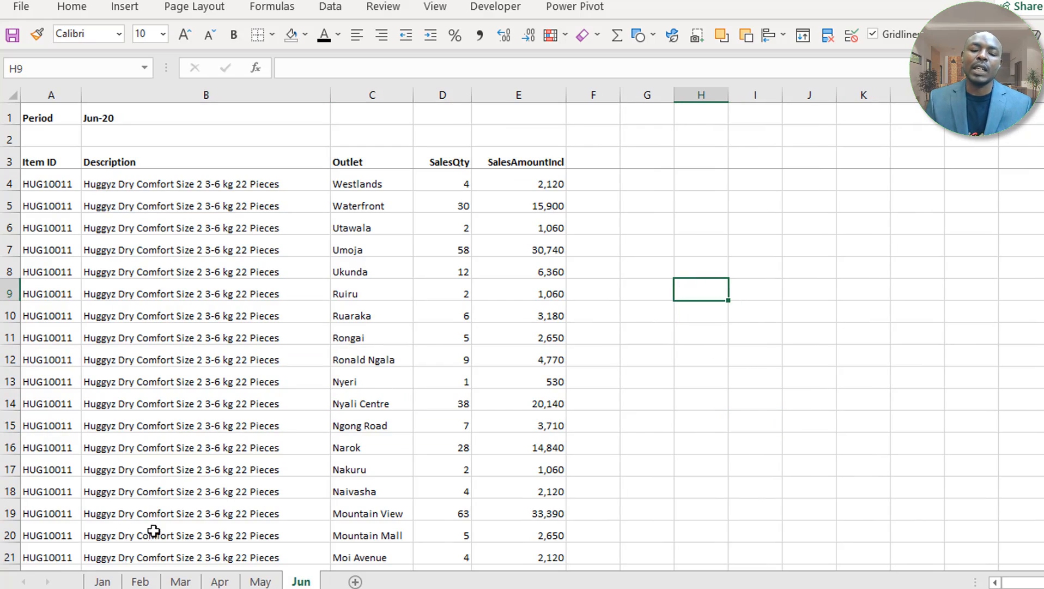
- Return to the Jan sheet and create a blank query in the Power Query Editor
{"action": "left_click", "coordinate": [101, 581]}
{"action": "left_click", "coordinate": [289, 295]}
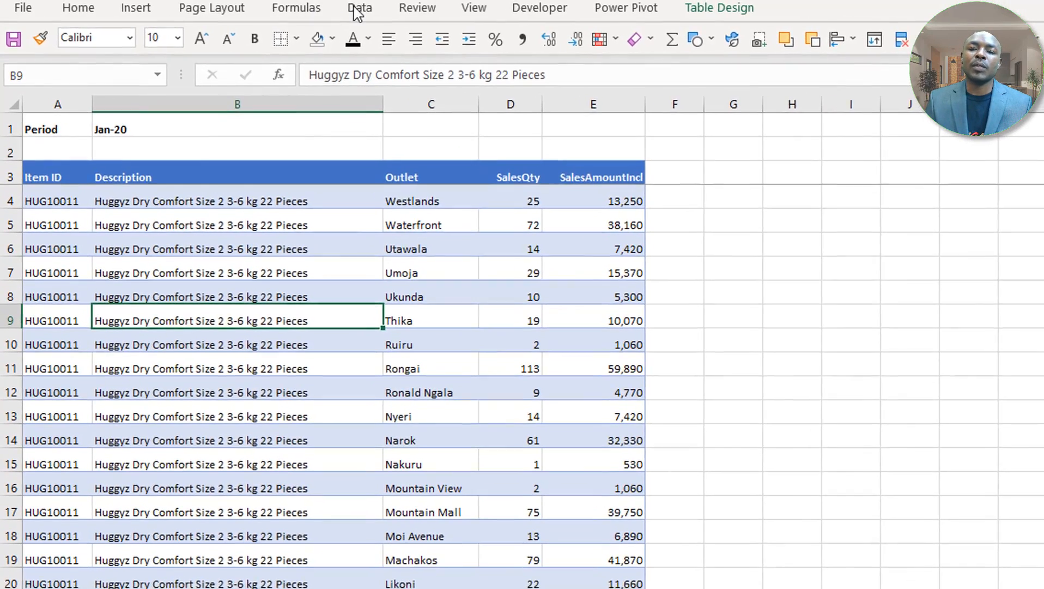
{"action": "left_click", "coordinate": [334, 6]}
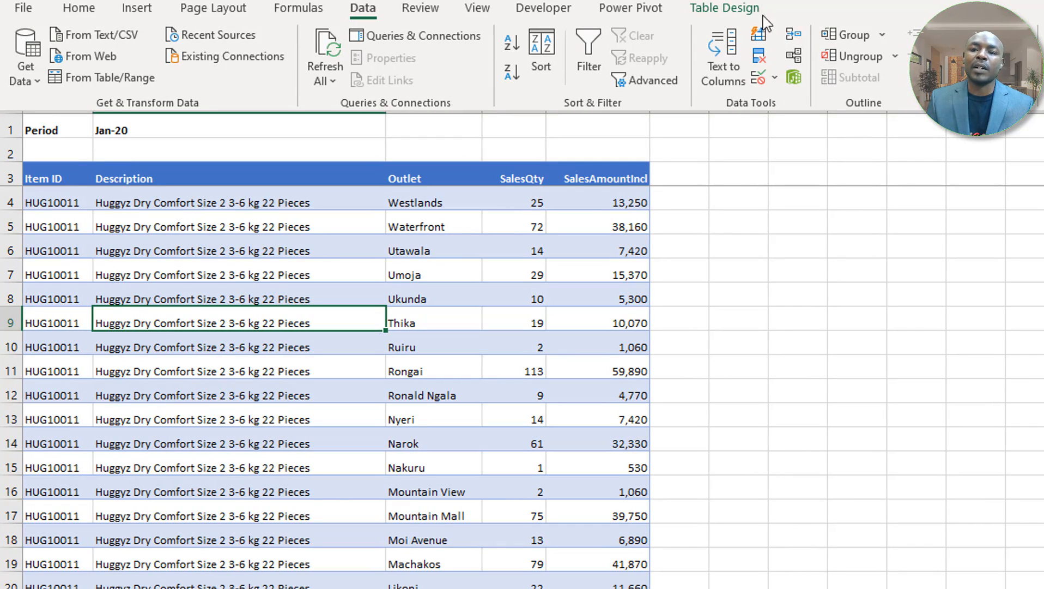
{"action": "left_click", "coordinate": [33, 83]}
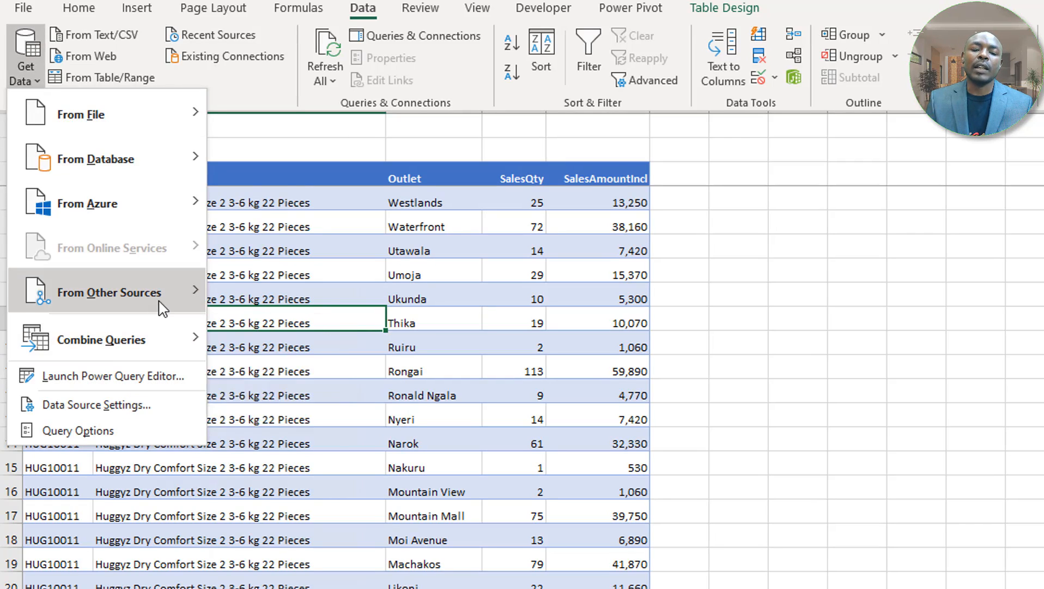
{"action": "mouse_move", "coordinate": [163, 302]}
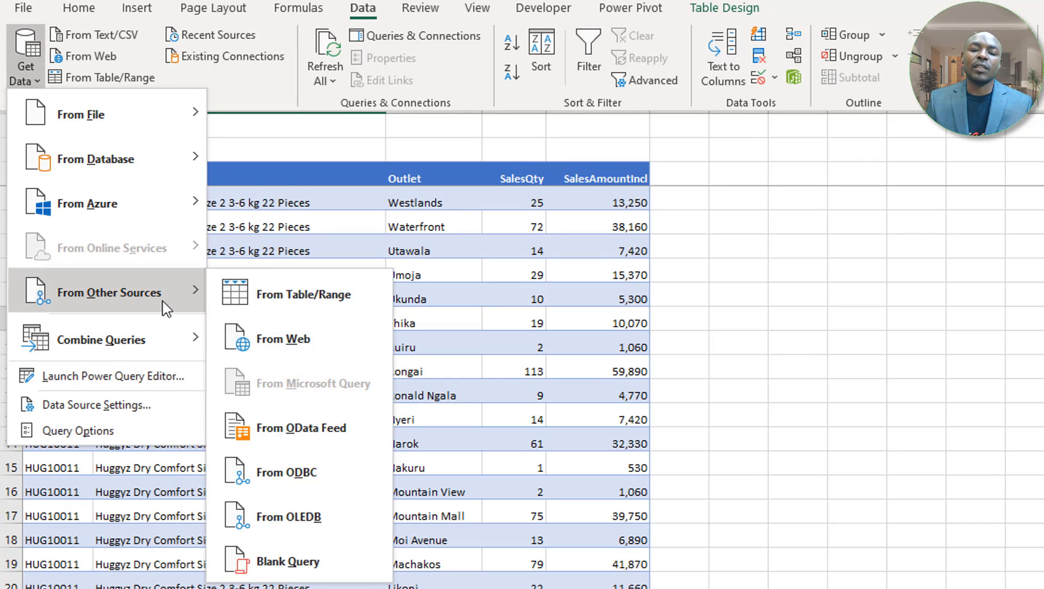
{"action": "left_click", "coordinate": [300, 559]}
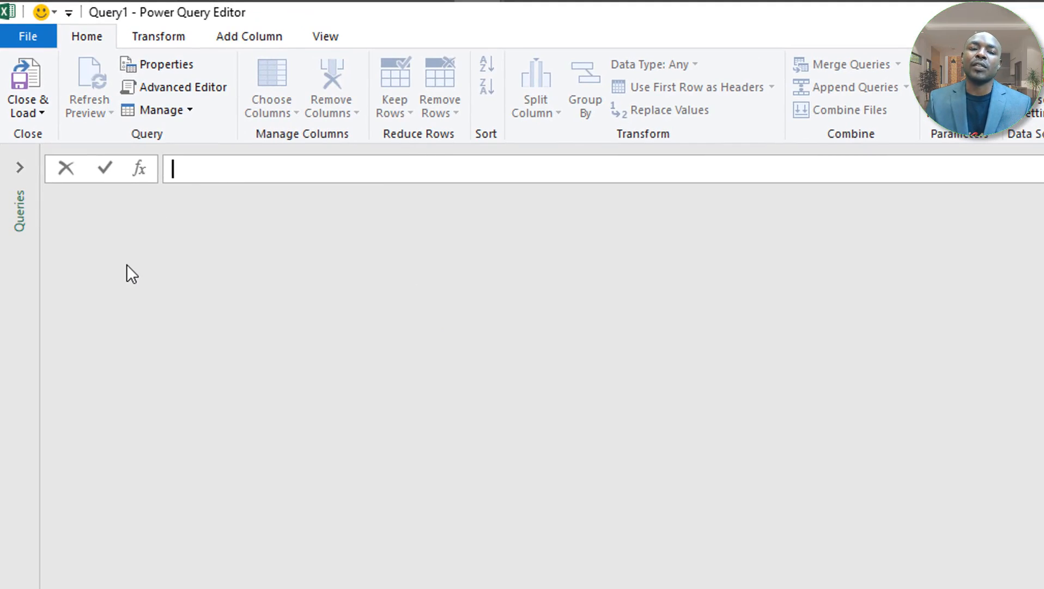
- Show the list of queries and rename the new blank query as SalesData
{"action": "left_click", "coordinate": [22, 168]}
{"action": "right_click", "coordinate": [54, 186]}
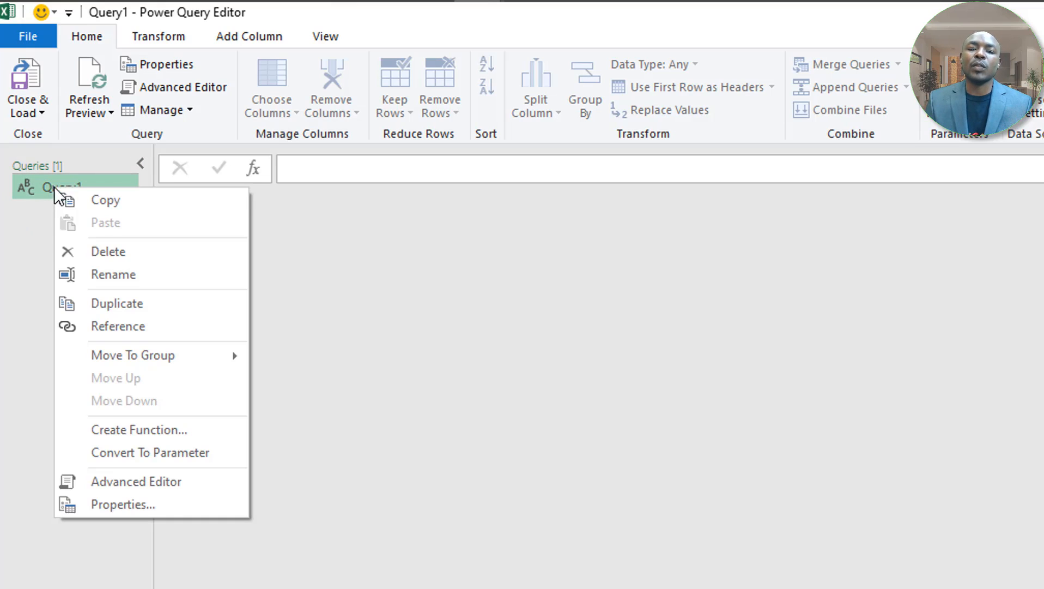
{"action": "left_click", "coordinate": [136, 274]}
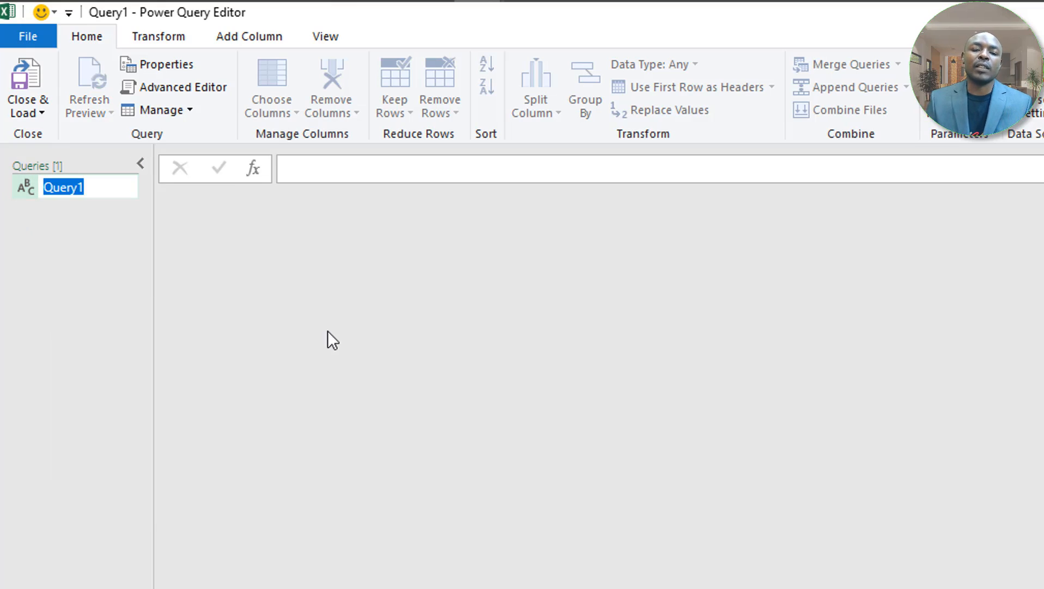
{"action": "type", "text": "Sale"}
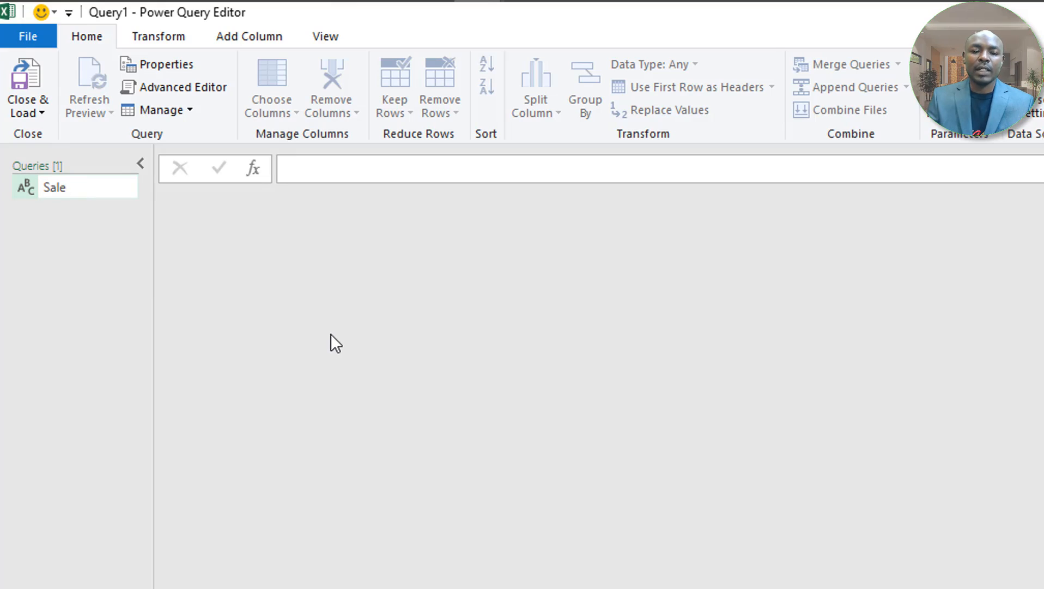
{"action": "type", "text": "sData"}
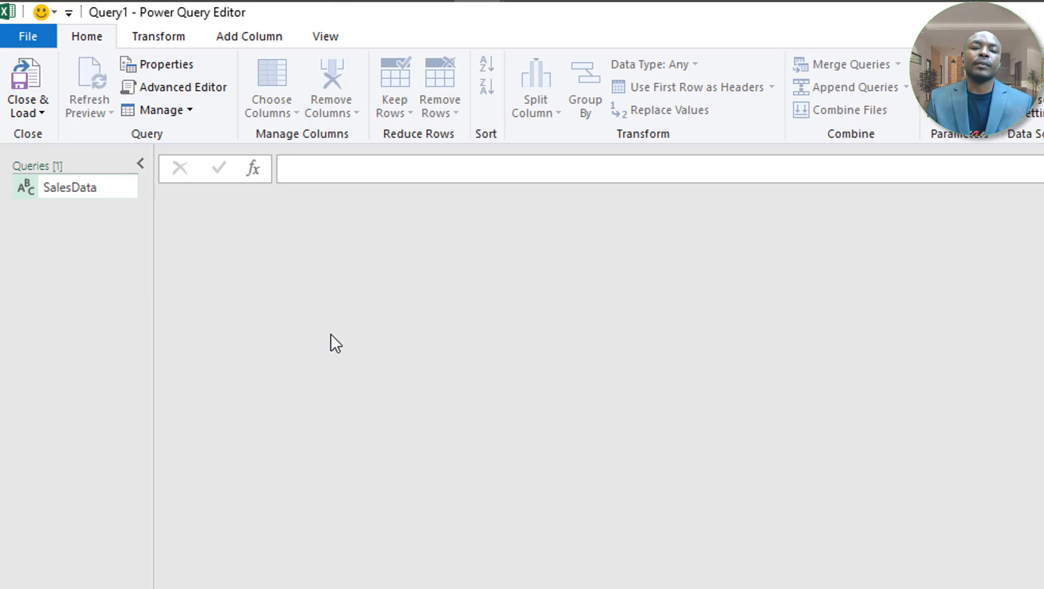
{"action": "key", "text": "Return"}
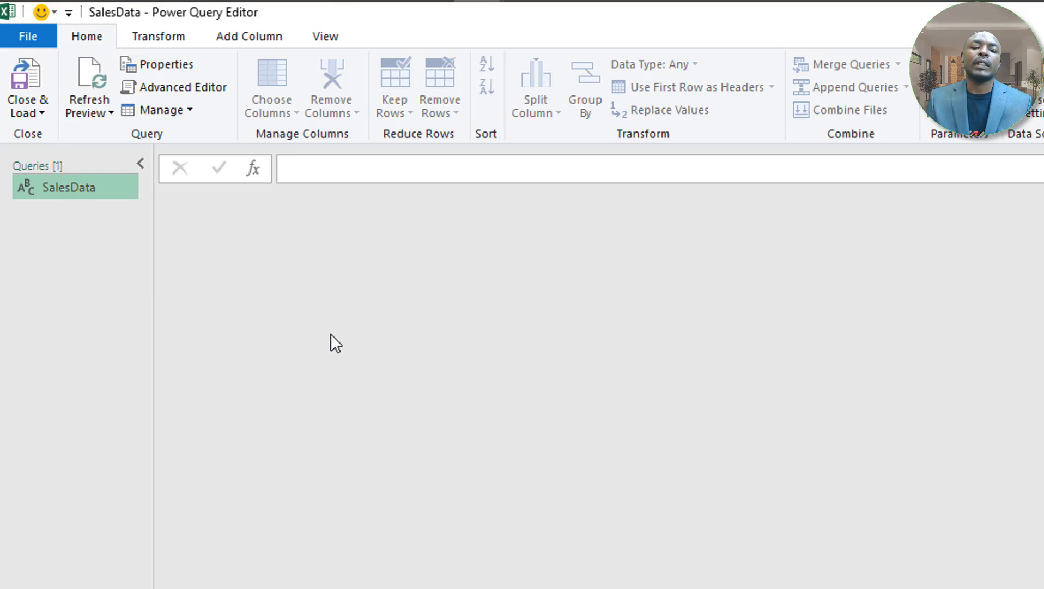
- Enter the formula =Excel.CurrentWorkbook() in the SalesData query to list the workbook's tables
{"action": "left_click", "coordinate": [323, 174]}
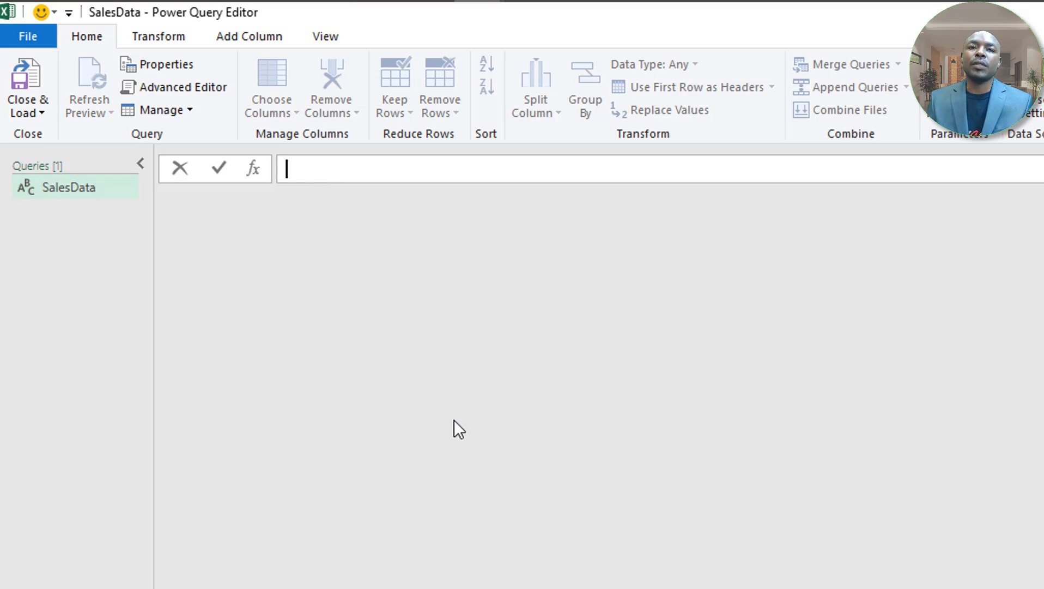
{"action": "type", "text": "="}
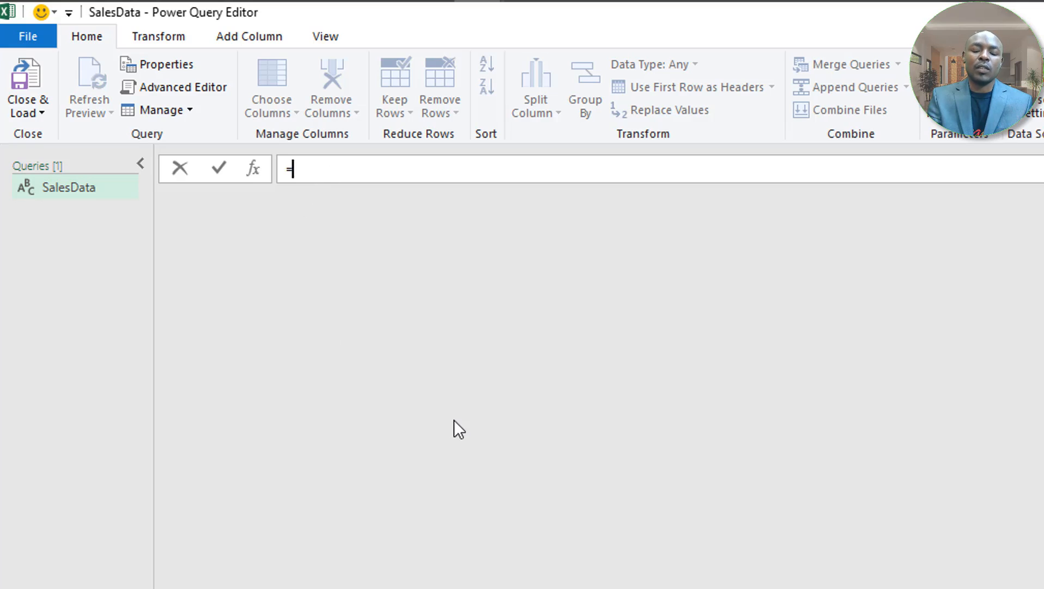
{"action": "type", "text": "Exce"}
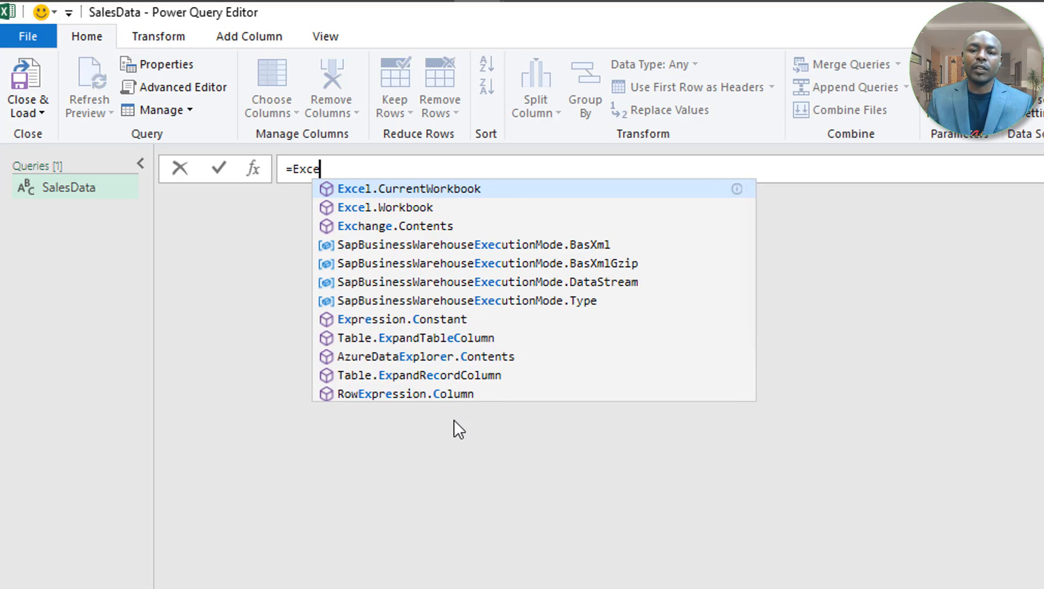
{"action": "left_click", "coordinate": [486, 188]}
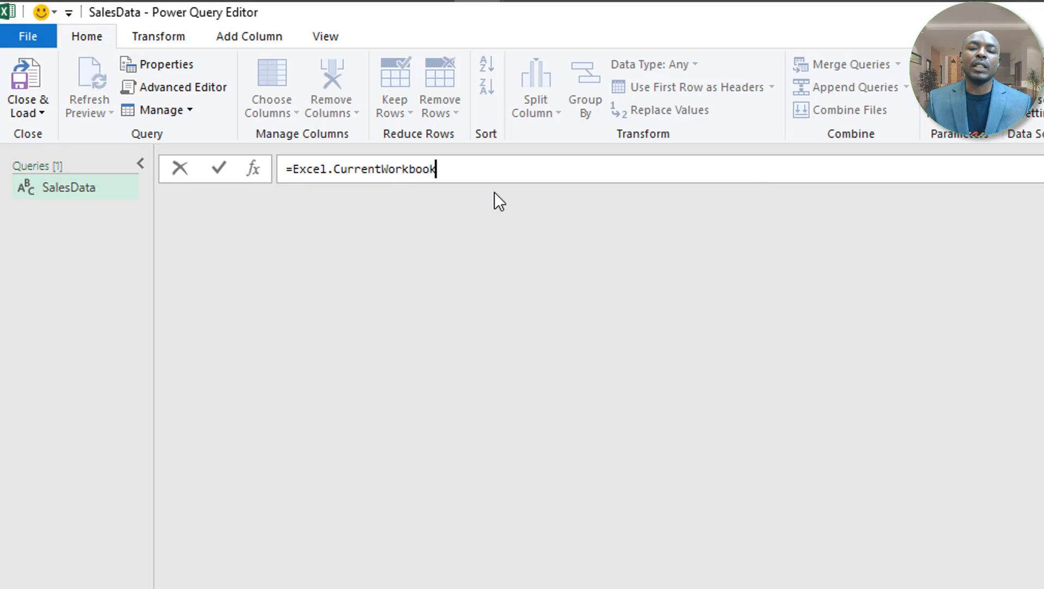
{"action": "type", "text": "()"}
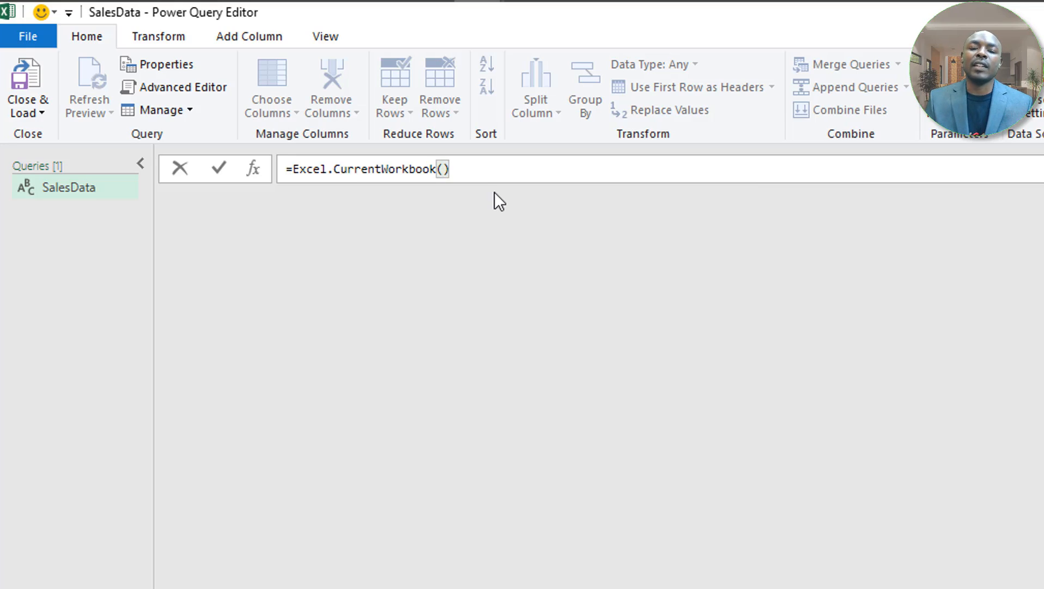
{"action": "key", "text": "Return"}
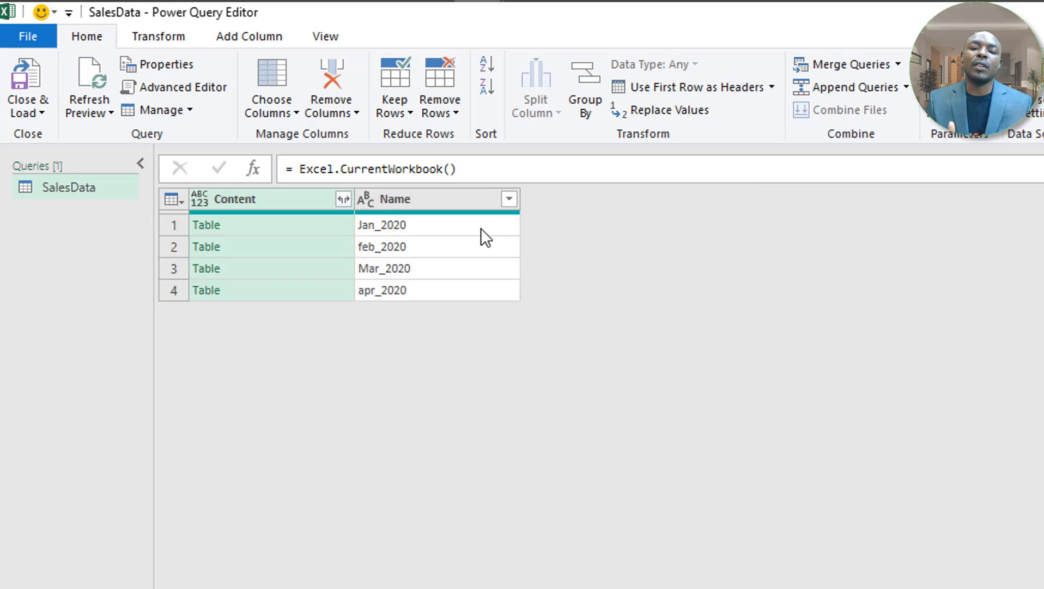
- Check the table names in the Name column and preview the data behind the monthly entries in the Content column
{"action": "left_click", "coordinate": [481, 228]}
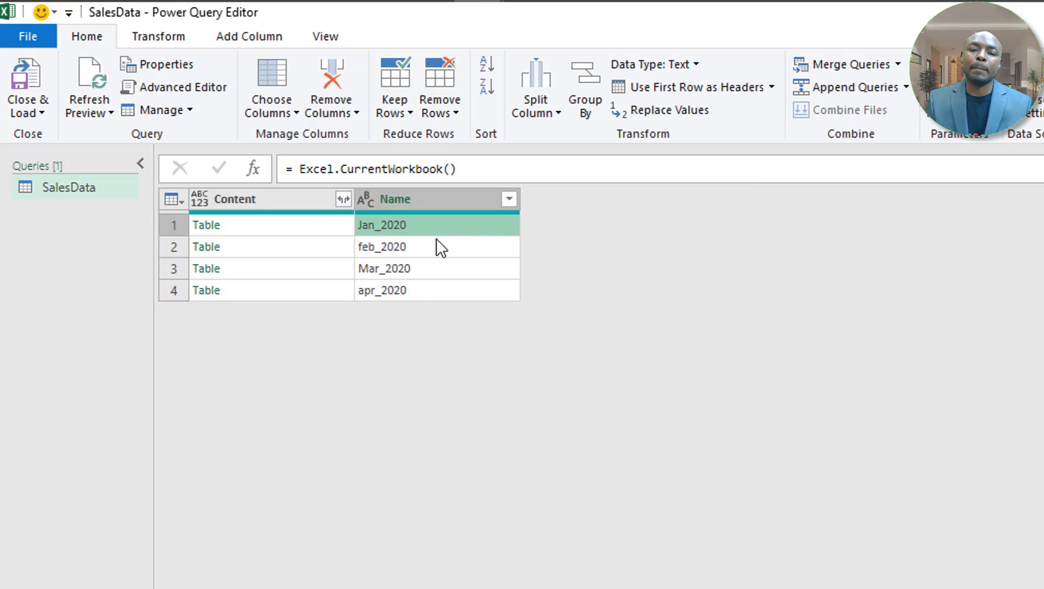
{"action": "left_click", "coordinate": [435, 254]}
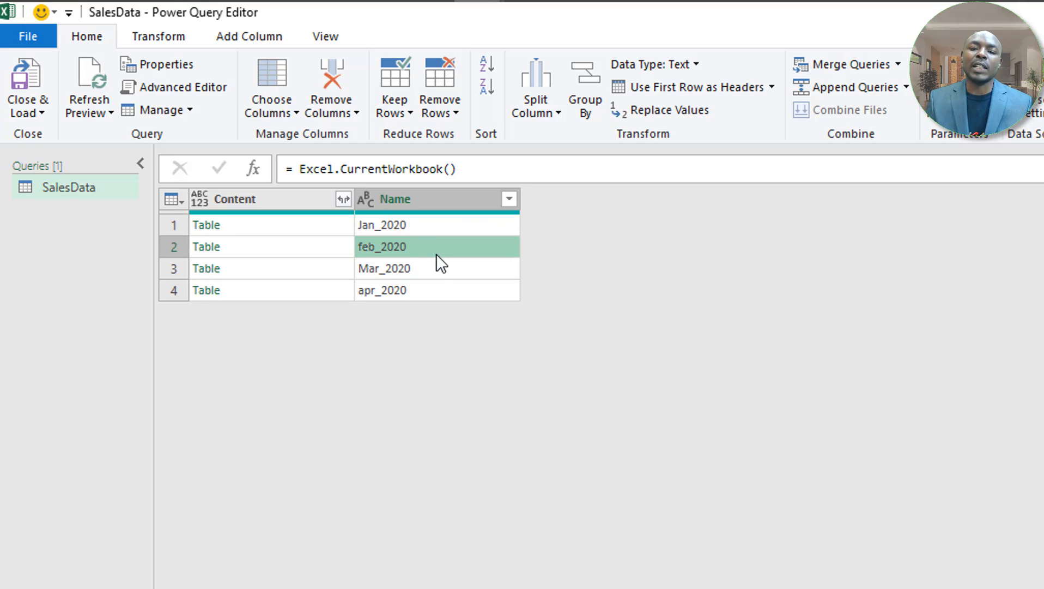
{"action": "left_click", "coordinate": [431, 273]}
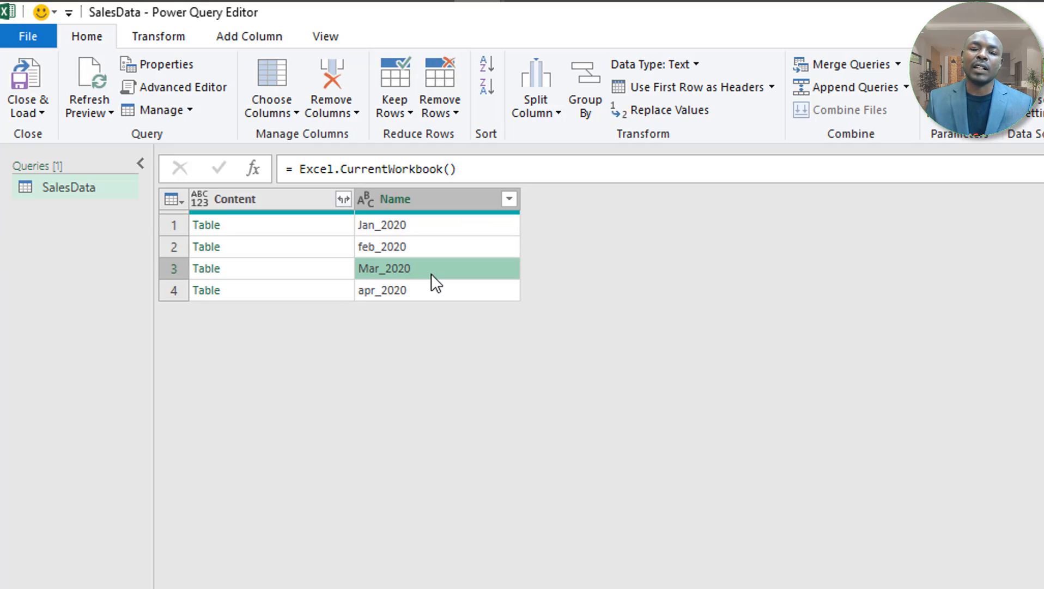
{"action": "left_click", "coordinate": [328, 227]}
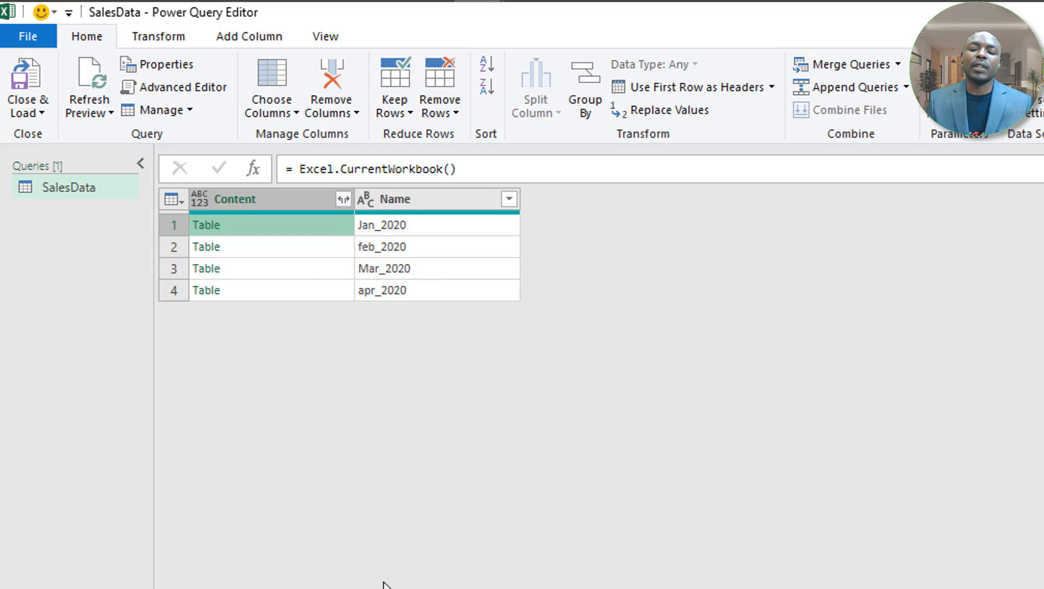
{"action": "left_click_drag", "start_coordinate": [415, 449], "coordinate": [418, 405]}
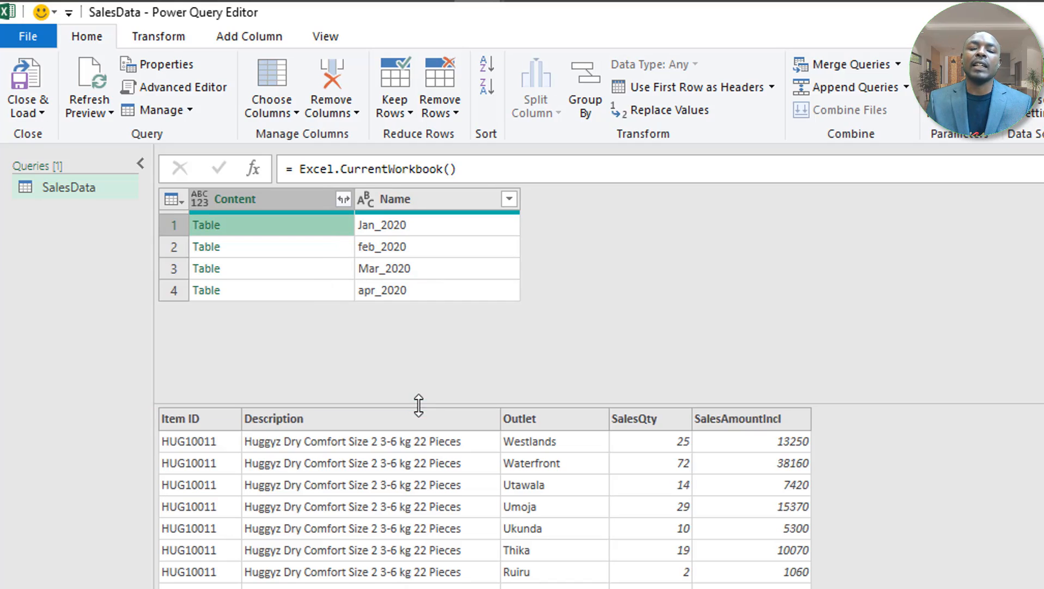
{"action": "left_click", "coordinate": [324, 248]}
{"action": "left_click", "coordinate": [322, 274]}
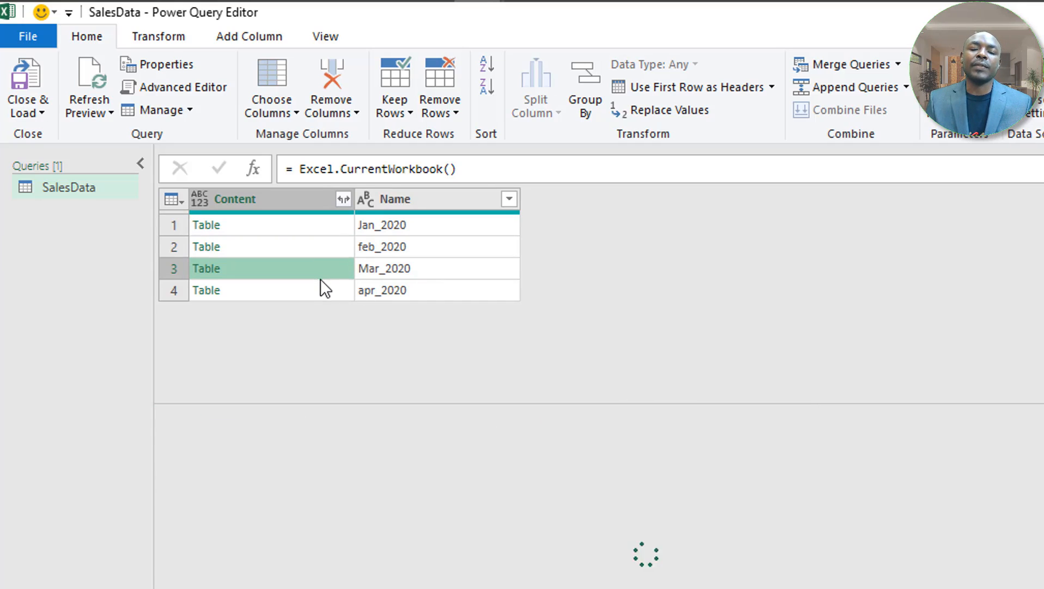
{"action": "left_click", "coordinate": [320, 291]}
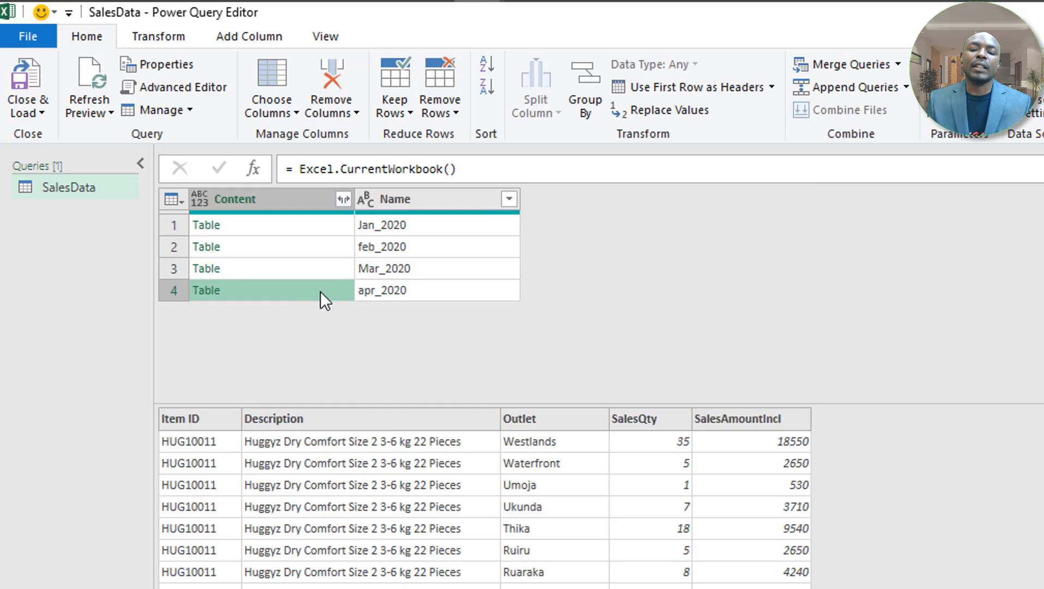
{"action": "left_click", "coordinate": [328, 246]}
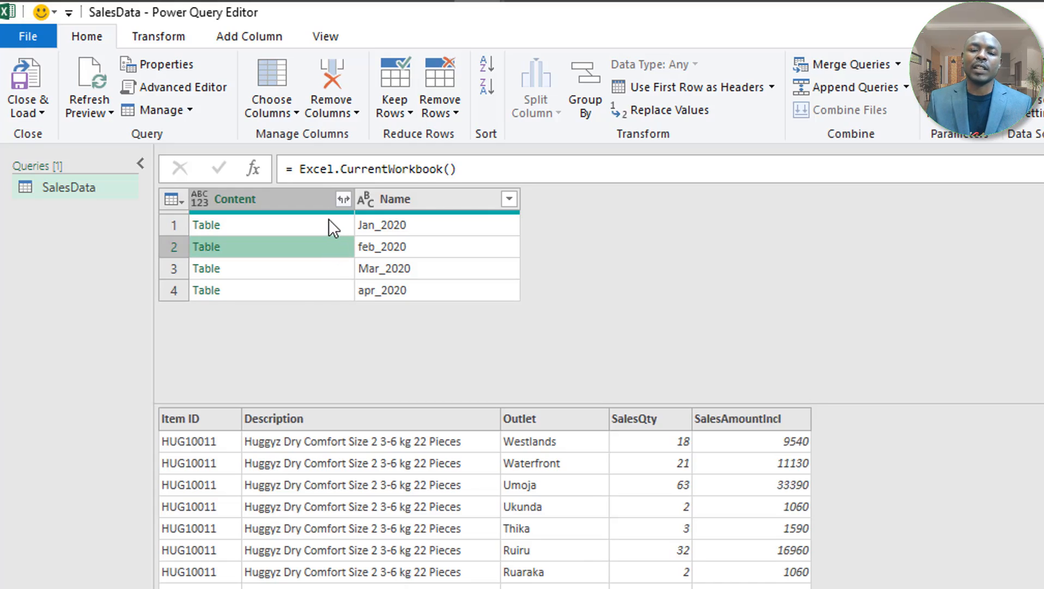
{"action": "left_click", "coordinate": [416, 233]}
{"action": "left_click", "coordinate": [418, 250]}
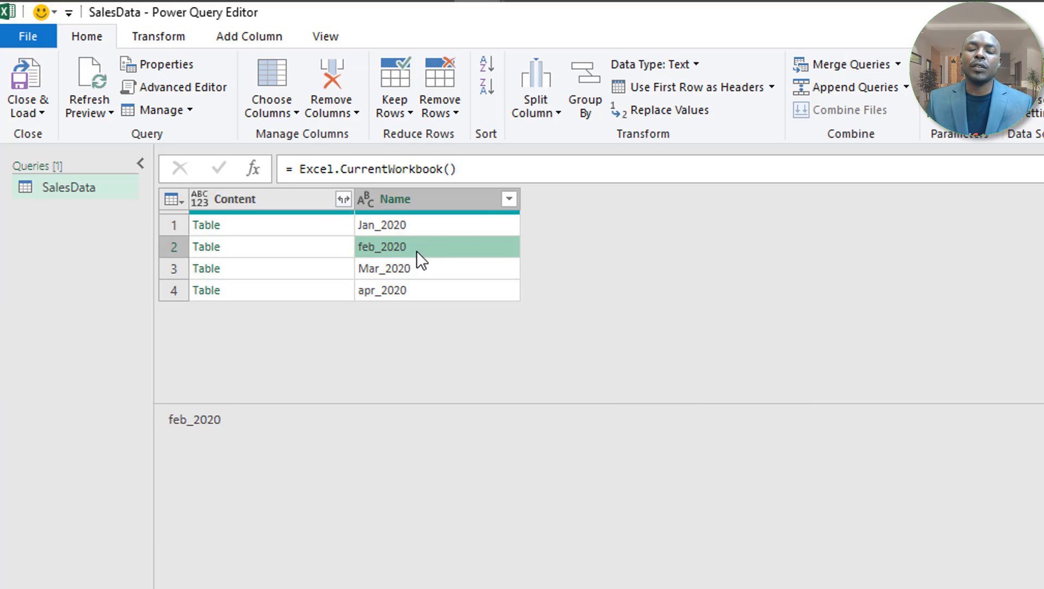
{"action": "left_click", "coordinate": [323, 224]}
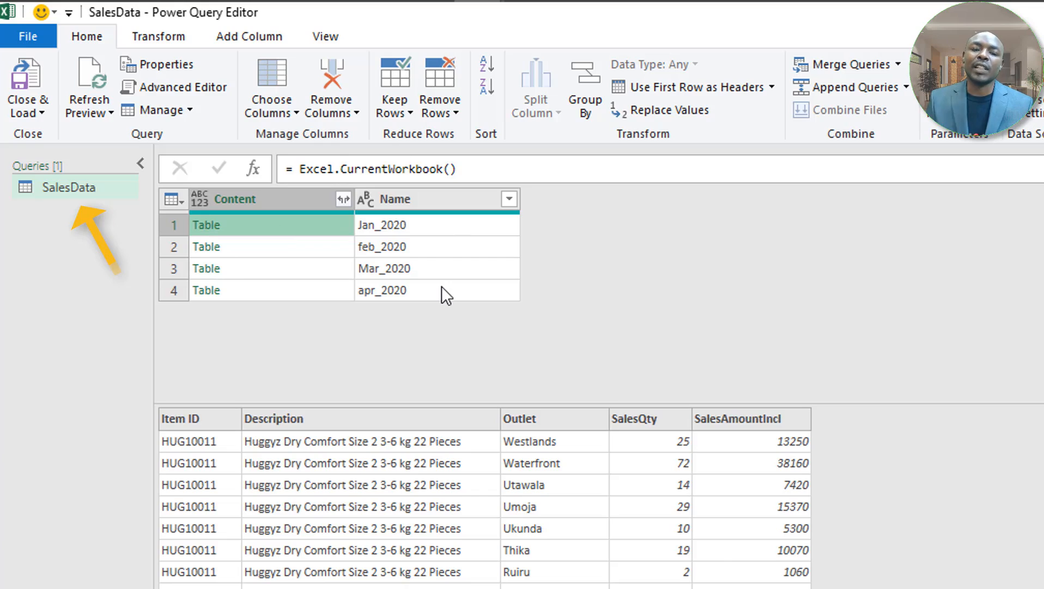
{"action": "left_click", "coordinate": [425, 230]}
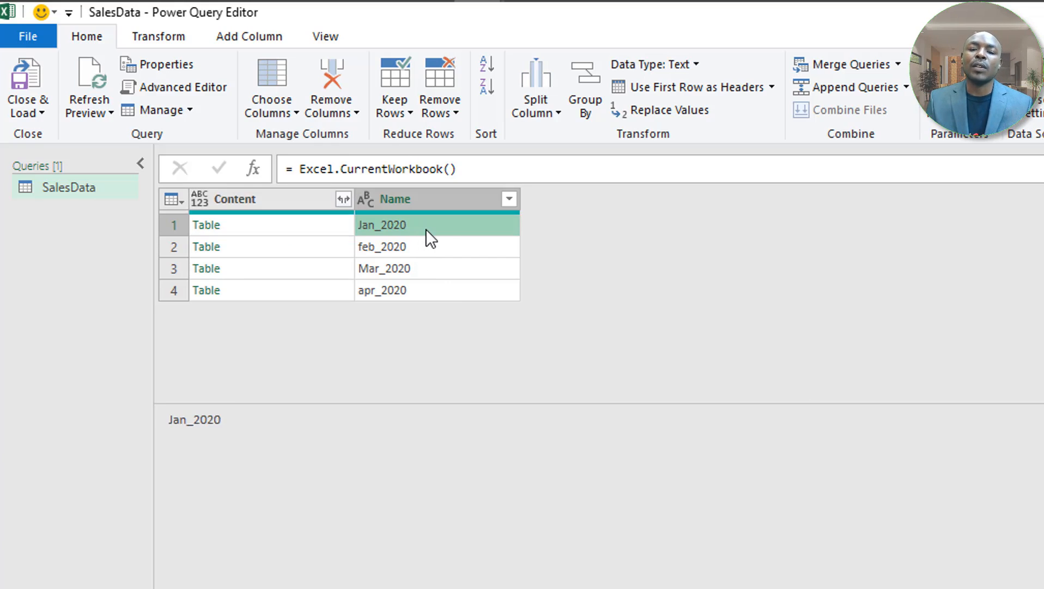
- Filter the Name column with a text filter that keeps rows where the name does not equal SalesData
{"action": "left_click", "coordinate": [509, 199]}
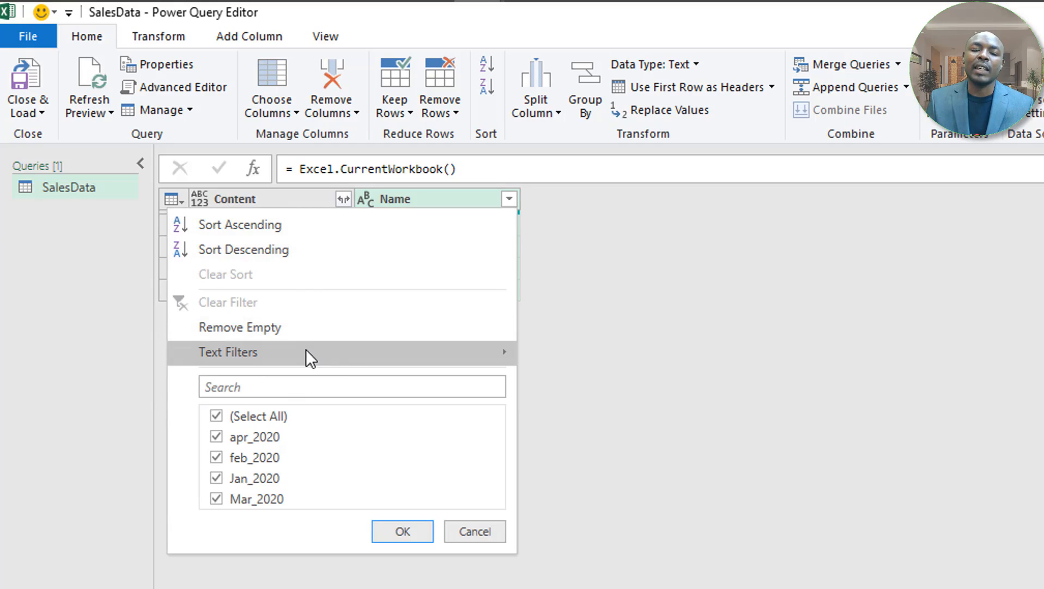
{"action": "mouse_move", "coordinate": [306, 350]}
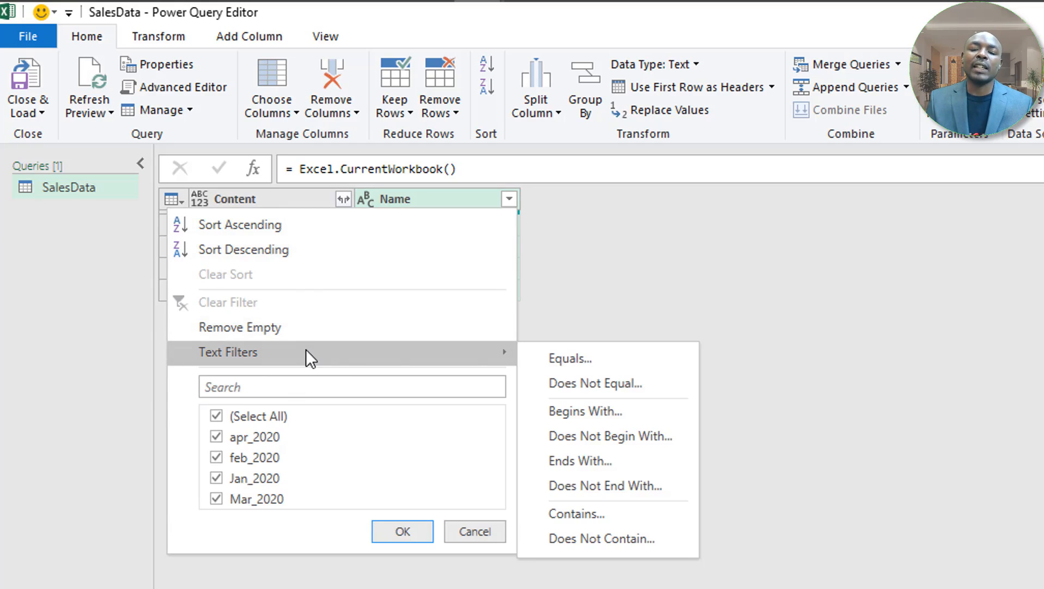
{"action": "left_click", "coordinate": [655, 390]}
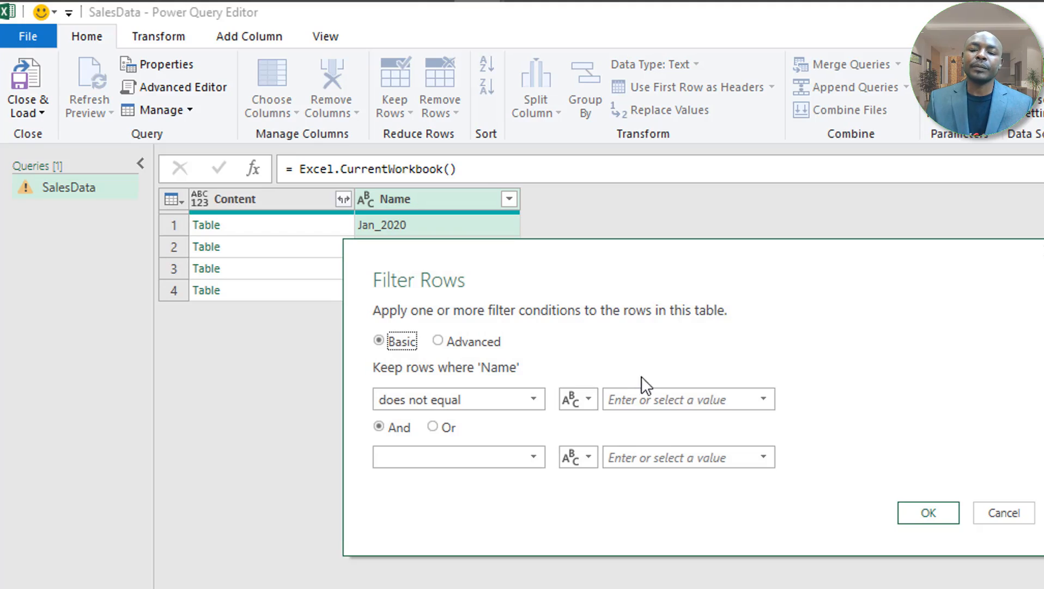
{"action": "left_click", "coordinate": [643, 391]}
{"action": "type", "text": "Sale"}
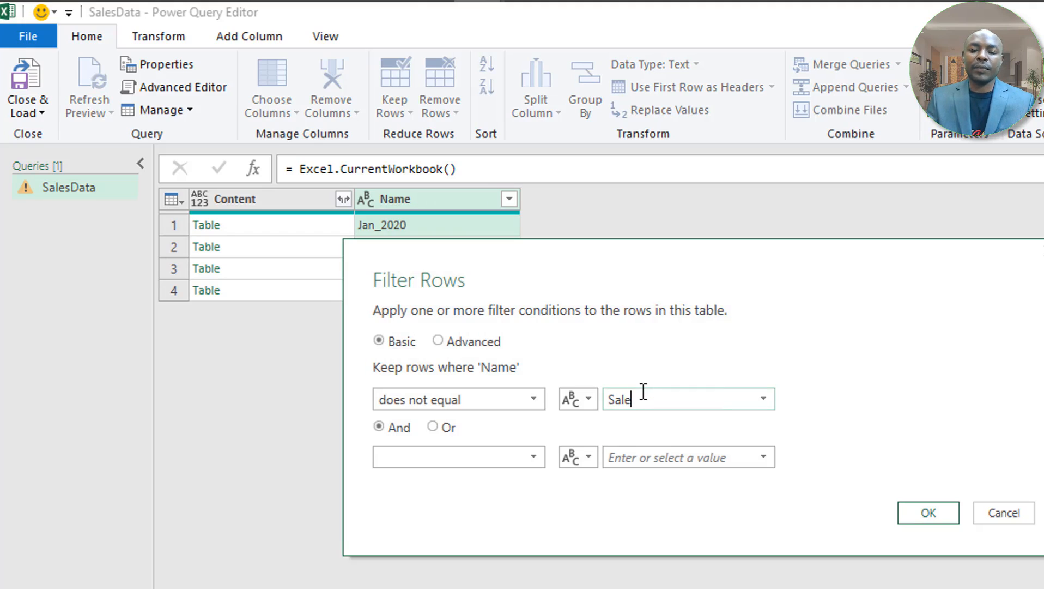
{"action": "type", "text": "sData"}
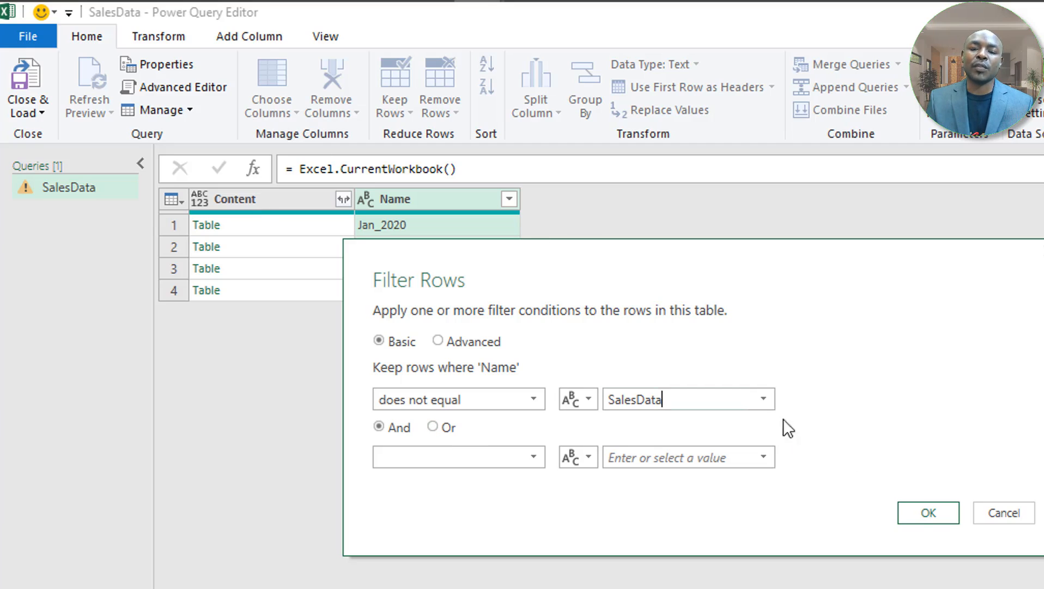
{"action": "left_click", "coordinate": [926, 513]}
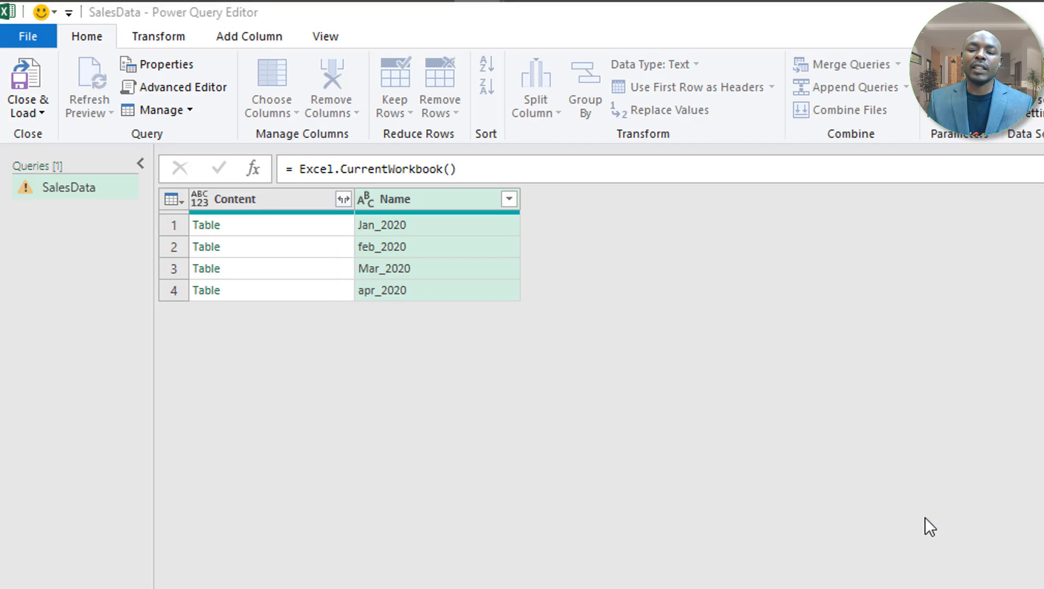
{"action": "left_click", "coordinate": [440, 241]}
{"action": "left_click", "coordinate": [447, 228]}
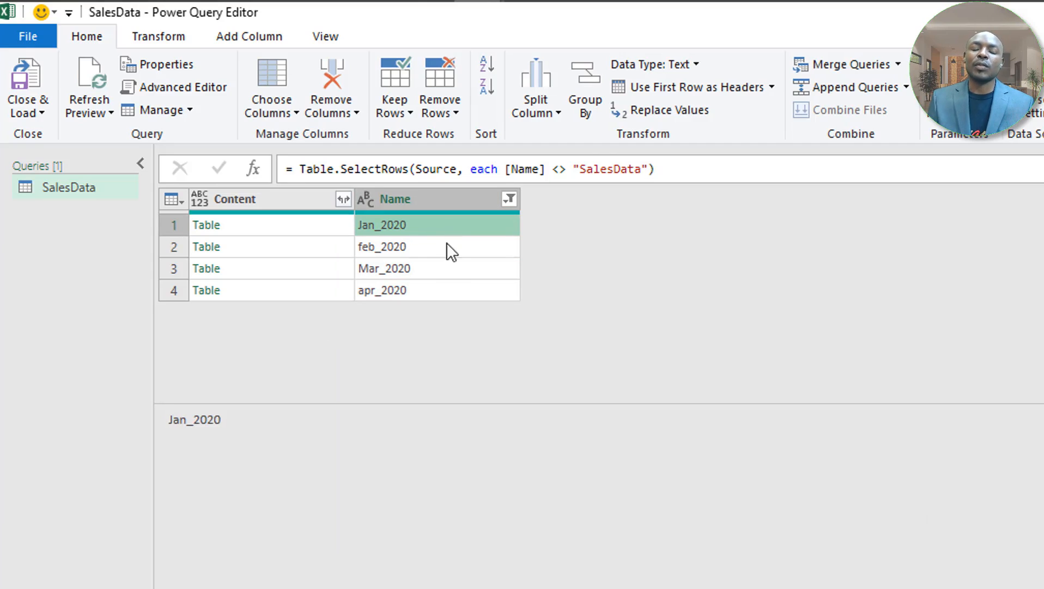
{"action": "left_click", "coordinate": [445, 267]}
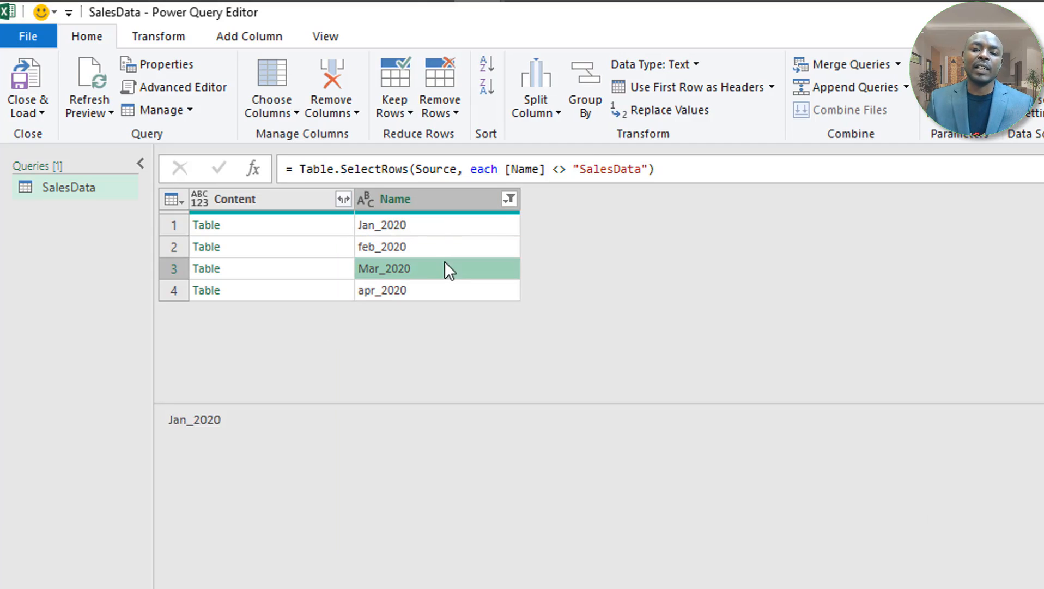
- Expand all columns of the Content tables without using the original column name as prefix
{"action": "left_click", "coordinate": [348, 207]}
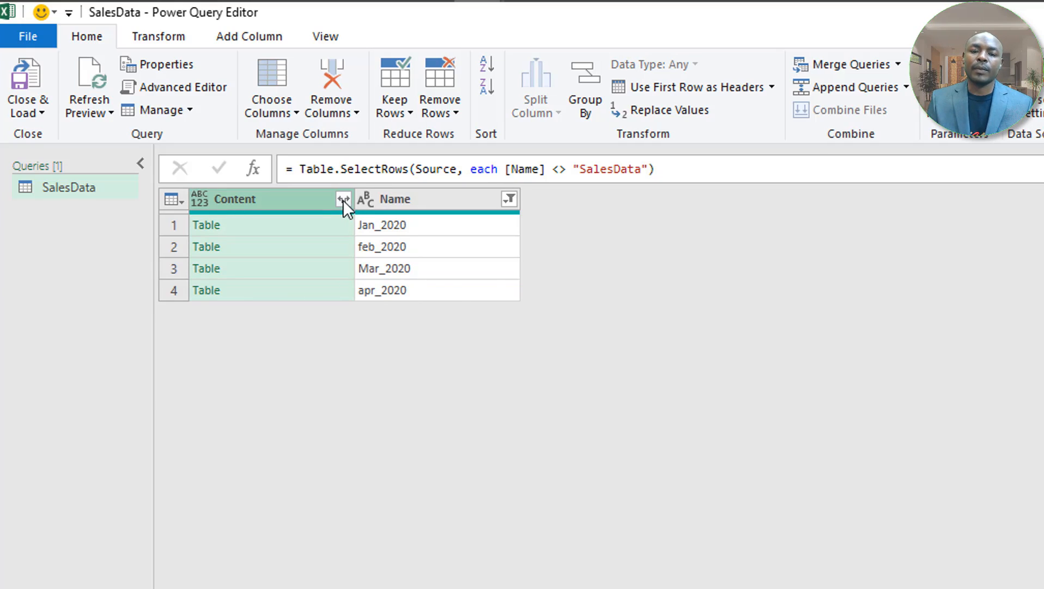
{"action": "left_click", "coordinate": [343, 200]}
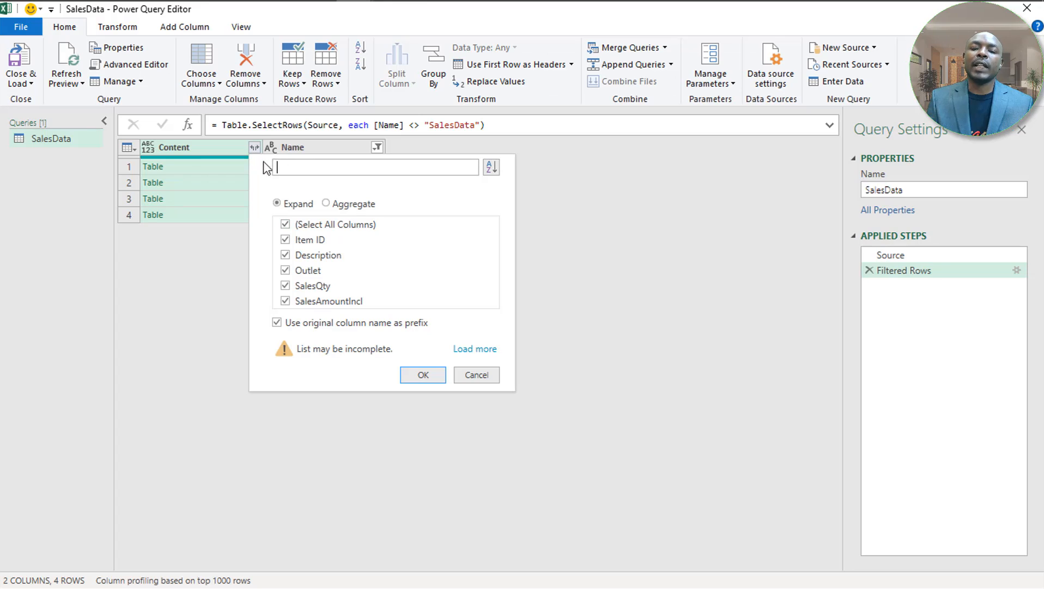
{"action": "left_click", "coordinate": [277, 326]}
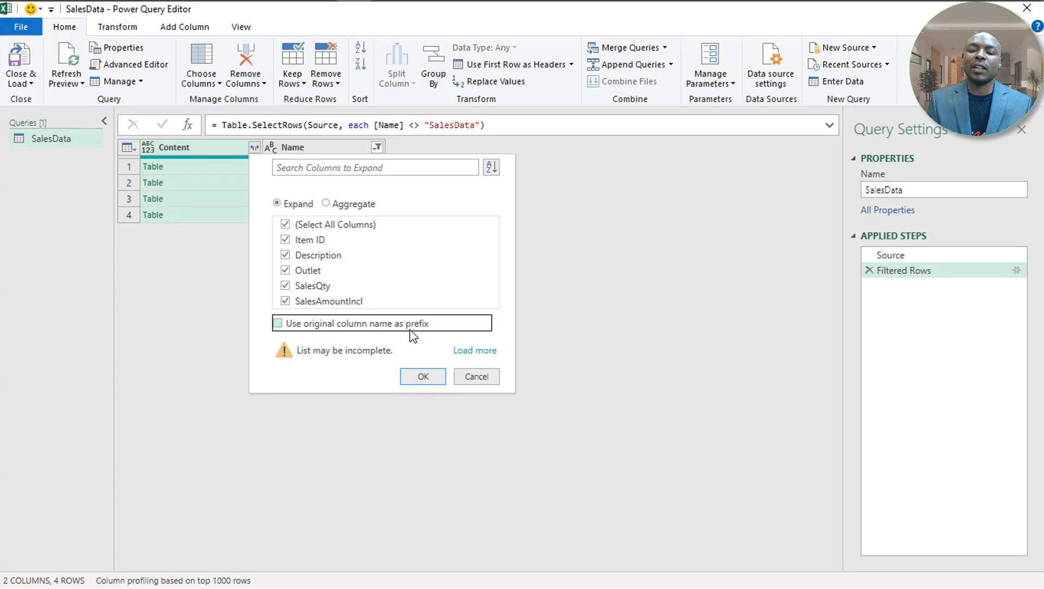
{"action": "left_click", "coordinate": [436, 379]}
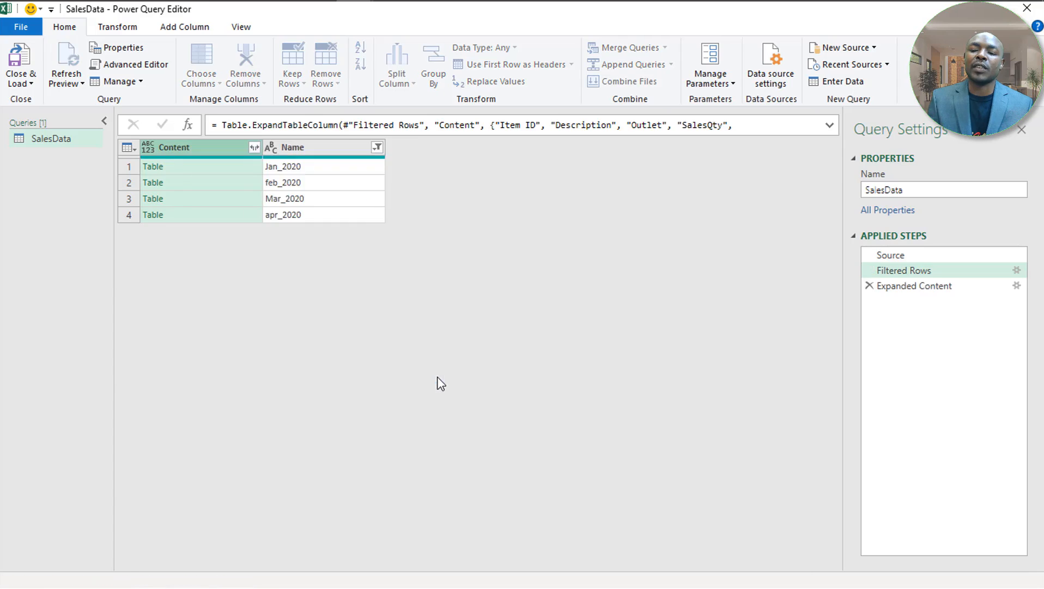
- Examine the expanded sales rows and load the full list of Name filter values to check which months are included
{"action": "left_click", "coordinate": [356, 250]}
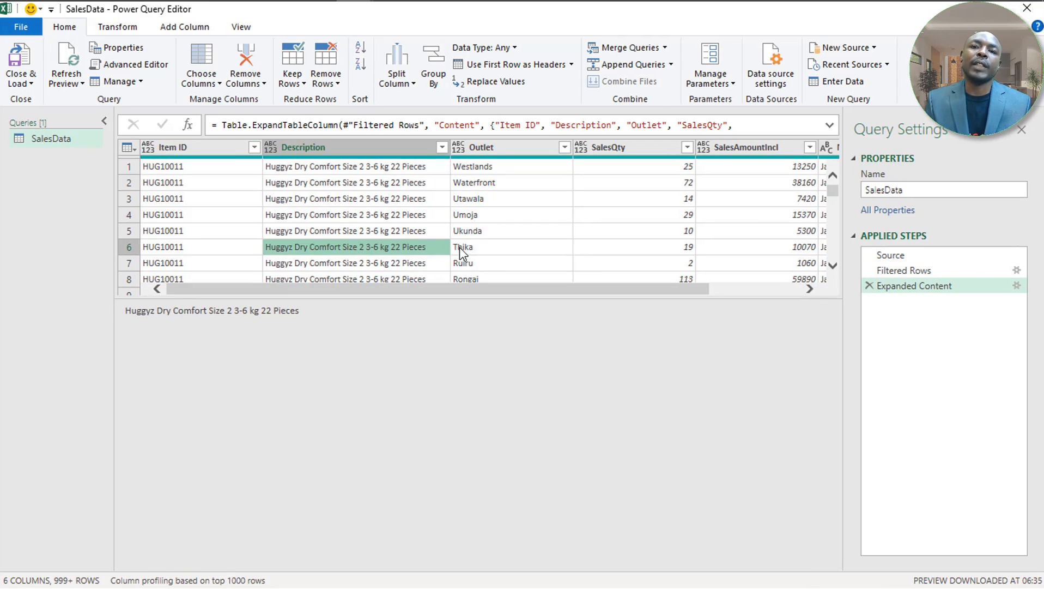
{"action": "left_click", "coordinate": [211, 205]}
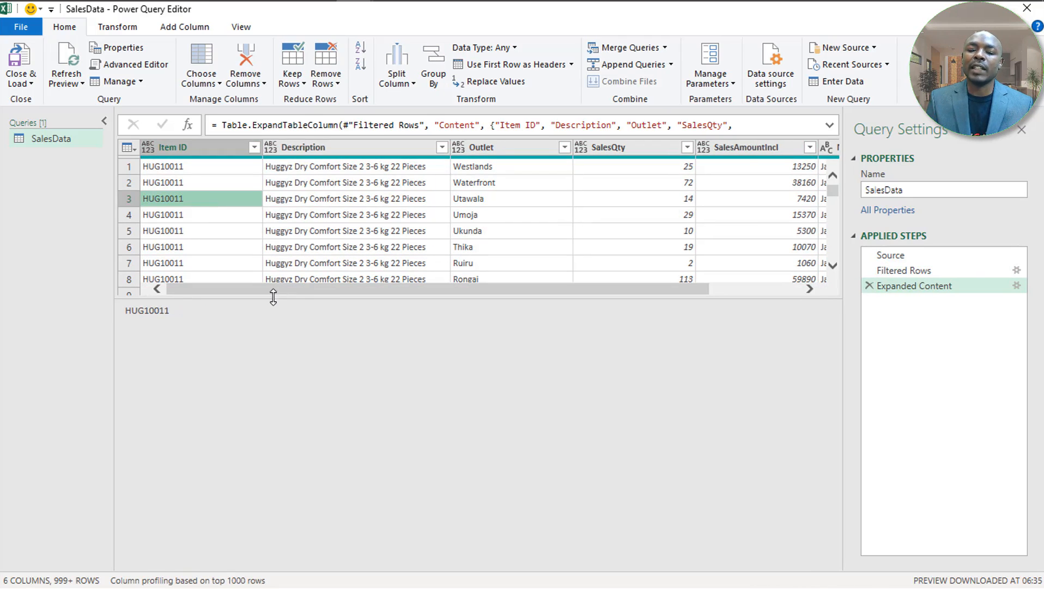
{"action": "left_click_drag", "start_coordinate": [280, 288], "coordinate": [551, 358]}
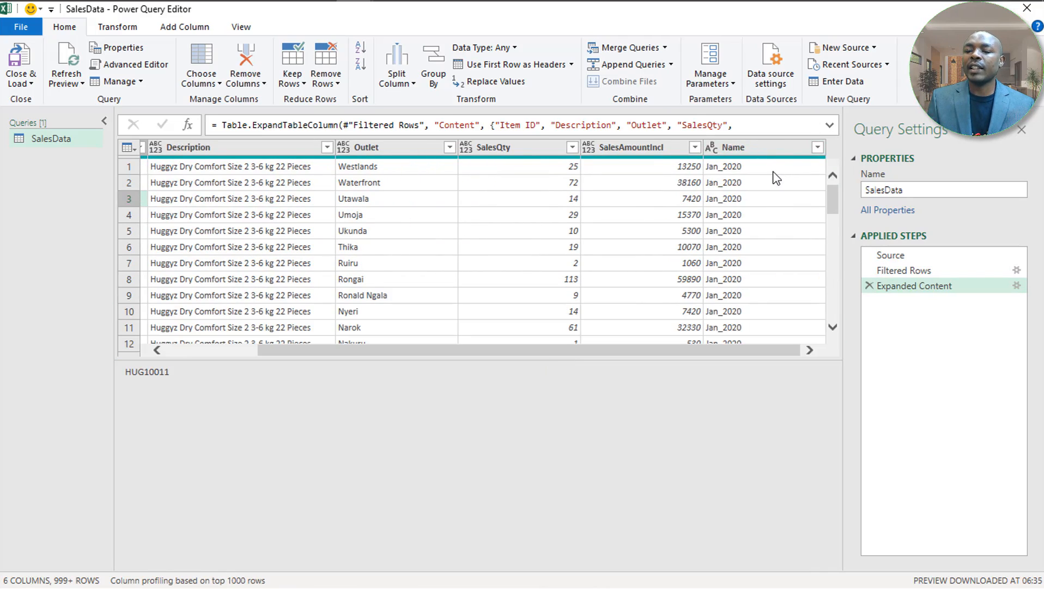
{"action": "left_click", "coordinate": [790, 165]}
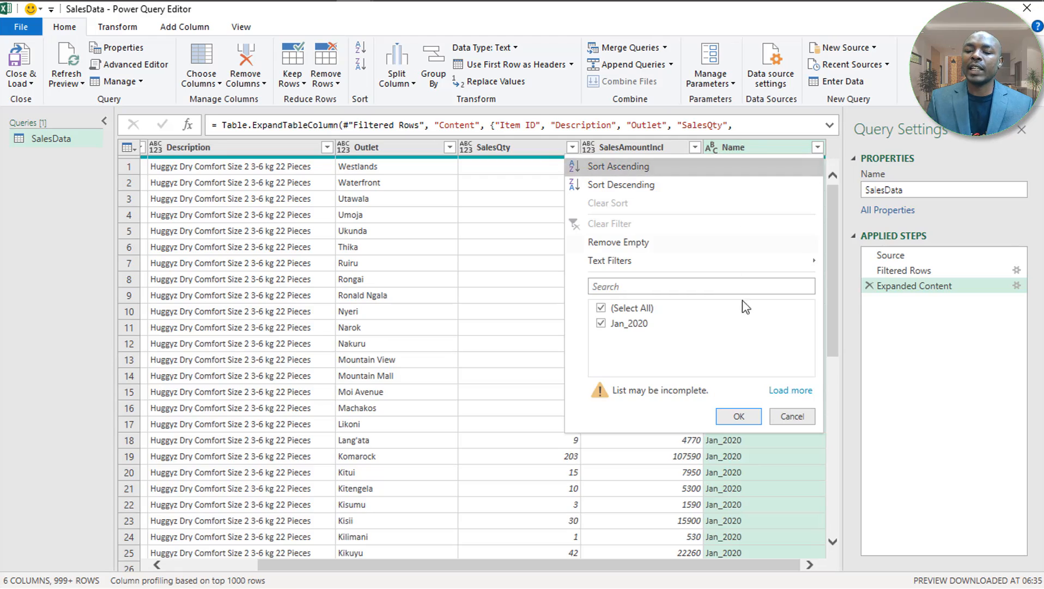
{"action": "left_click", "coordinate": [789, 392]}
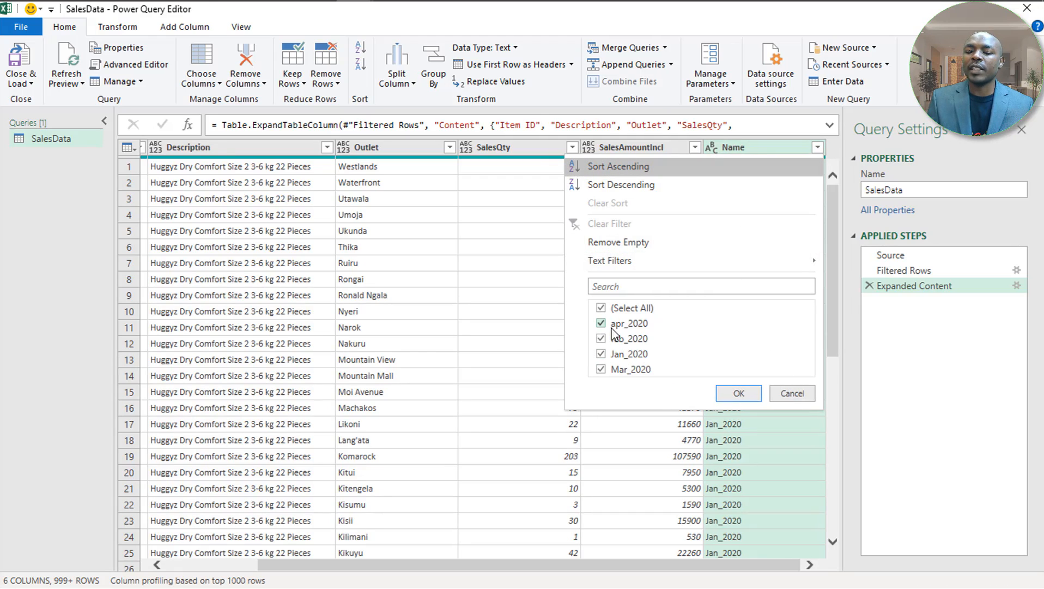
{"action": "left_click", "coordinate": [331, 277]}
{"action": "left_click", "coordinate": [583, 237]}
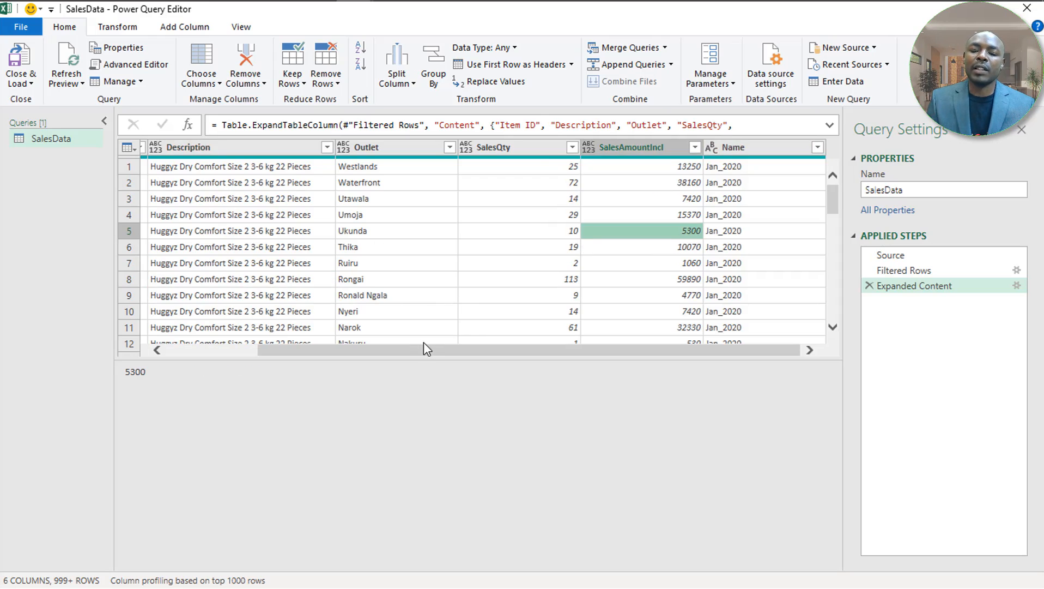
- Remove the Item ID column from the expanded sales data
{"action": "left_click_drag", "start_coordinate": [426, 349], "coordinate": [212, 327]}
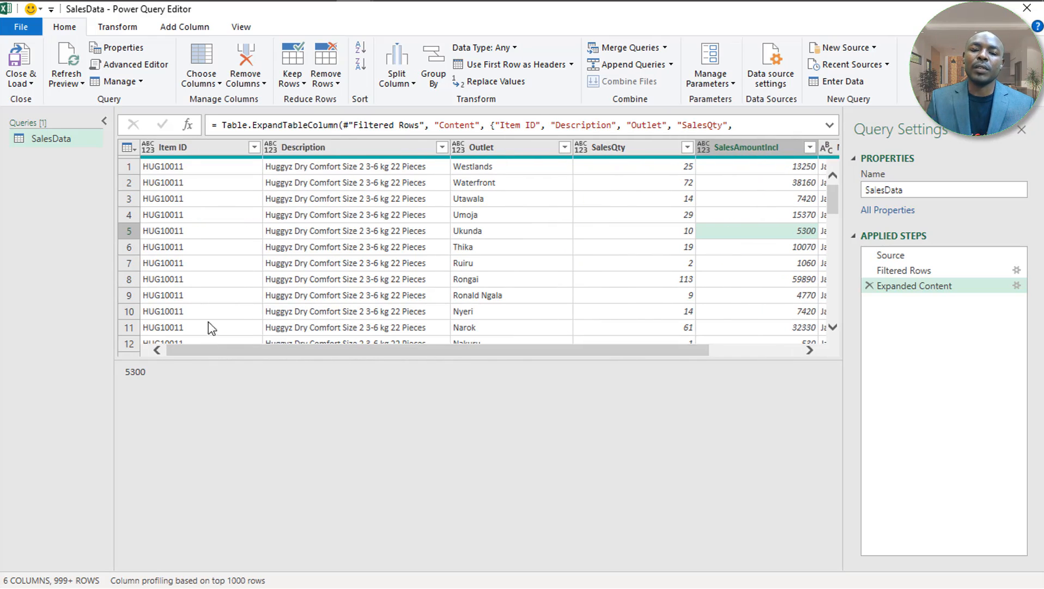
{"action": "left_click", "coordinate": [189, 152]}
{"action": "right_click", "coordinate": [189, 150]}
{"action": "left_click", "coordinate": [242, 179]}
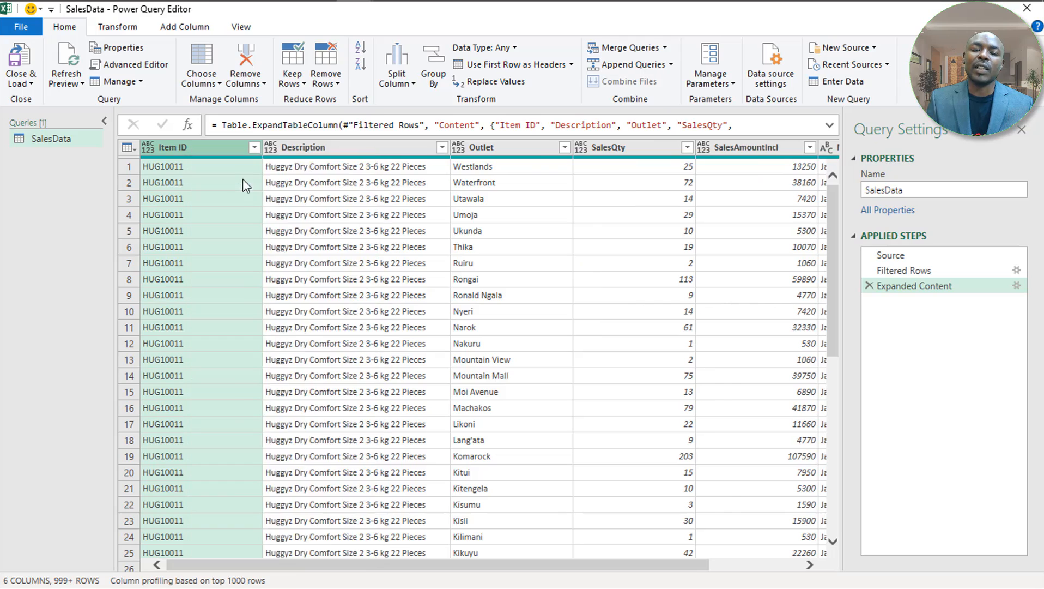
- Add a new column that extracts the text before the first space delimiter in the Description column
{"action": "left_click", "coordinate": [266, 183]}
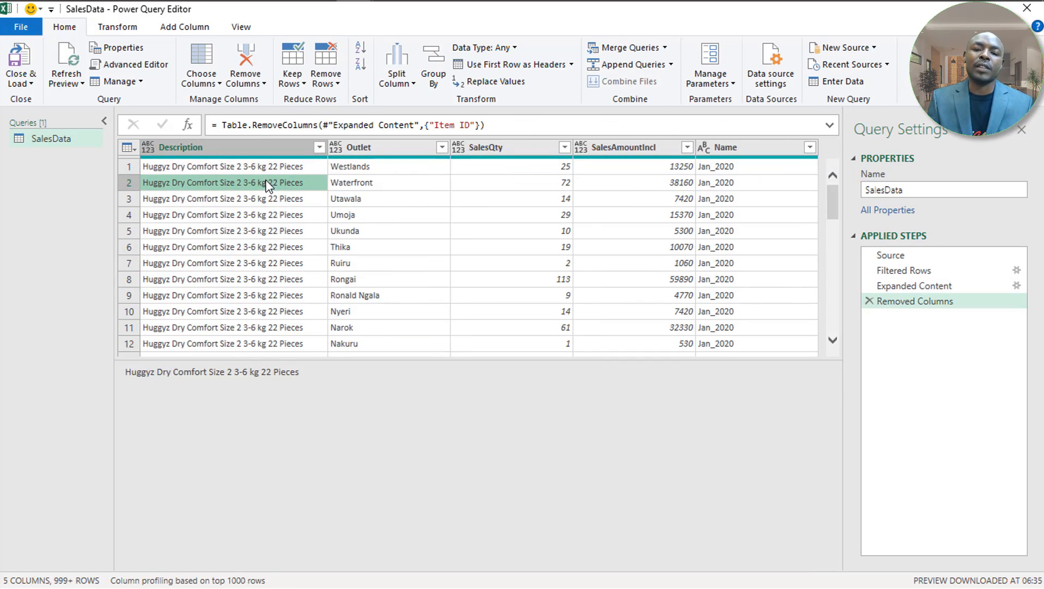
{"action": "left_click", "coordinate": [160, 30]}
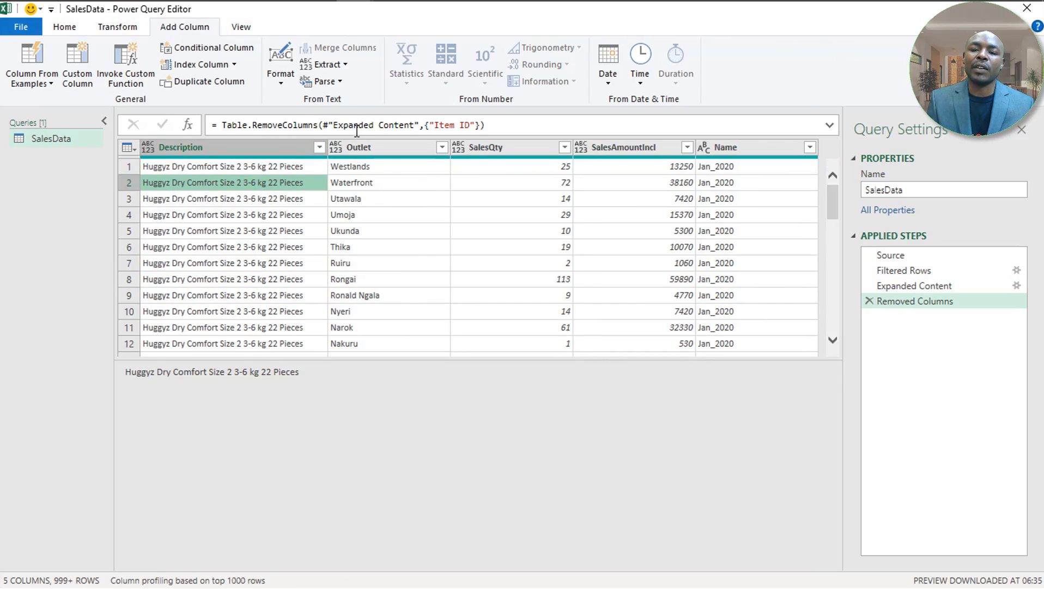
{"action": "left_click", "coordinate": [343, 65]}
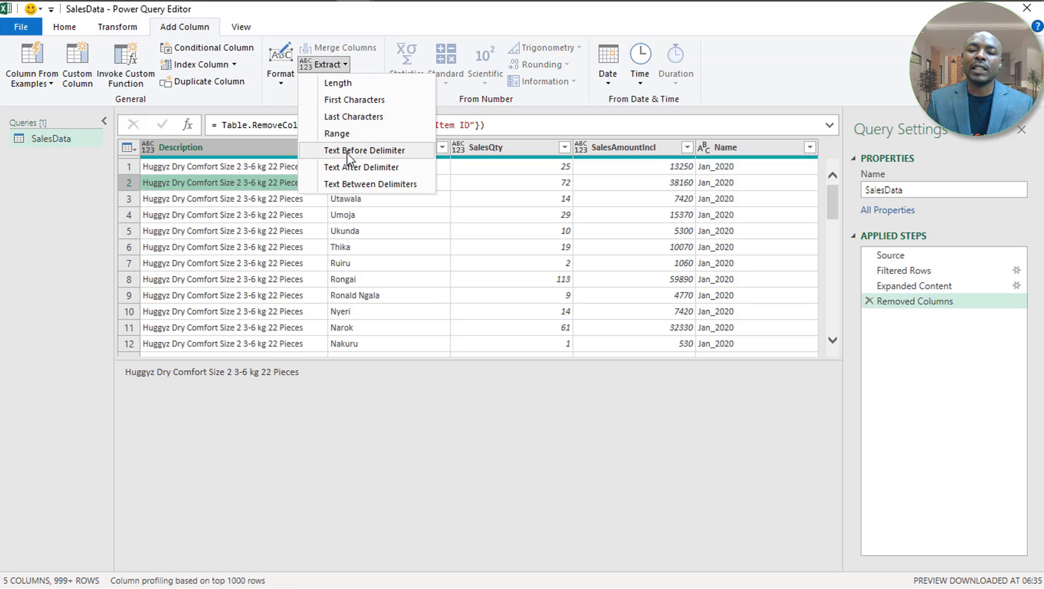
{"action": "key", "text": "Escape"}
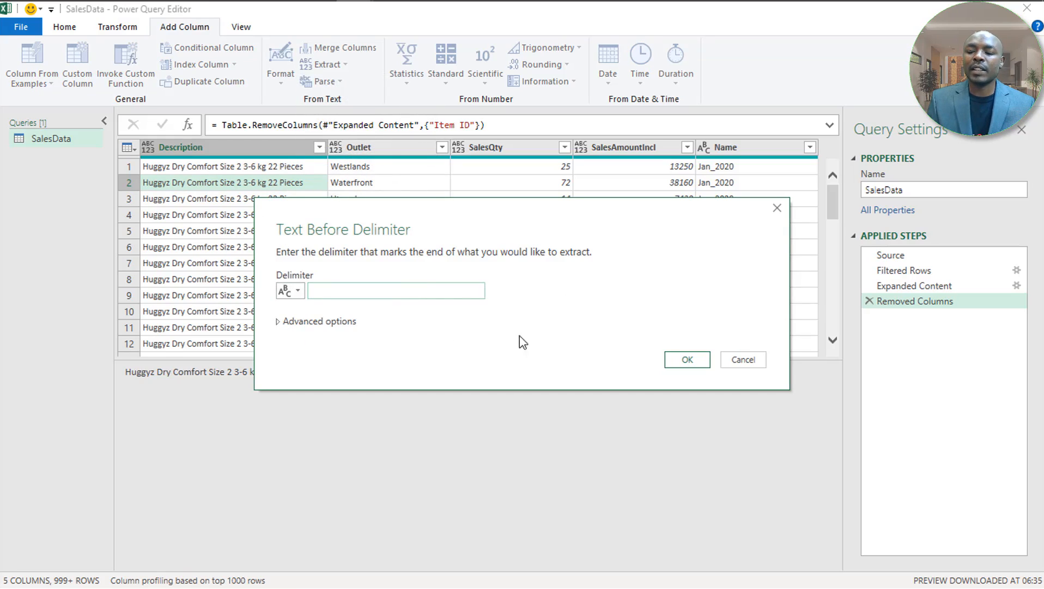
{"action": "left_click", "coordinate": [672, 360]}
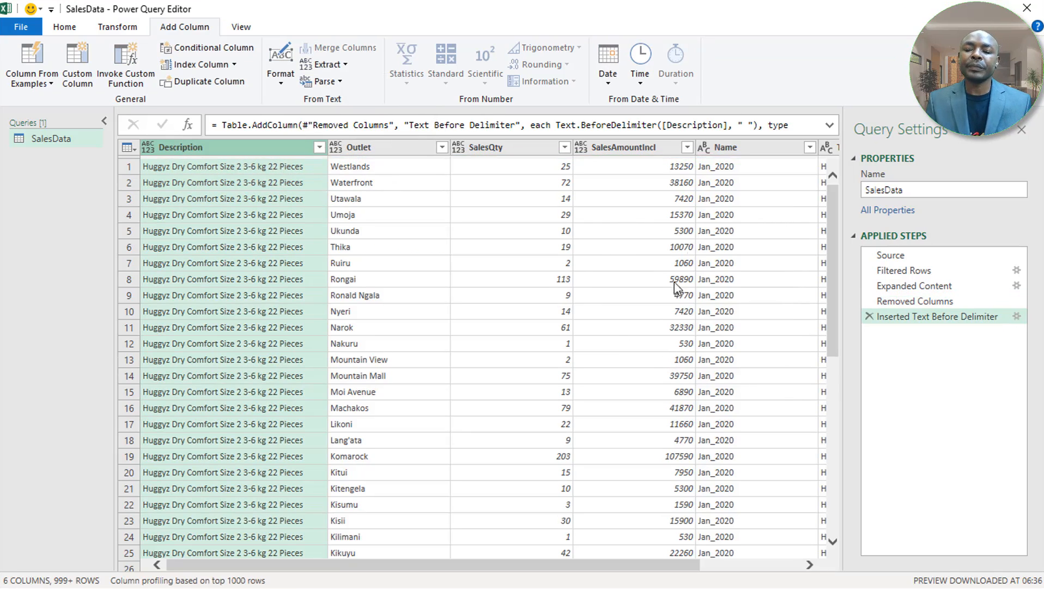
- Rename the new Text Before Delimiter column as Brand
{"action": "left_click_drag", "start_coordinate": [382, 567], "coordinate": [660, 565]}
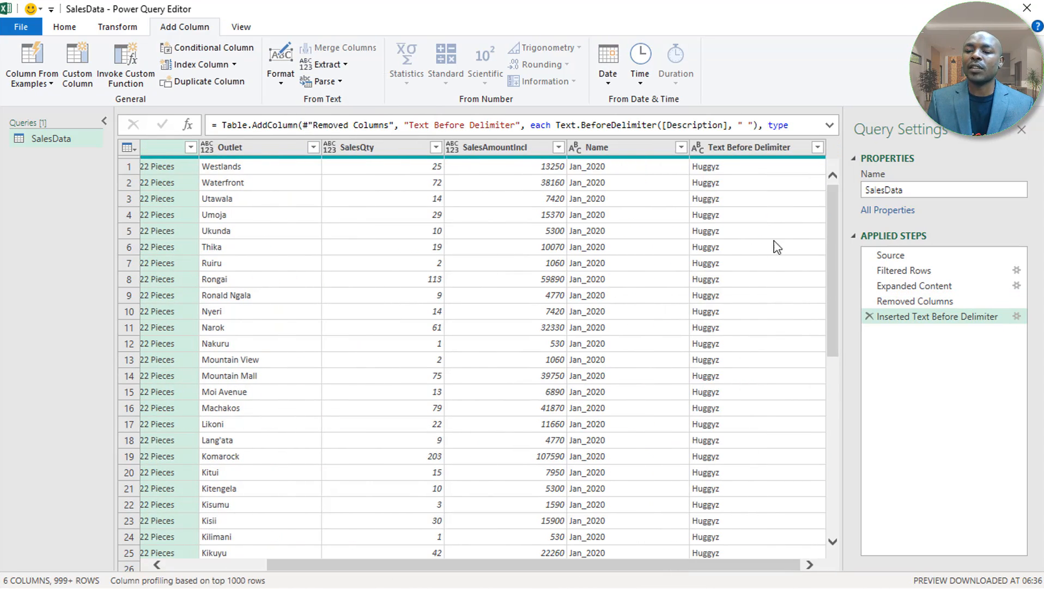
{"action": "left_click", "coordinate": [786, 214]}
{"action": "double_click", "coordinate": [755, 148]}
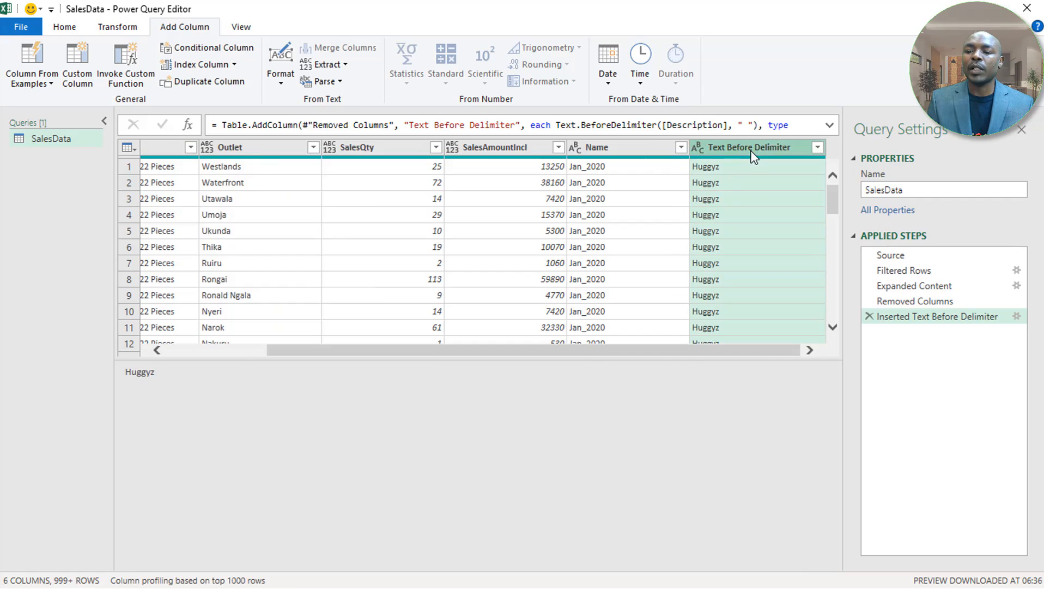
{"action": "type", "text": "Bra"}
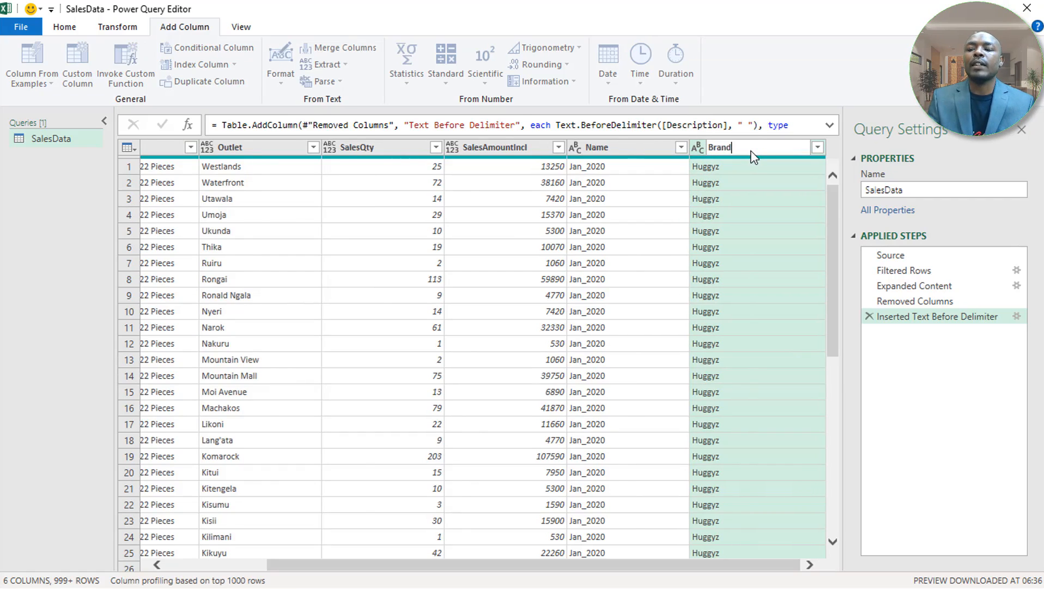
{"action": "type", "text": "nd"}
{"action": "key", "text": "Return"}
- Transform the Name column in place to keep only the text before the underscore delimiter "_"
{"action": "left_click", "coordinate": [627, 185]}
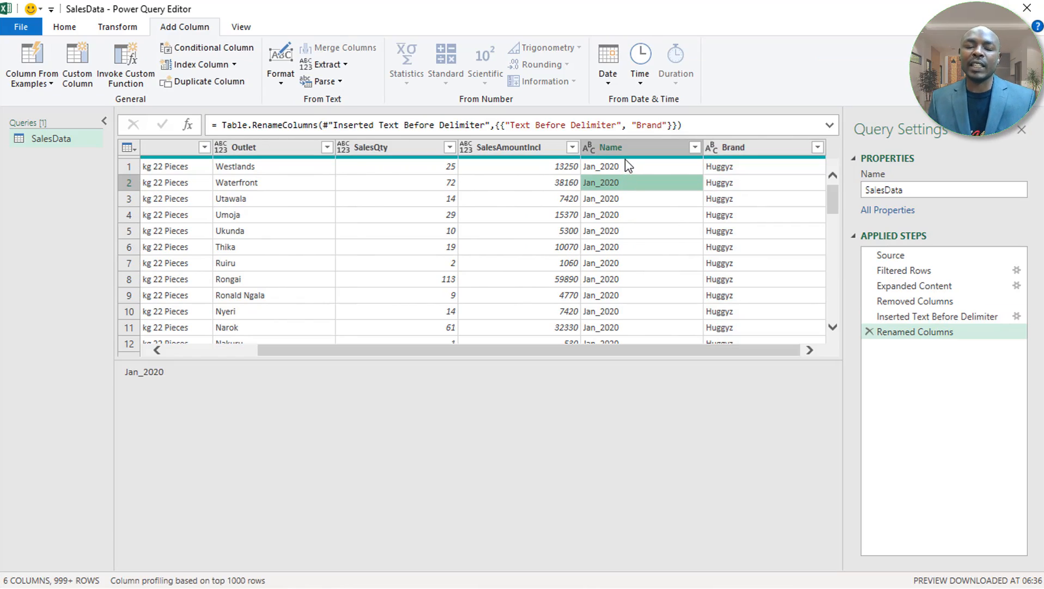
{"action": "left_click", "coordinate": [118, 27]}
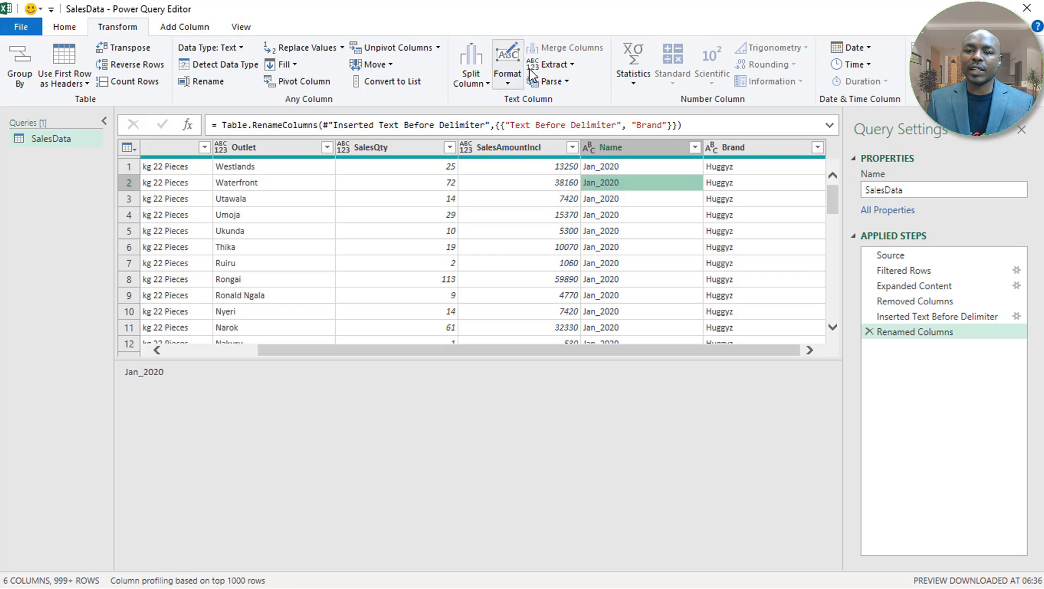
{"action": "left_click", "coordinate": [572, 66]}
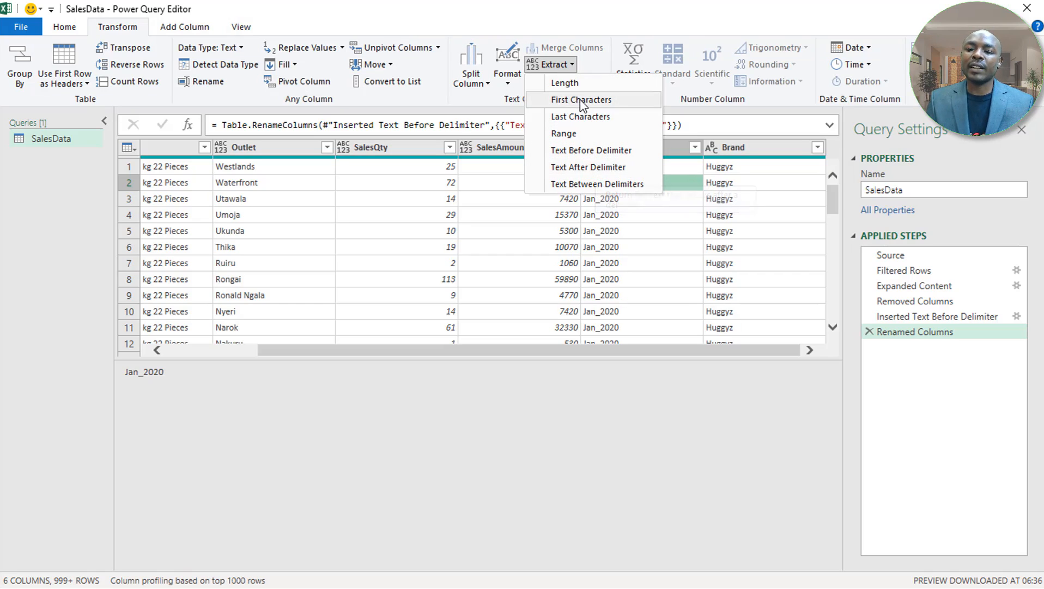
{"action": "left_click", "coordinate": [591, 151]}
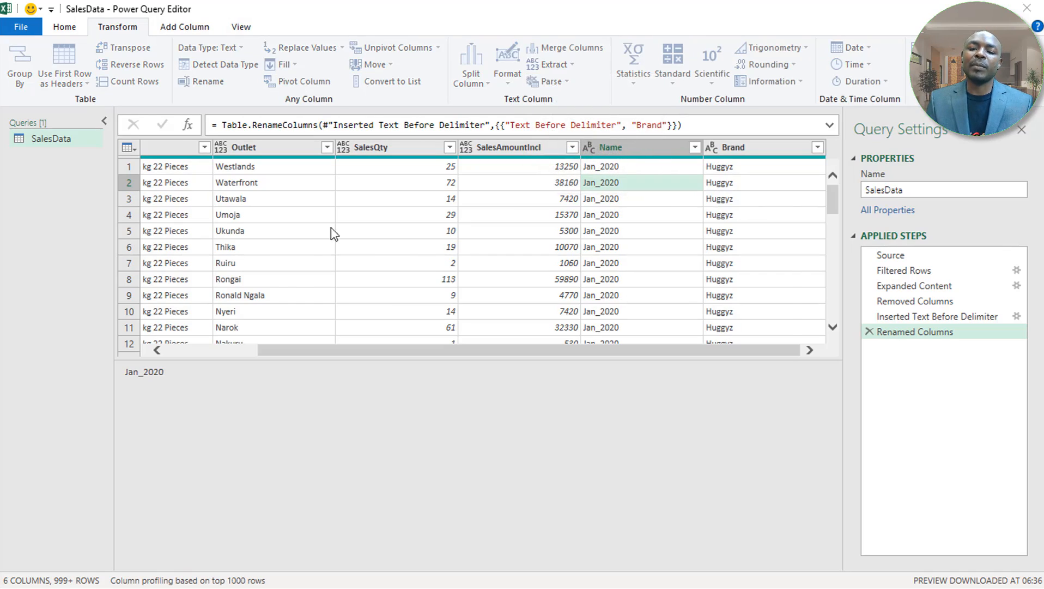
{"action": "left_click", "coordinate": [322, 295]}
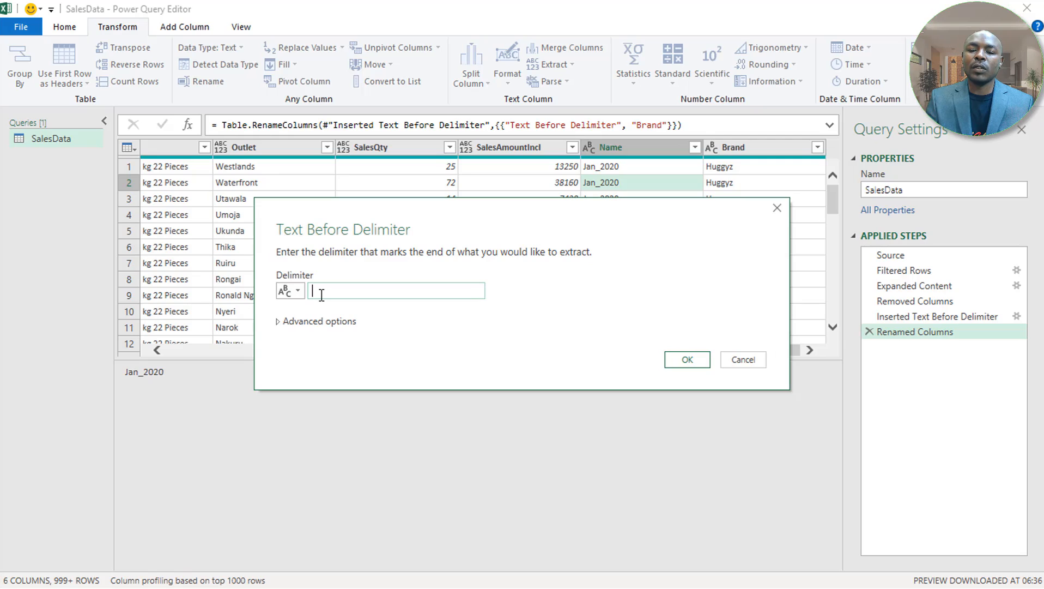
{"action": "type", "text": "_"}
{"action": "left_click", "coordinate": [688, 360]}
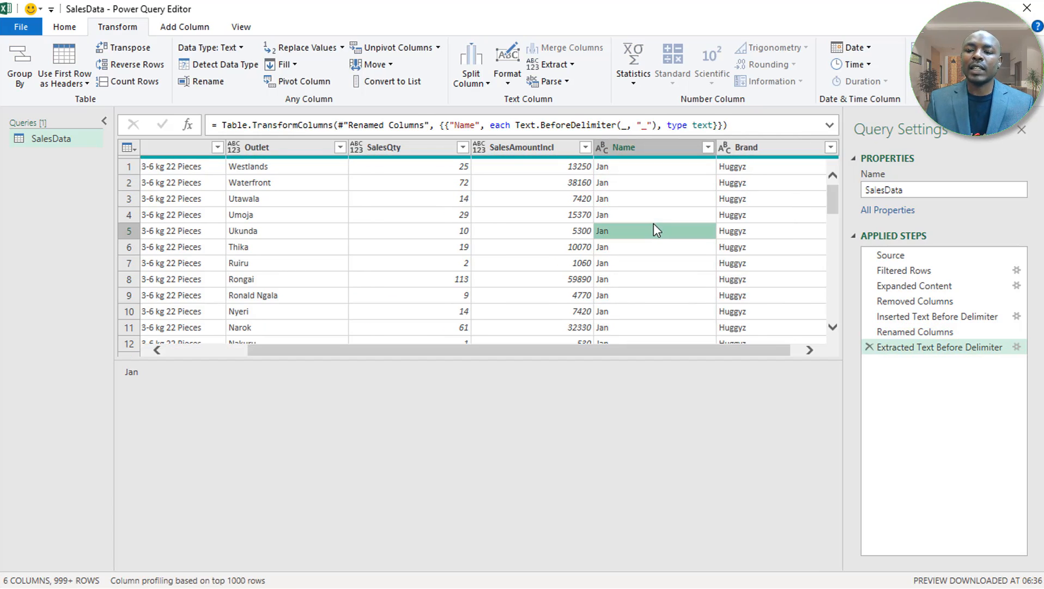
- Convert the text in the Name and Brand columns to uppercase
{"action": "left_click", "coordinate": [641, 147]}
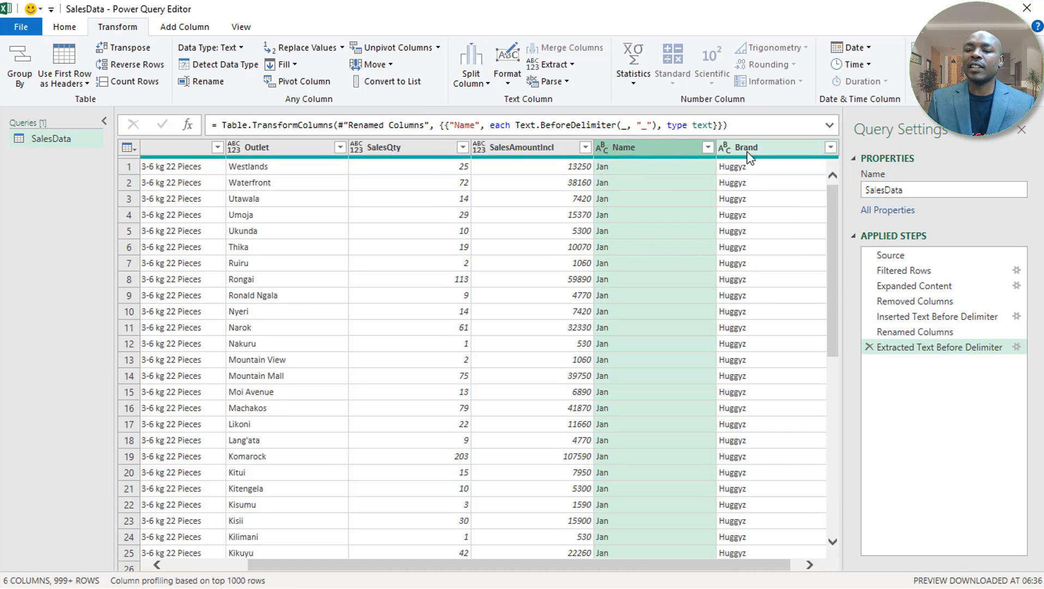
{"action": "left_click", "coordinate": [748, 154], "text": "ctrl"}
{"action": "left_click", "coordinate": [507, 79]}
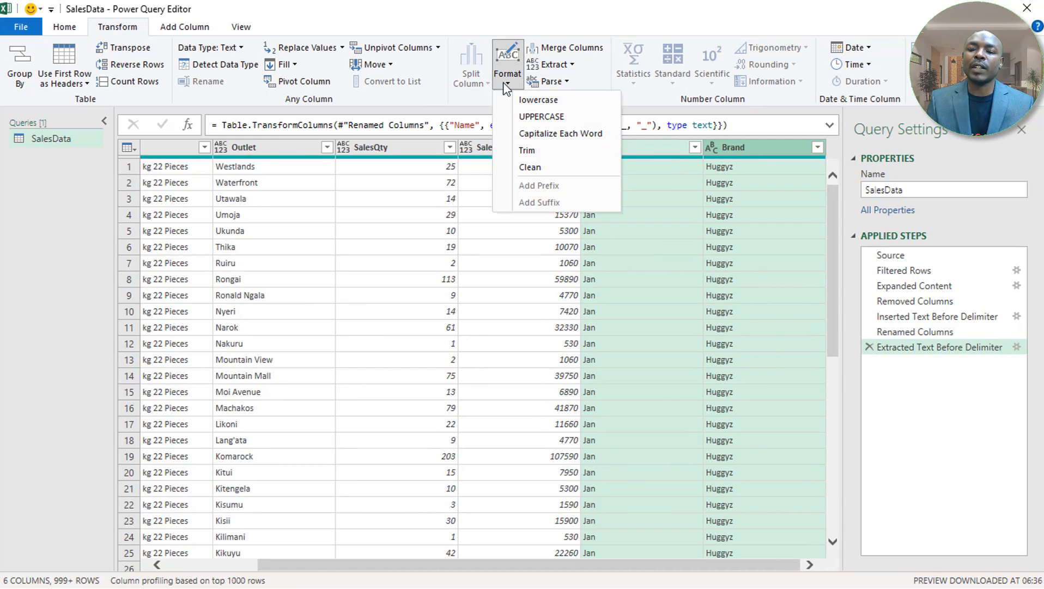
{"action": "left_click", "coordinate": [537, 118]}
{"action": "left_click", "coordinate": [693, 260]}
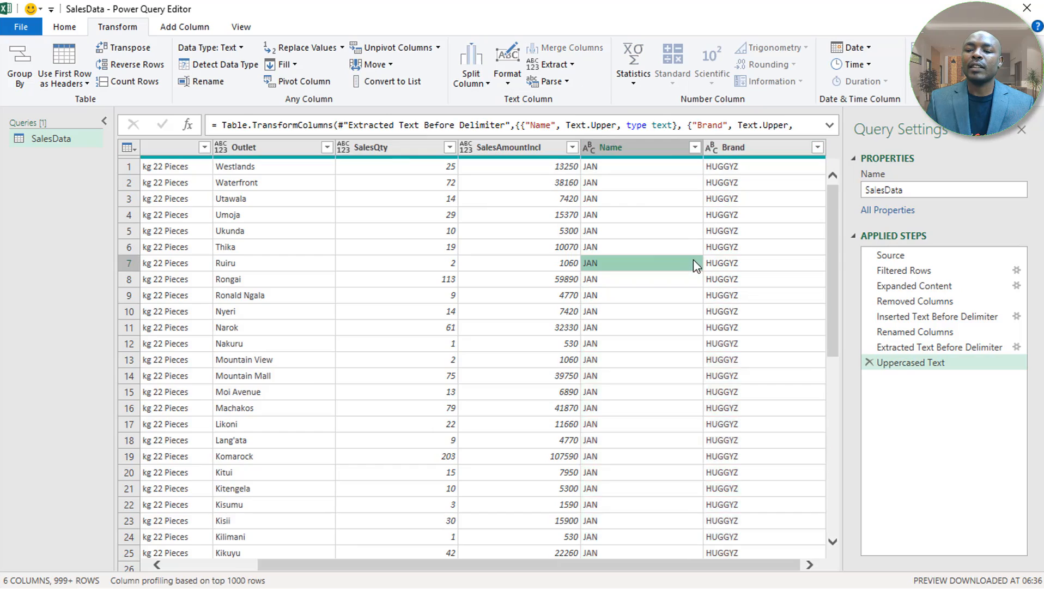
- Rename the Name column as Month
{"action": "double_click", "coordinate": [658, 143]}
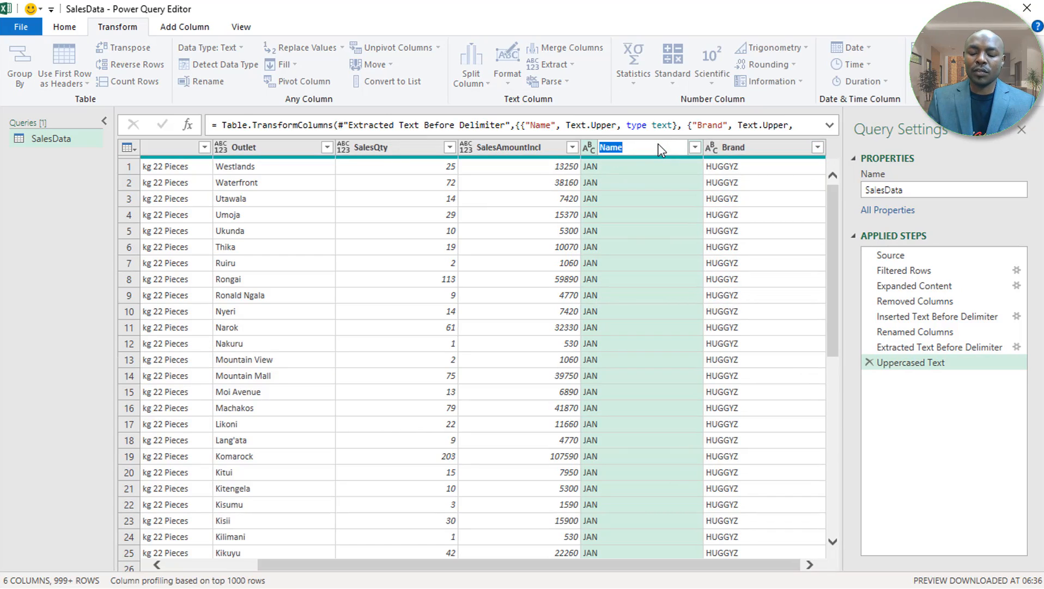
{"action": "type", "text": "Month"}
{"action": "key", "text": "Return"}
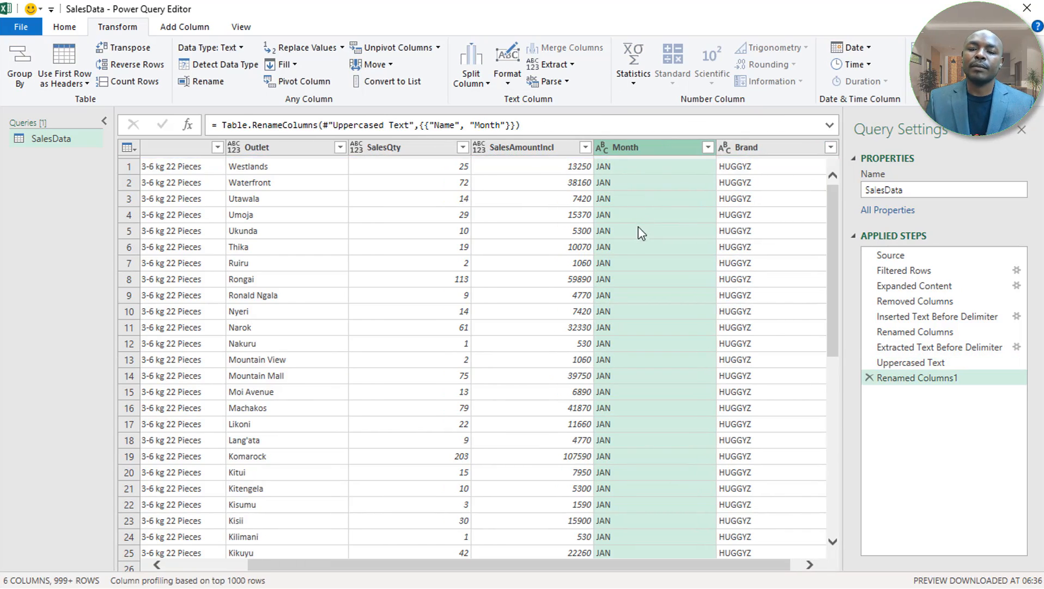
{"action": "left_click", "coordinate": [665, 234]}
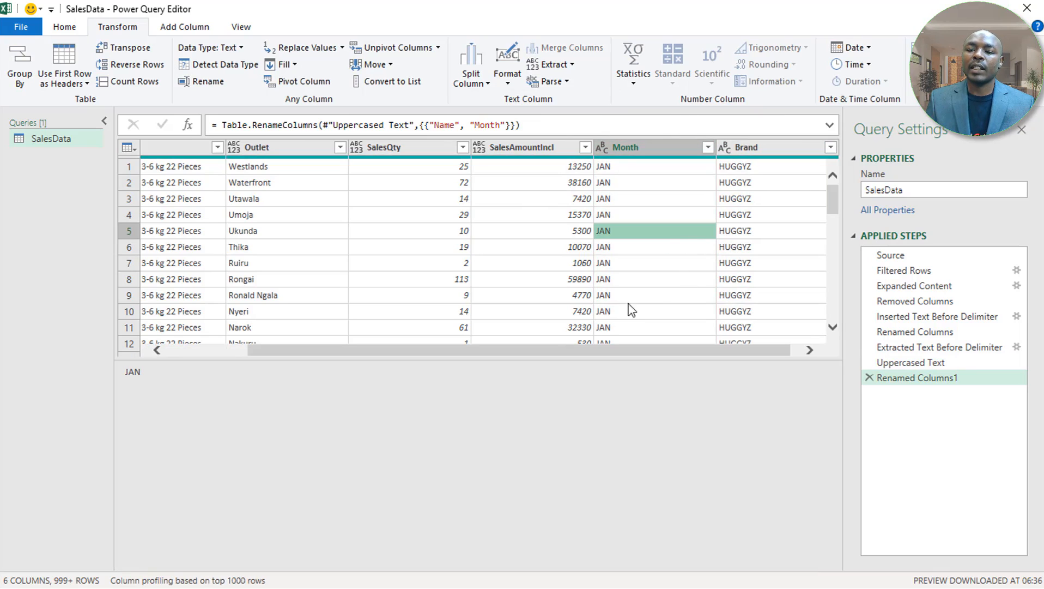
- Remove the SalesQty column from the query
{"action": "right_click", "coordinate": [423, 152]}
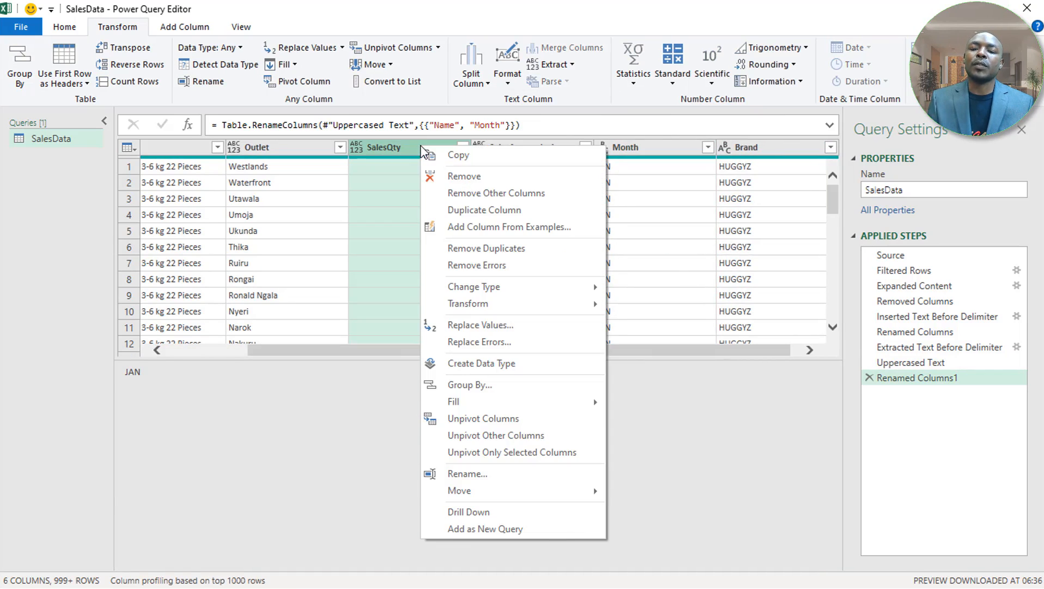
{"action": "left_click", "coordinate": [434, 170]}
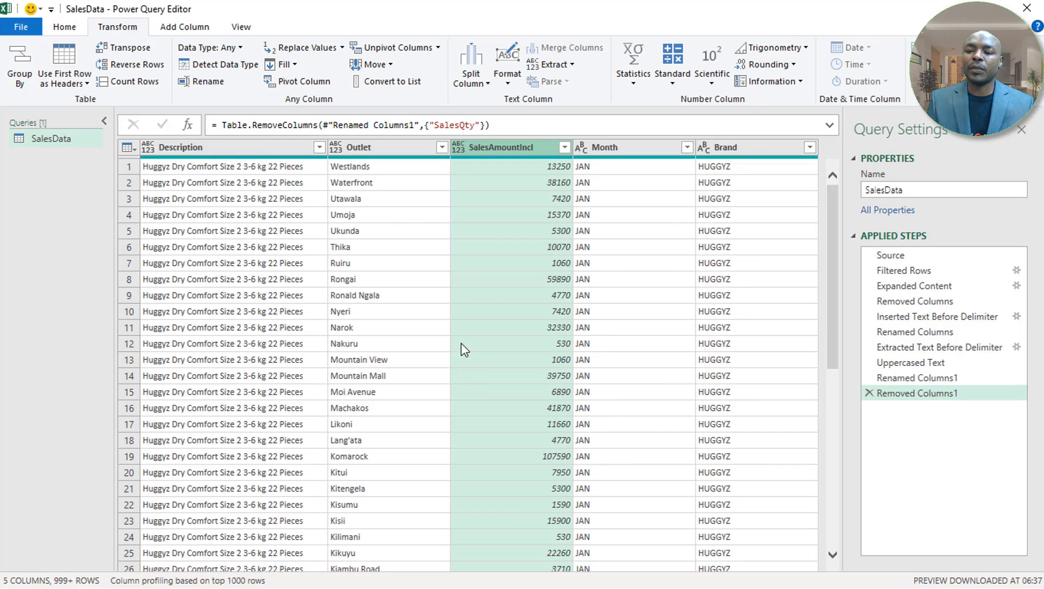
{"action": "left_click", "coordinate": [716, 295]}
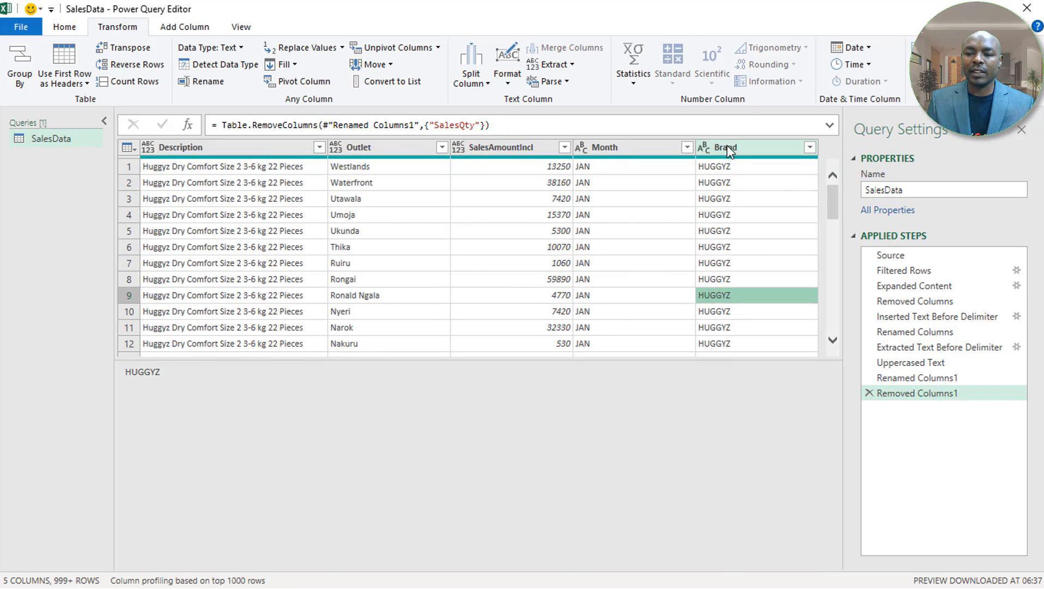
- Reorder the columns so Brand comes first and Month sits between Outlet and SalesAmountIncl
{"action": "left_click_drag", "start_coordinate": [728, 145], "coordinate": [208, 150]}
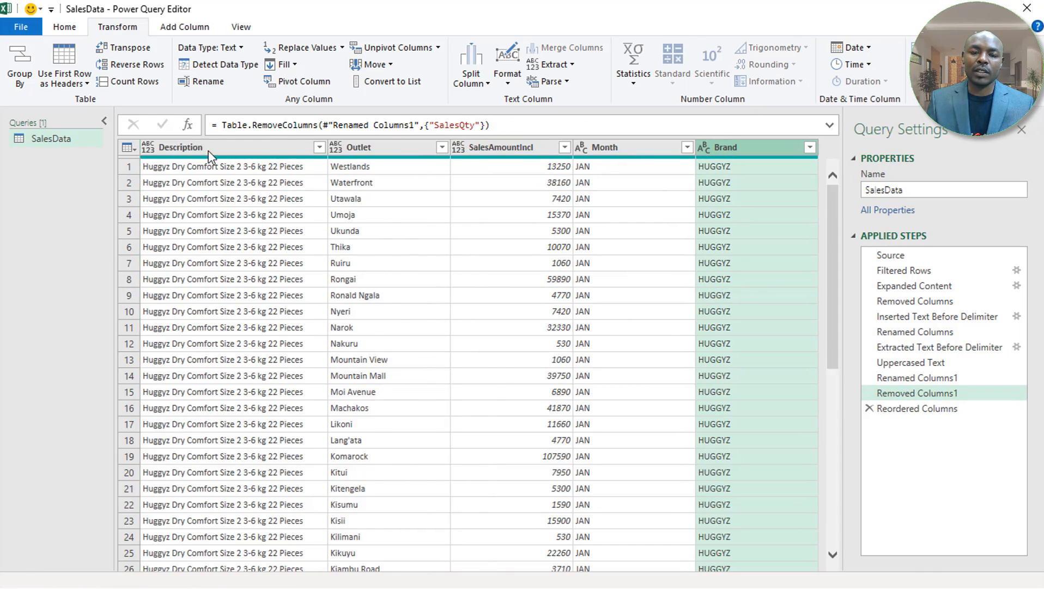
{"action": "left_click", "coordinate": [596, 245]}
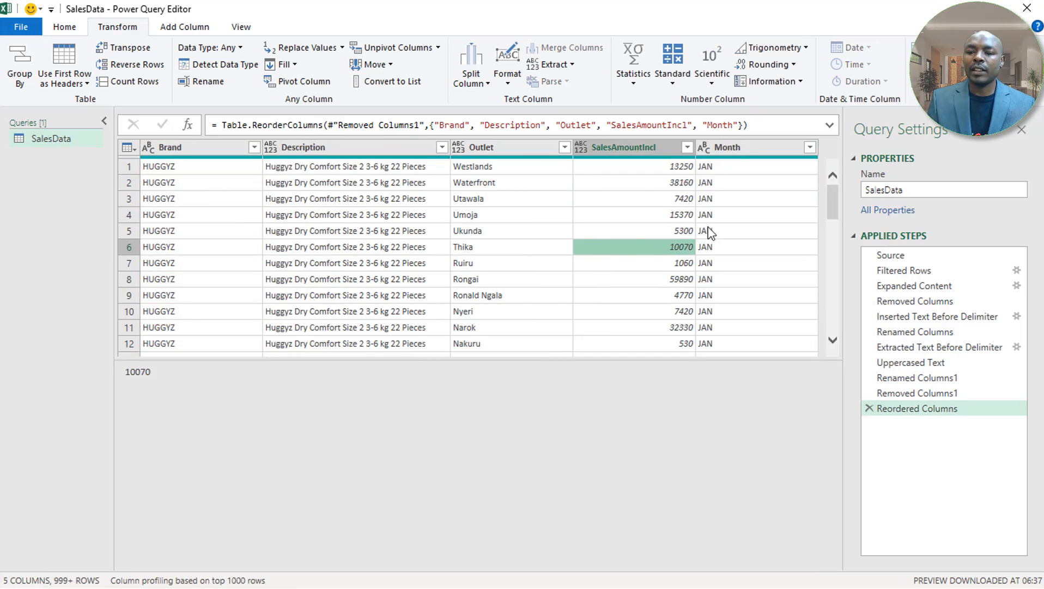
{"action": "left_click_drag", "start_coordinate": [746, 147], "coordinate": [620, 164]}
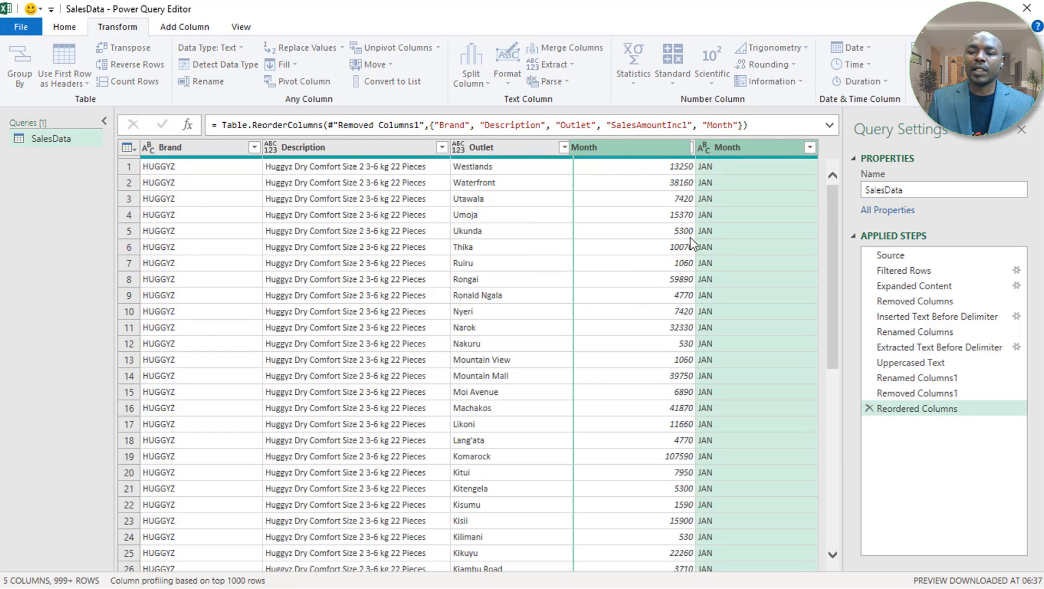
{"action": "left_click", "coordinate": [727, 263]}
{"action": "left_click", "coordinate": [473, 295]}
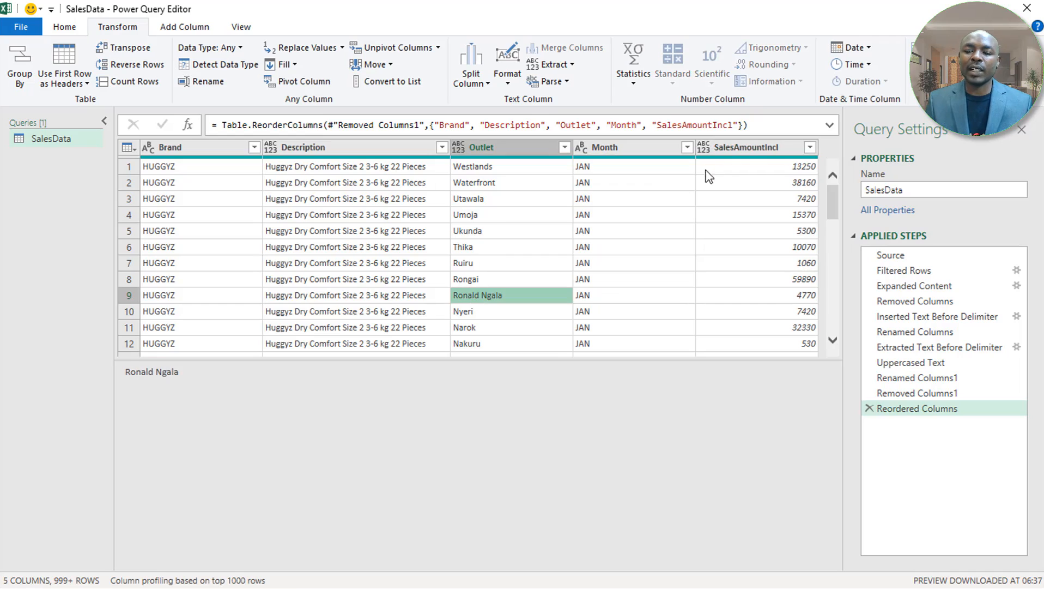
- Rename the SalesAmountIncl column as Amount, and apply the Month filter with the full list of months loaded and all selected
{"action": "double_click", "coordinate": [760, 149]}
{"action": "type", "text": "Amount"}
{"action": "left_click", "coordinate": [686, 147]}
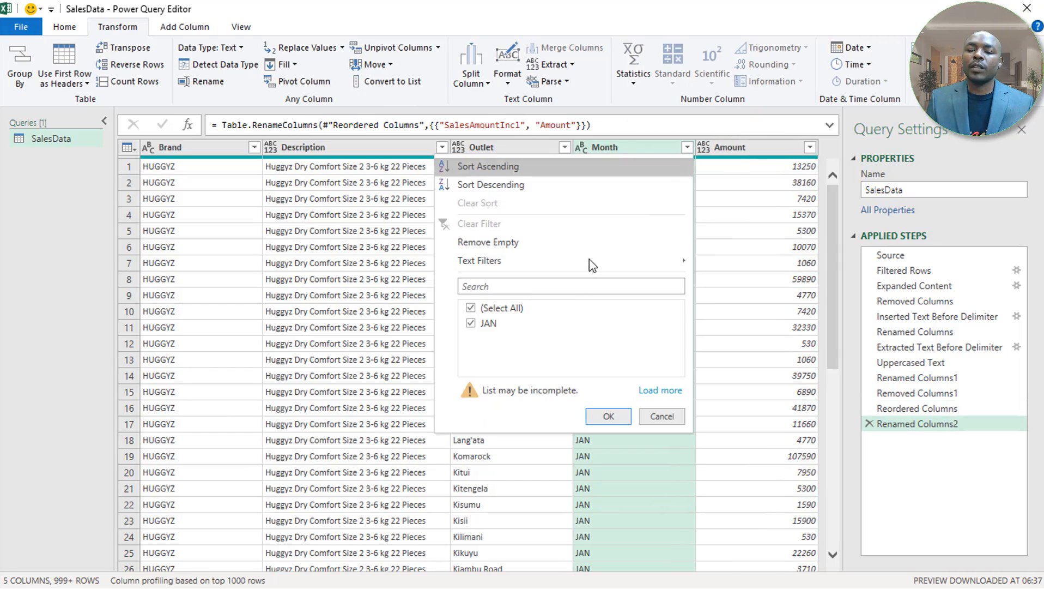
{"action": "left_click", "coordinate": [648, 390]}
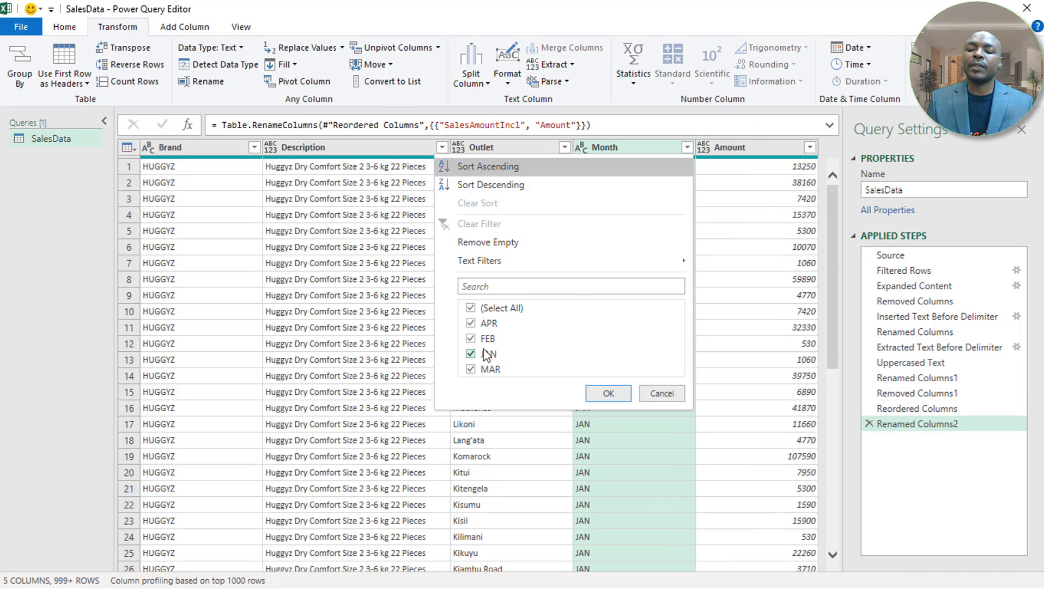
{"action": "left_click", "coordinate": [609, 393]}
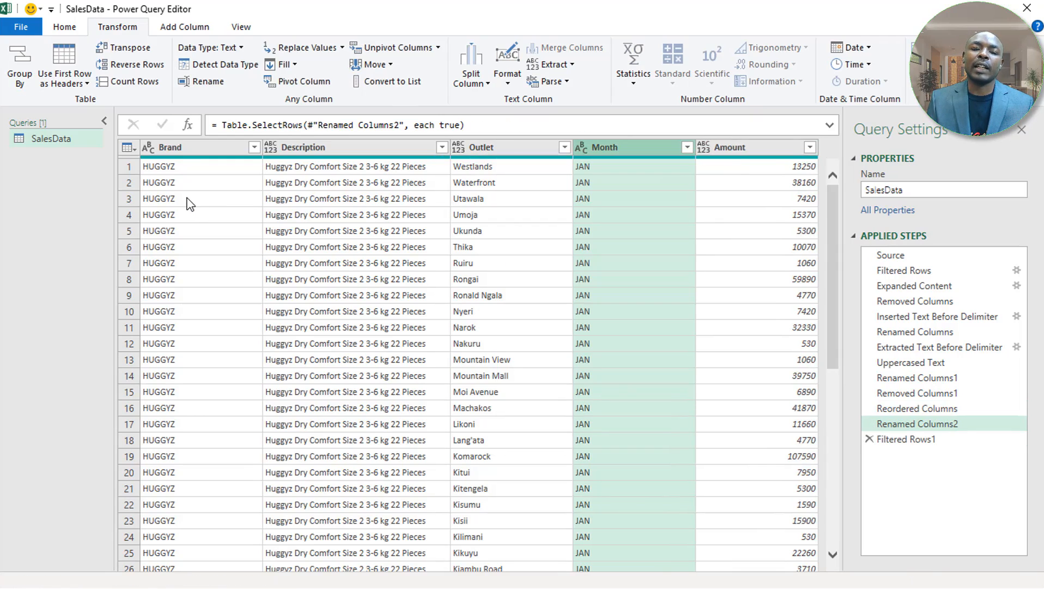
- Close the query editor and load the SalesData query results back into the workbook
{"action": "left_click", "coordinate": [70, 30]}
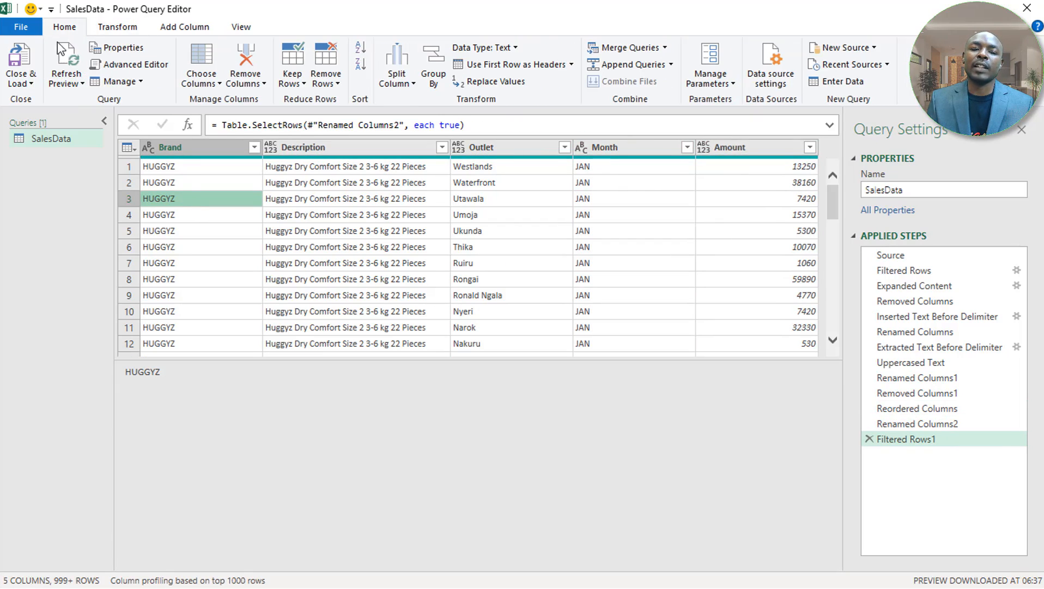
{"action": "left_click", "coordinate": [19, 59]}
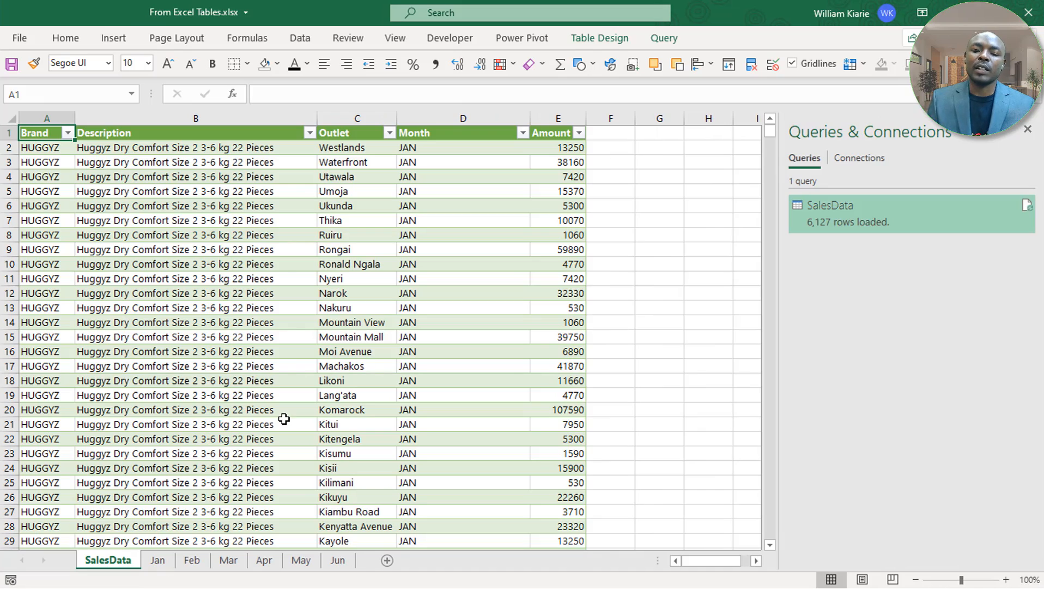
{"action": "left_click", "coordinate": [226, 306]}
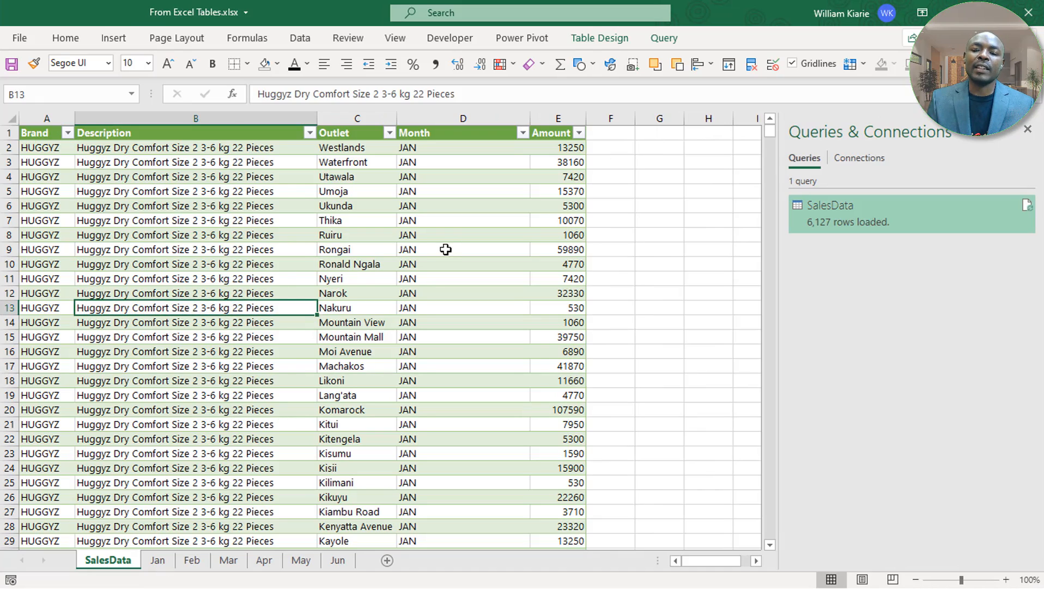
- Review the May and Jun sheets, and check the SalesData query's preview and loaded row count
{"action": "left_click", "coordinate": [445, 249]}
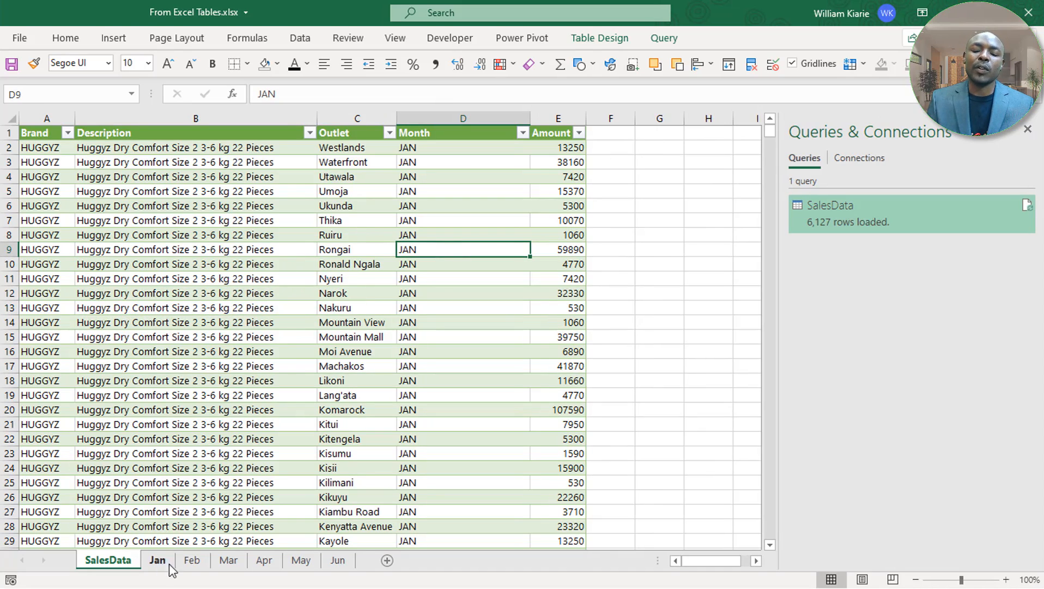
{"action": "left_click", "coordinate": [301, 559]}
{"action": "left_click", "coordinate": [338, 562]}
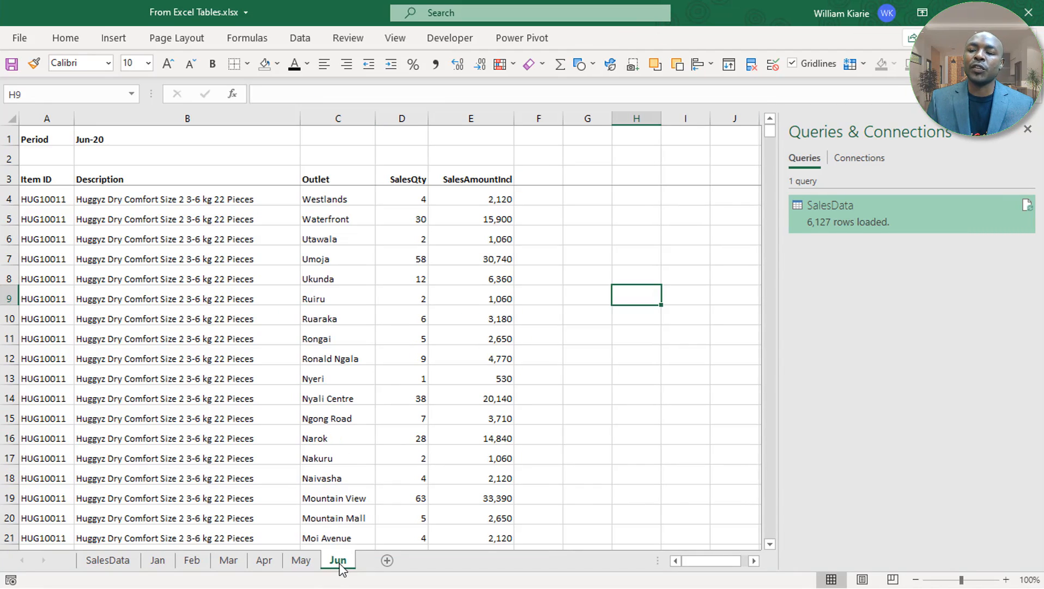
{"action": "left_click", "coordinate": [109, 561]}
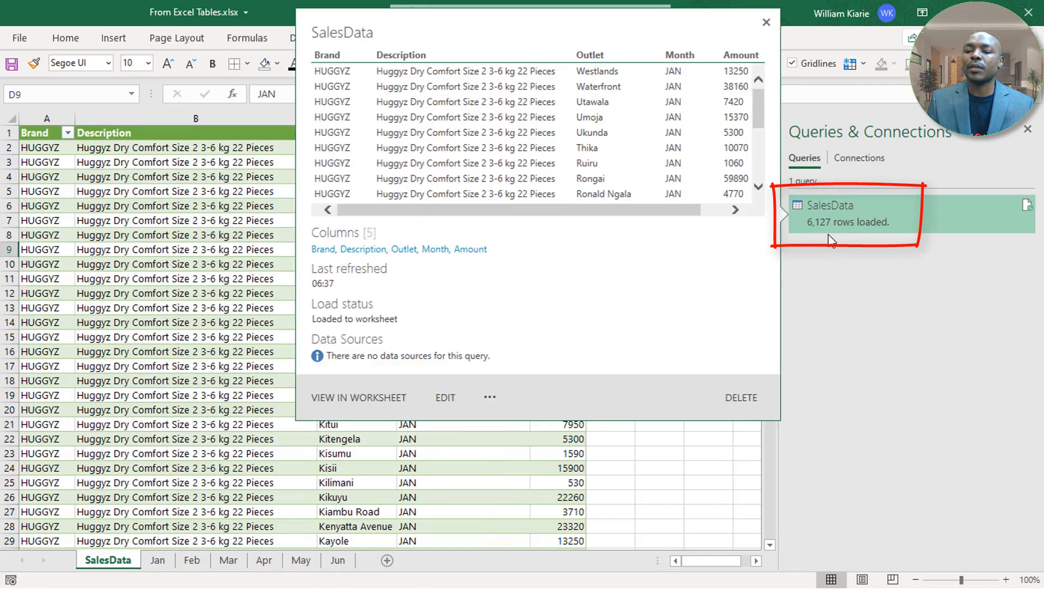
{"action": "mouse_move", "coordinate": [828, 238]}
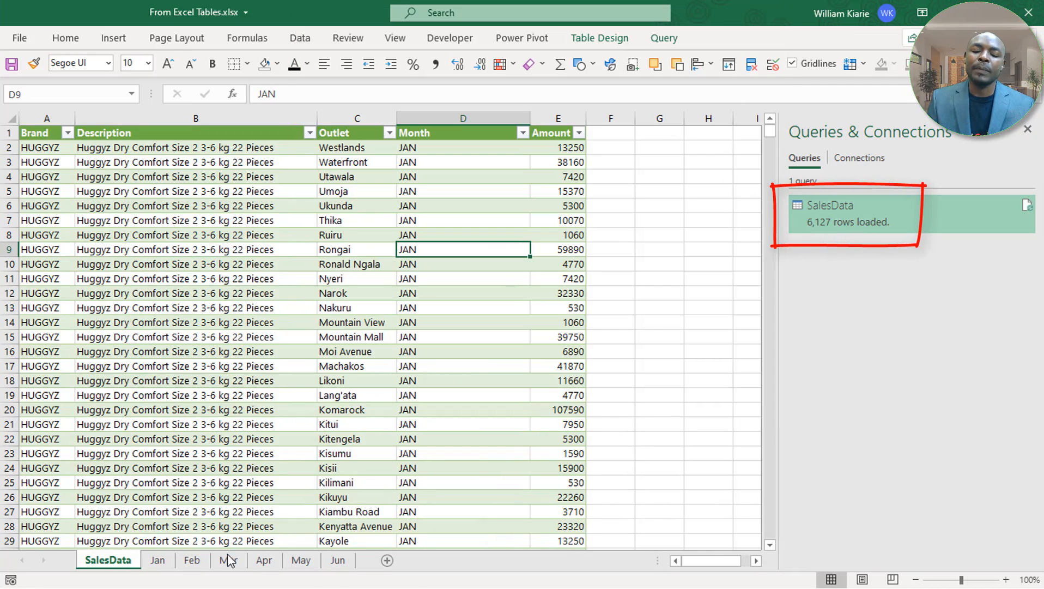
- Convert the May sheet's sales data, range A3:E1483, into a table with headers
{"action": "left_click", "coordinate": [301, 560]}
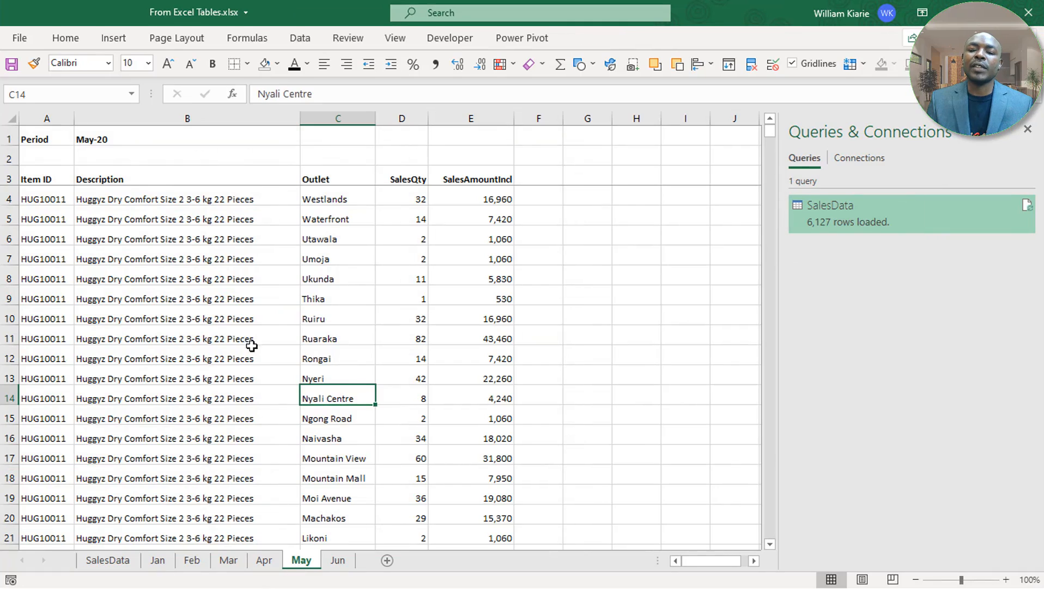
{"action": "left_click", "coordinate": [230, 317]}
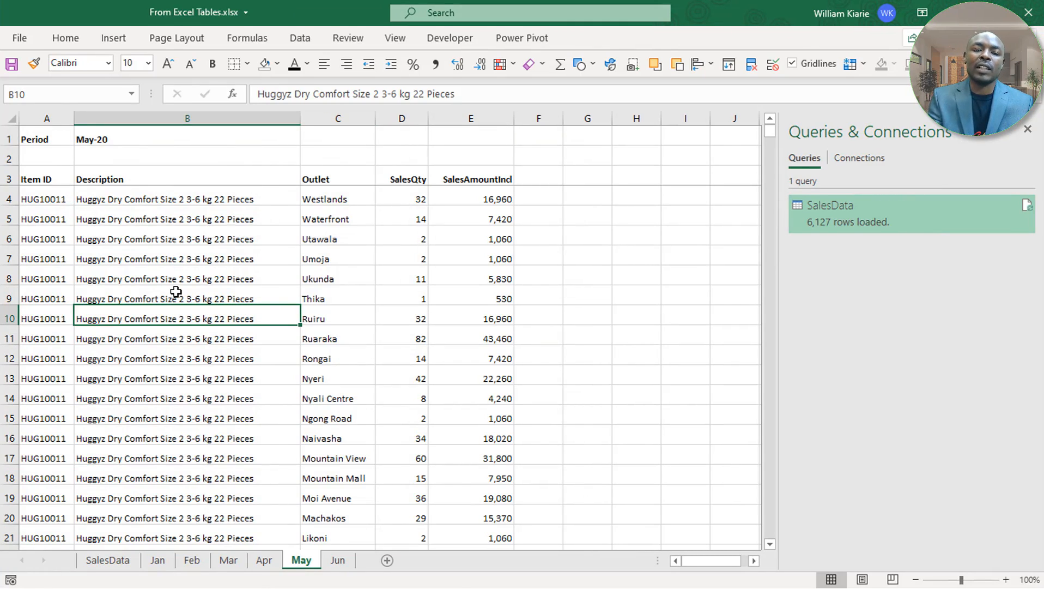
{"action": "key", "text": "ctrl+t"}
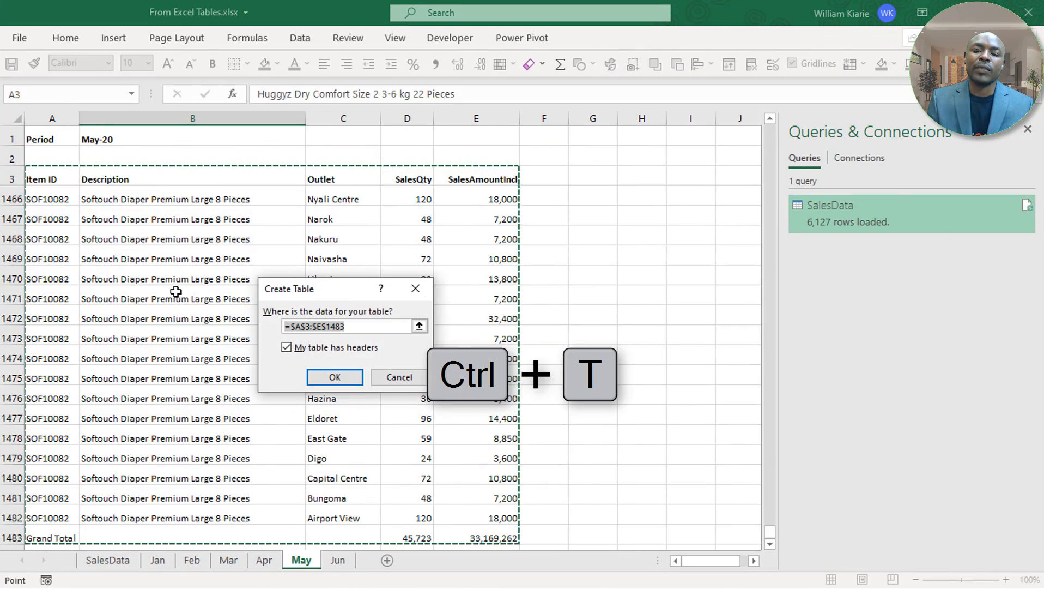
{"action": "left_click", "coordinate": [325, 377]}
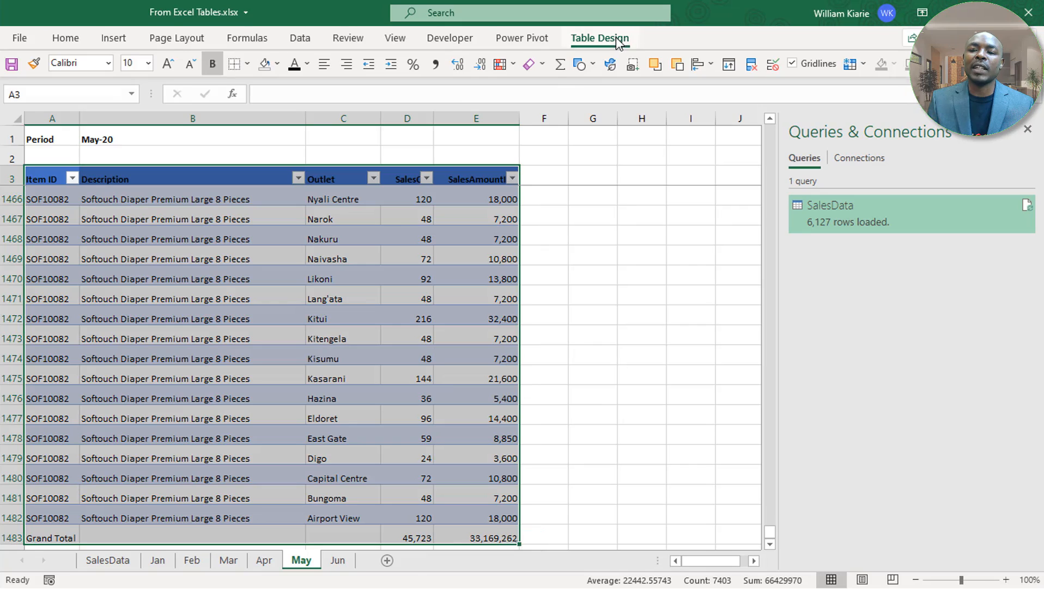
- Name the May sheet's table May_2020
{"action": "left_click", "coordinate": [619, 38]}
{"action": "left_click", "coordinate": [48, 82]}
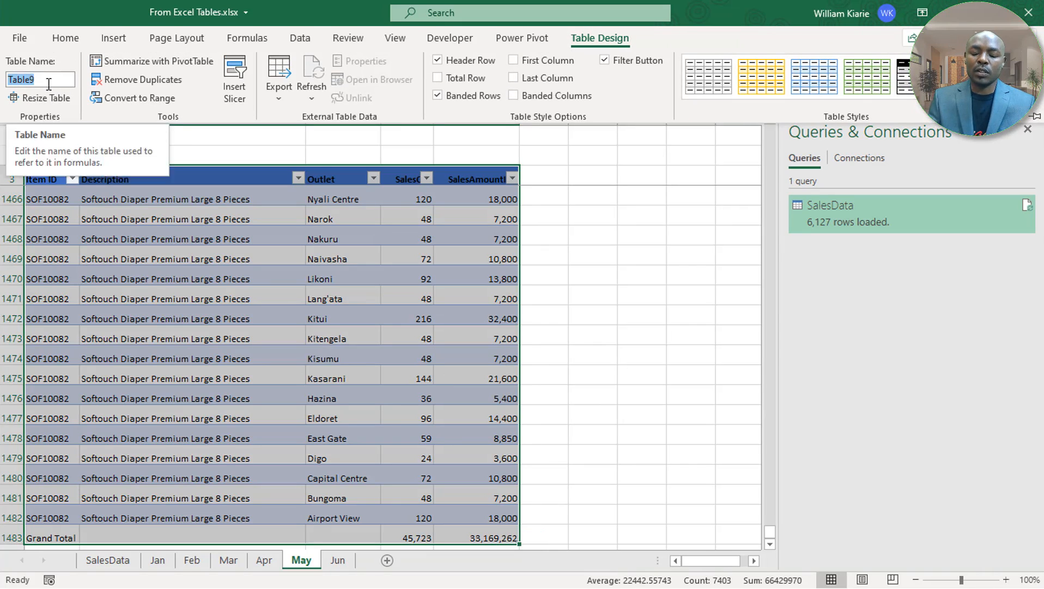
{"action": "type", "text": "May_2020"}
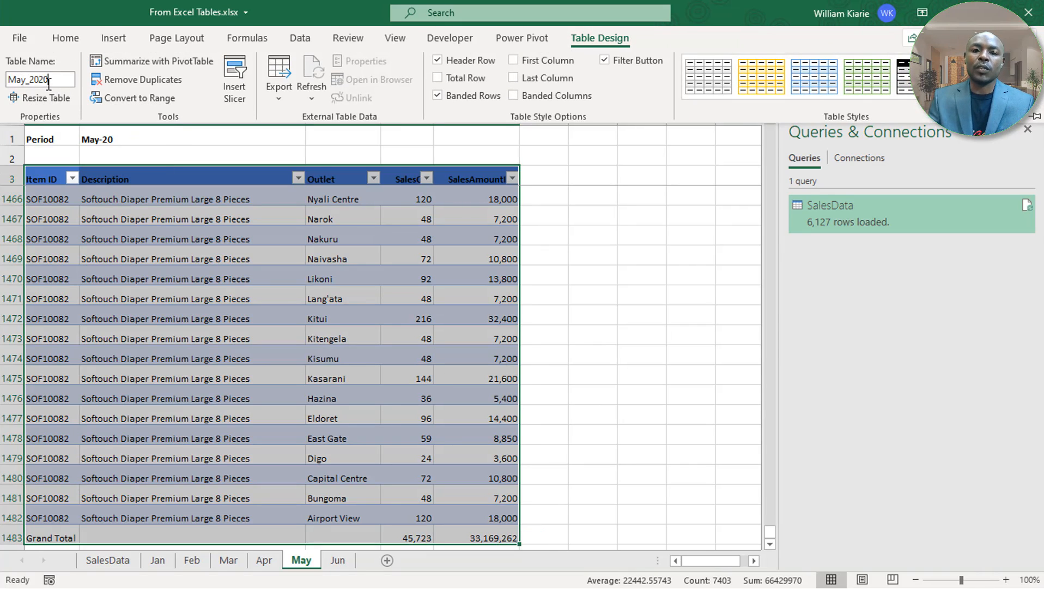
{"action": "key", "text": "Return"}
{"action": "left_click", "coordinate": [282, 380]}
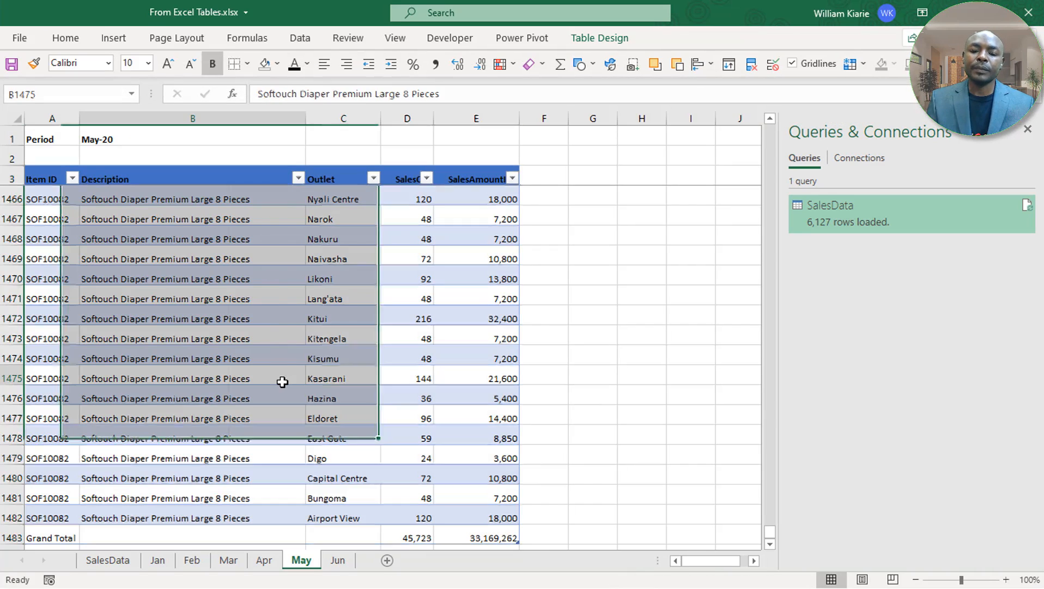
- Convert the Jun sheet's sales data, including its header row, into a table
{"action": "left_click", "coordinate": [336, 561]}
{"action": "left_click", "coordinate": [199, 310]}
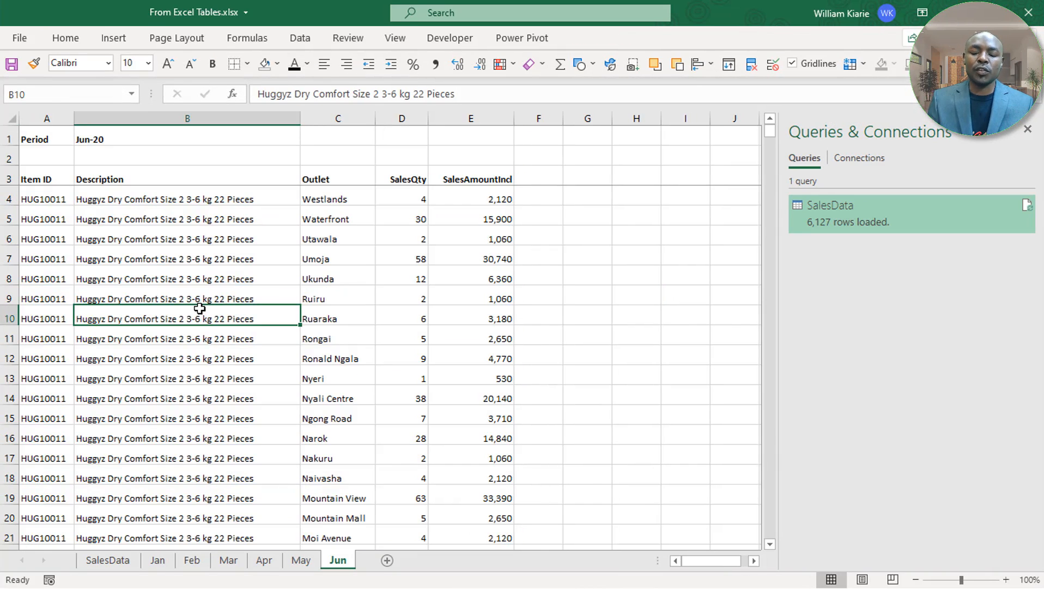
{"action": "key", "text": "ctrl+t"}
{"action": "key", "text": "Return"}
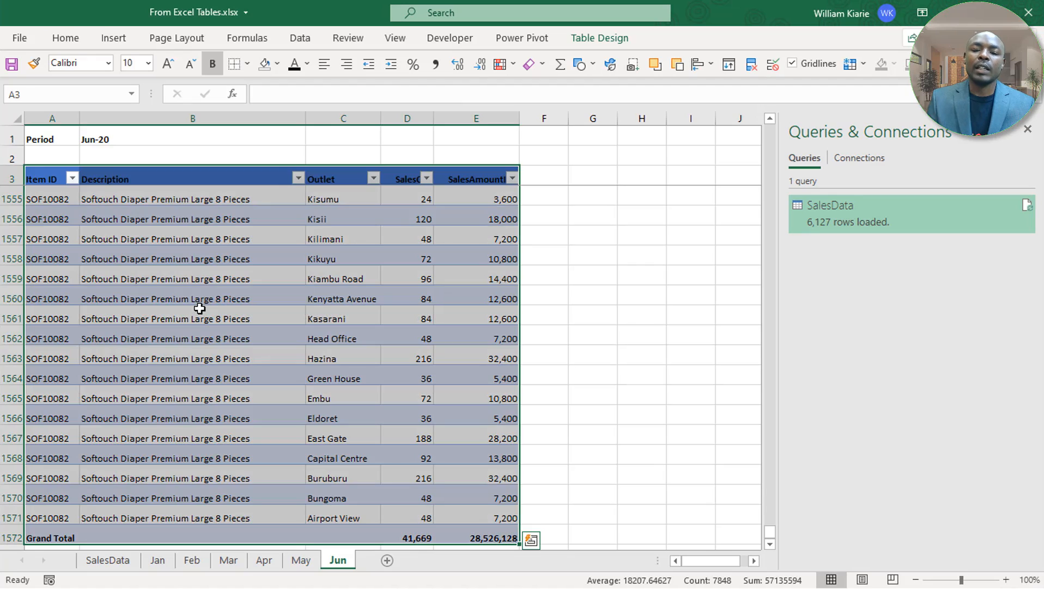
- Name the Jun sheet's table Jun_2020
{"action": "left_click", "coordinate": [600, 43]}
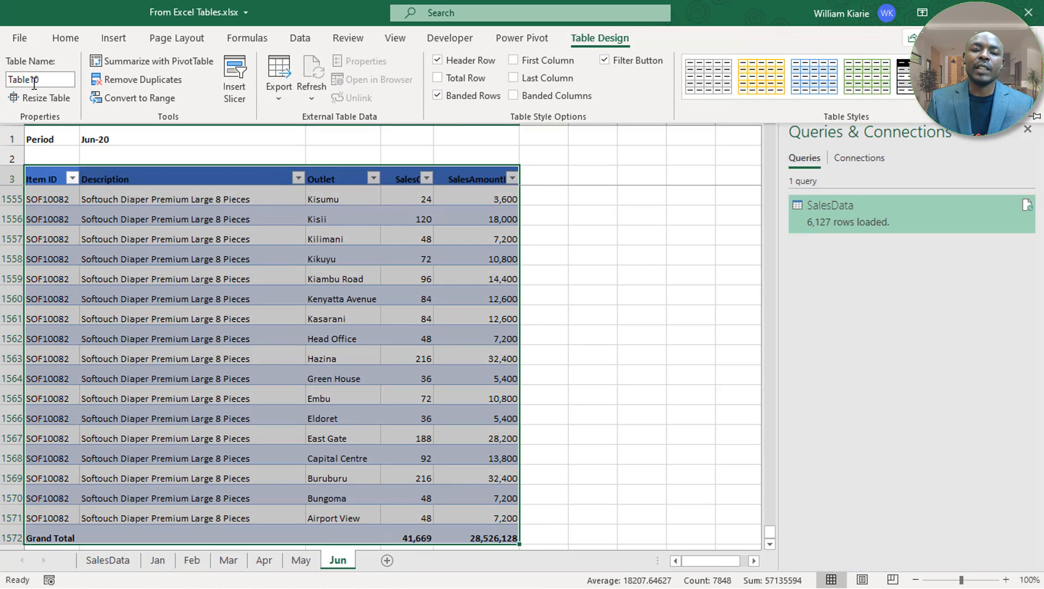
{"action": "left_click", "coordinate": [34, 82]}
{"action": "type", "text": "Ja"}
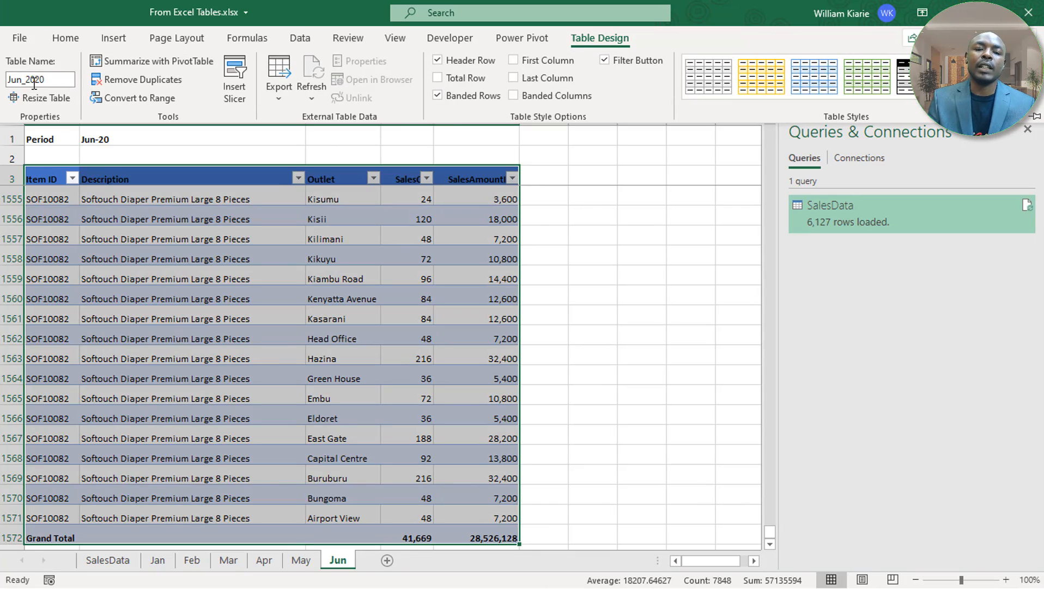
{"action": "key", "text": "Return"}
{"action": "left_click", "coordinate": [239, 271]}
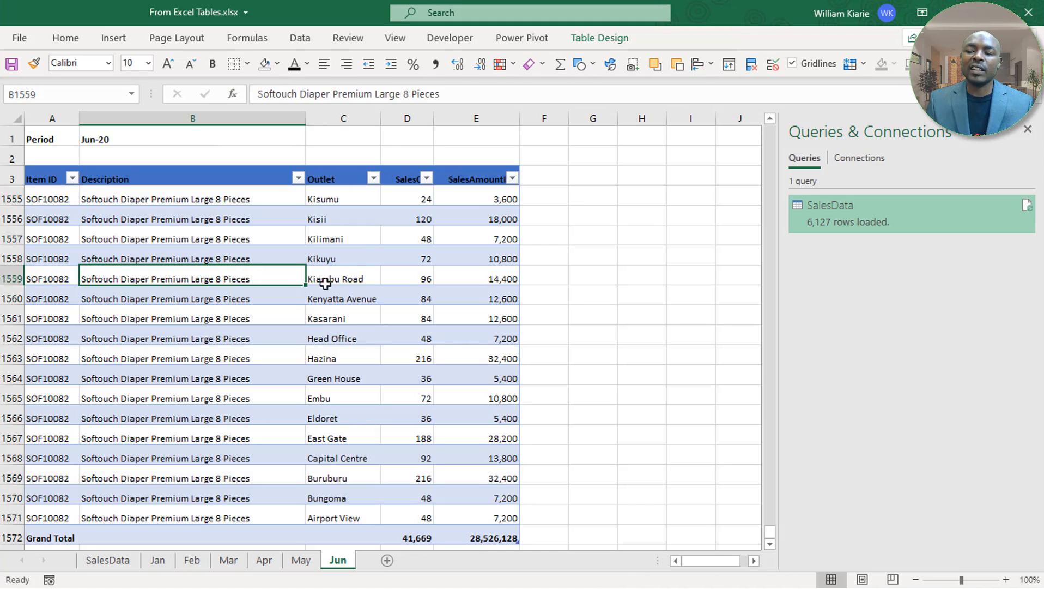
- Refresh the SalesData query table so it picks up the May and Jun tables
{"action": "left_click", "coordinate": [117, 562]}
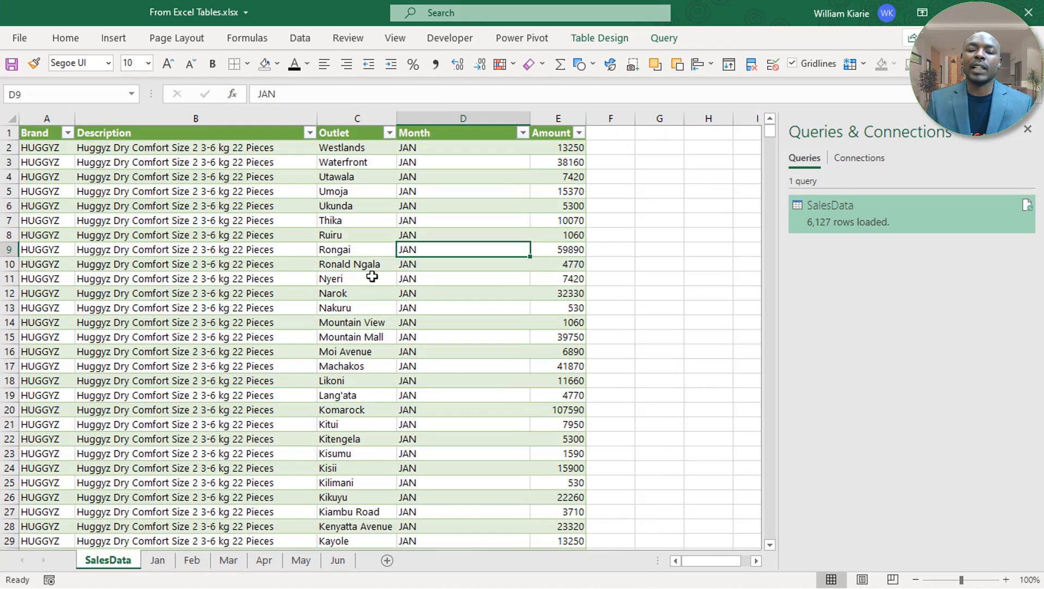
{"action": "left_click", "coordinate": [290, 237]}
{"action": "left_click", "coordinate": [432, 186]}
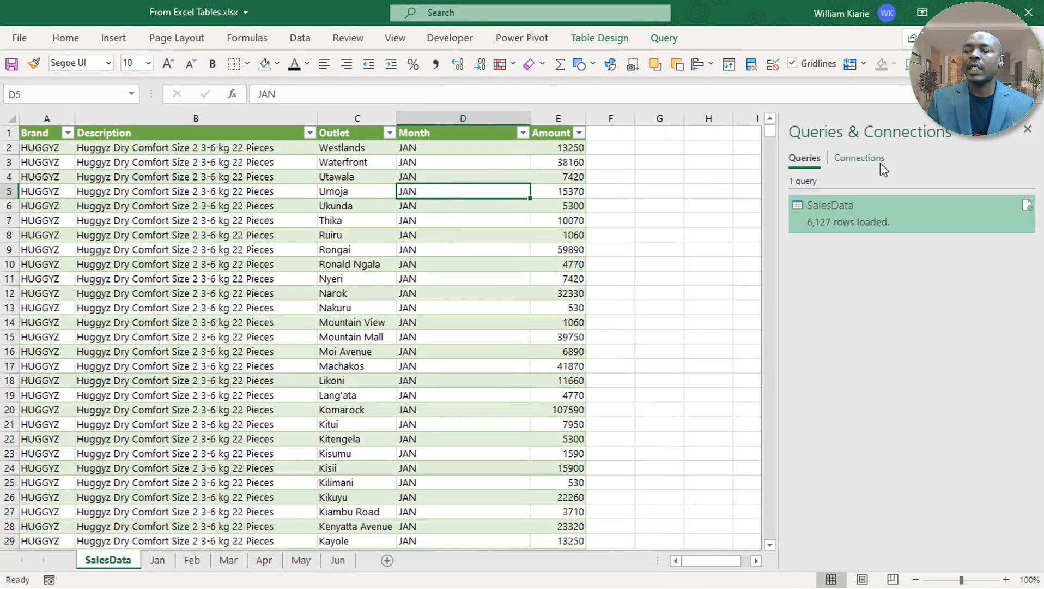
{"action": "right_click", "coordinate": [854, 213]}
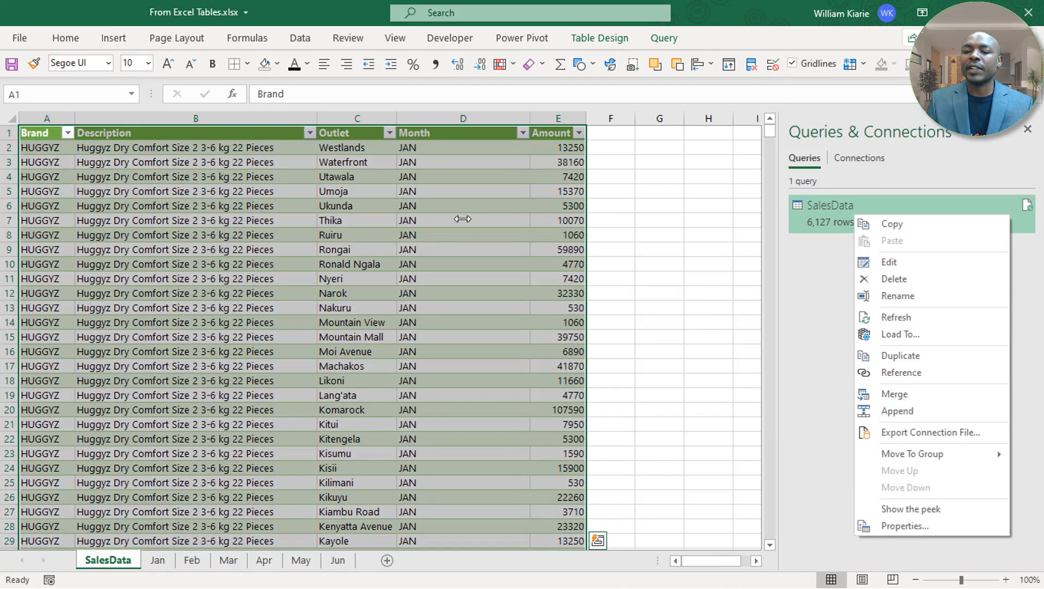
{"action": "right_click", "coordinate": [338, 197]}
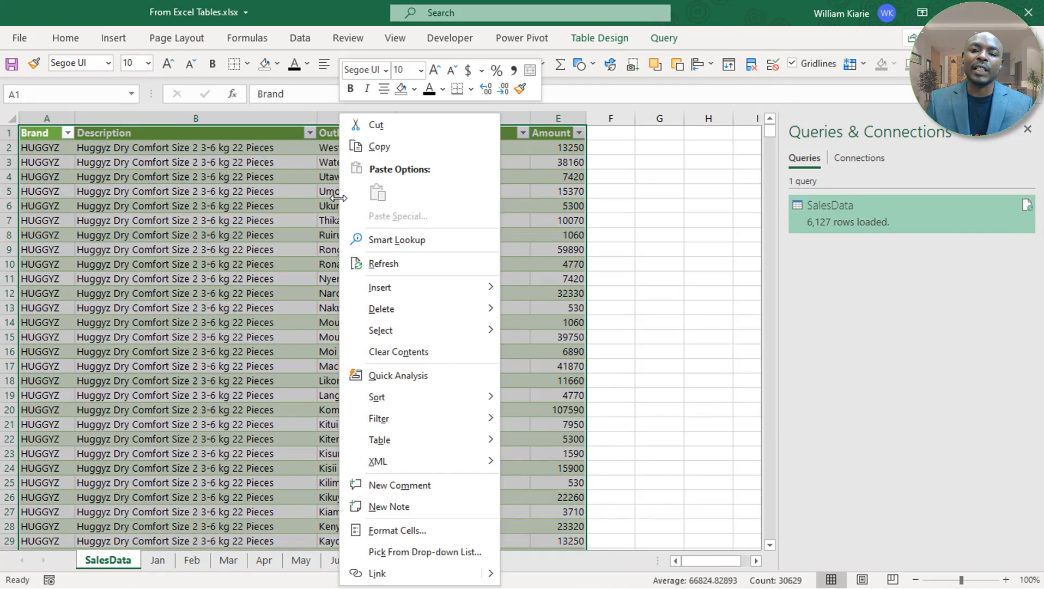
{"action": "right_click", "coordinate": [281, 189]}
{"action": "left_click", "coordinate": [513, 194]}
{"action": "right_click", "coordinate": [512, 194]}
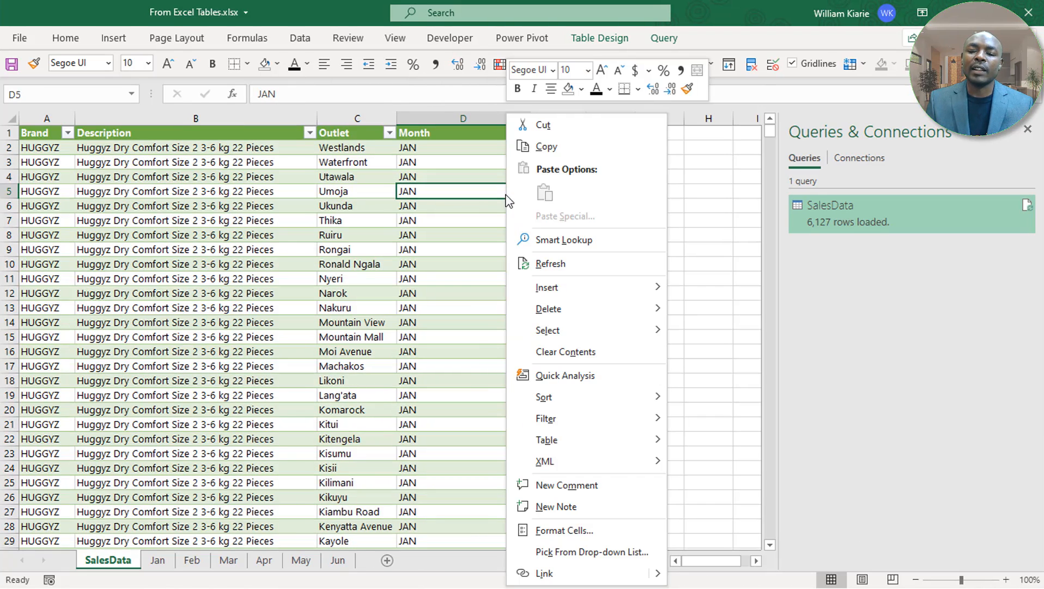
{"action": "left_click", "coordinate": [567, 264]}
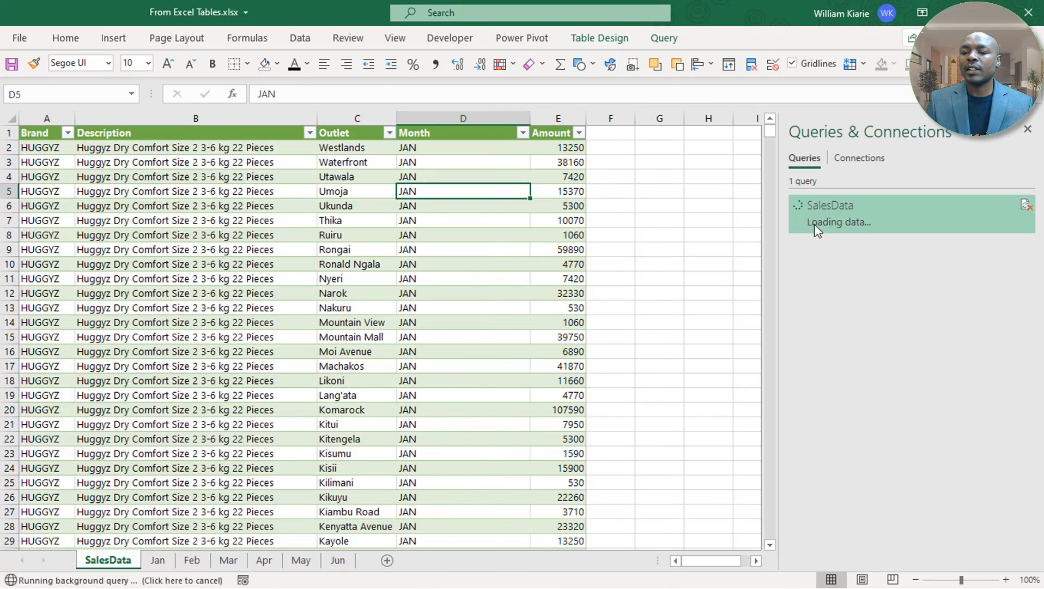
- Check the refreshed SalesData query's row count and the months available in the Month column's filter
{"action": "mouse_move", "coordinate": [821, 235]}
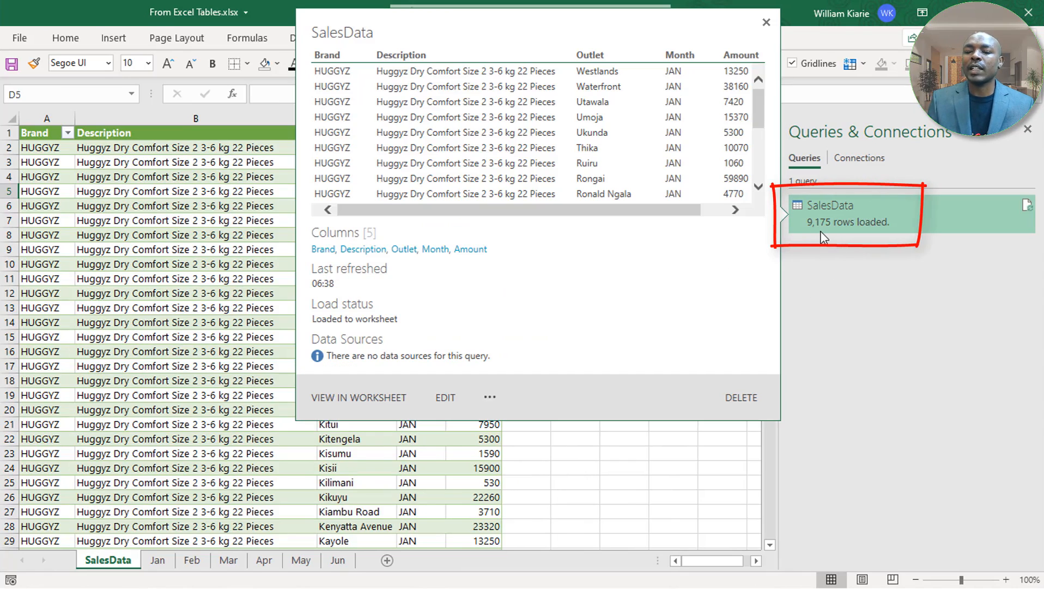
{"action": "left_click", "coordinate": [371, 510]}
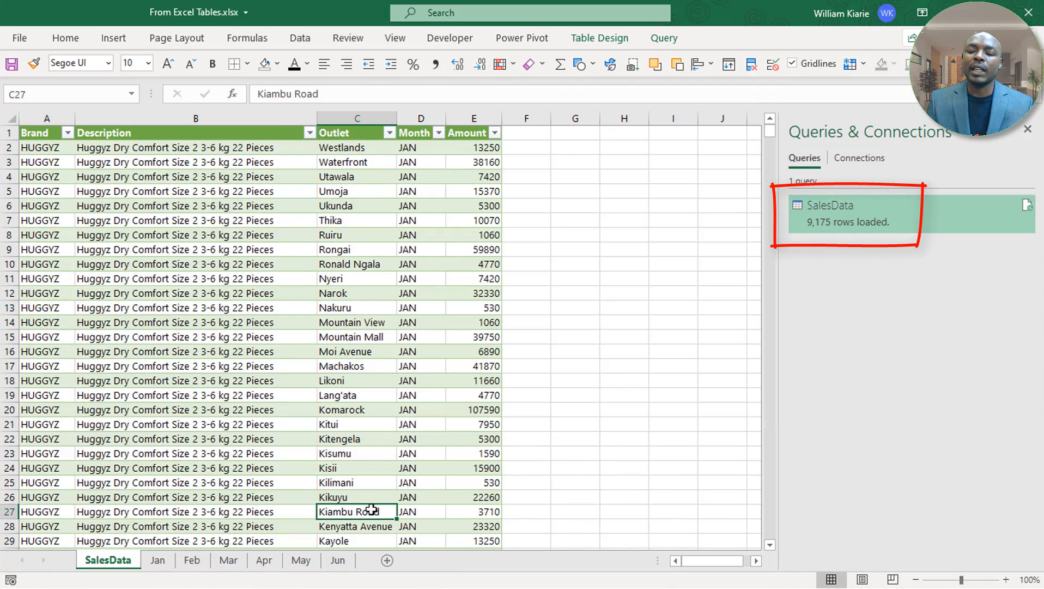
{"action": "left_click", "coordinate": [438, 133]}
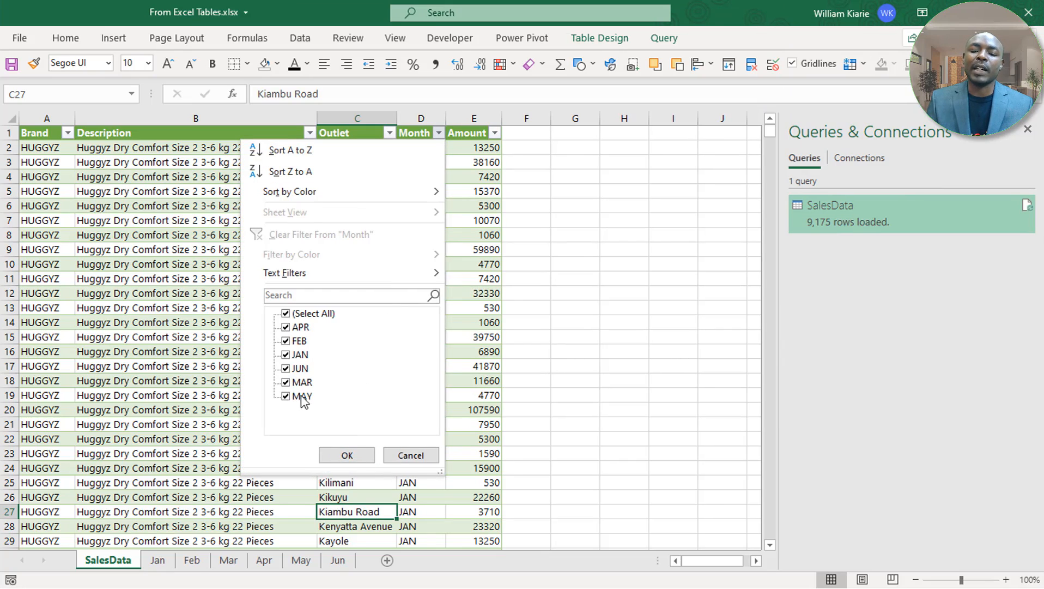
{"action": "left_click", "coordinate": [204, 377]}
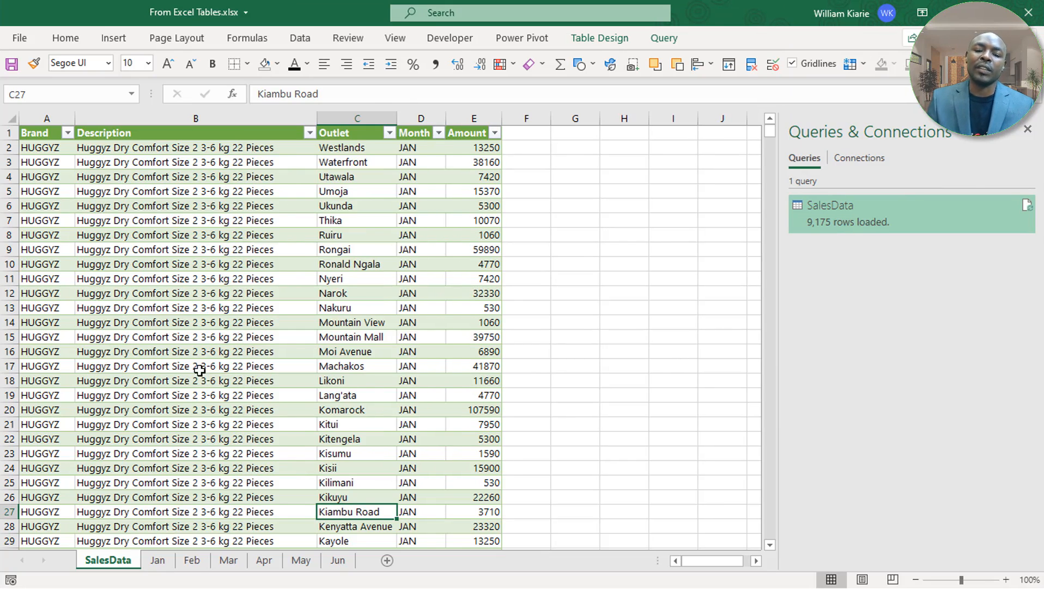
{"action": "left_click", "coordinate": [293, 338]}
{"action": "left_click", "coordinate": [307, 249]}
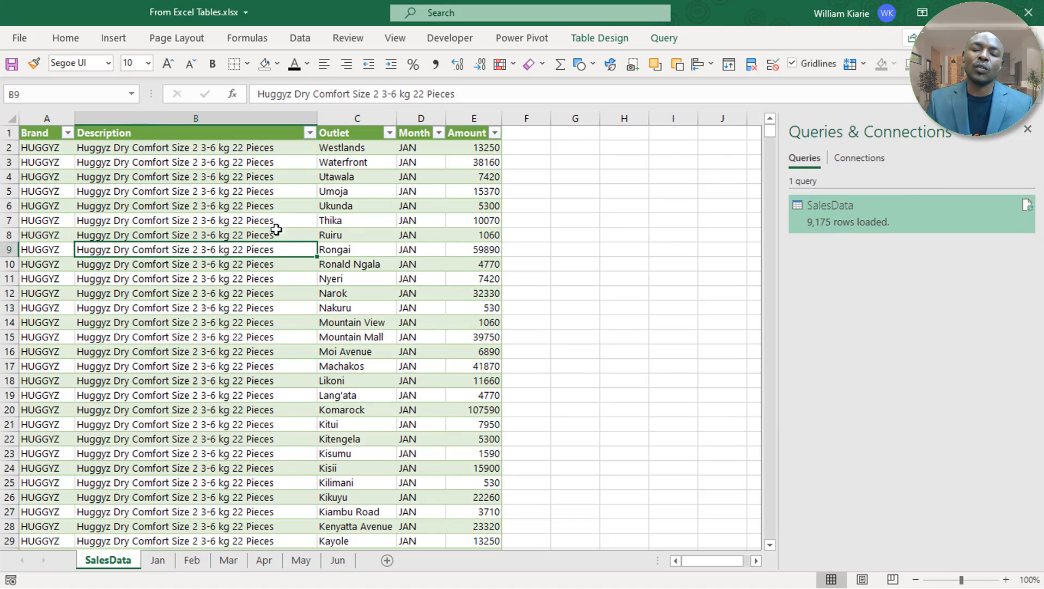
{"action": "left_click", "coordinate": [198, 163]}
- Create a PivotTable from the SalesData table on the existing SalesData worksheet at cell H5
{"action": "left_click", "coordinate": [412, 195]}
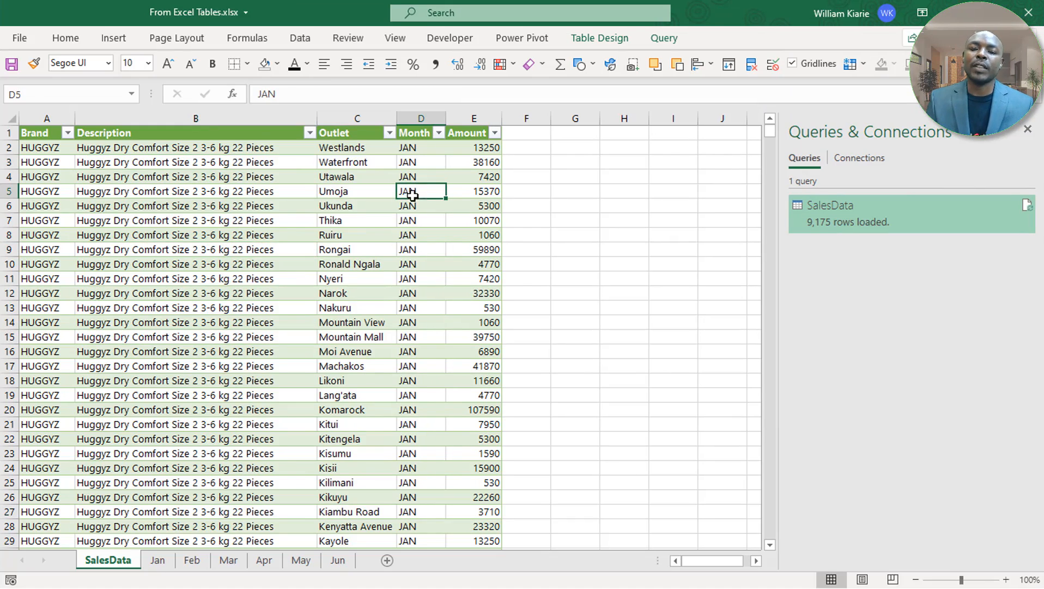
{"action": "left_click", "coordinate": [114, 38]}
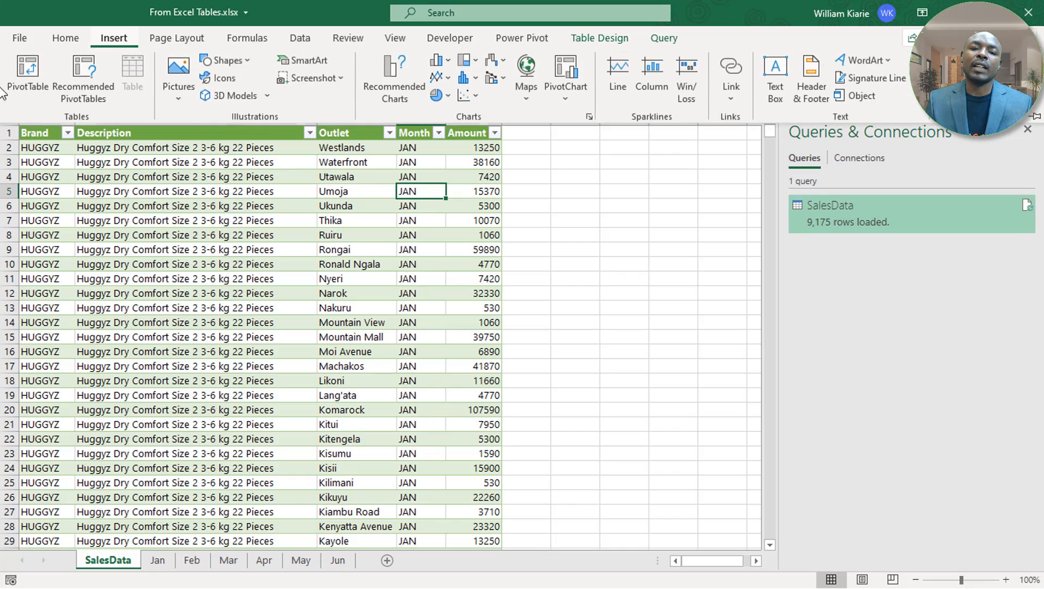
{"action": "left_click", "coordinate": [23, 76]}
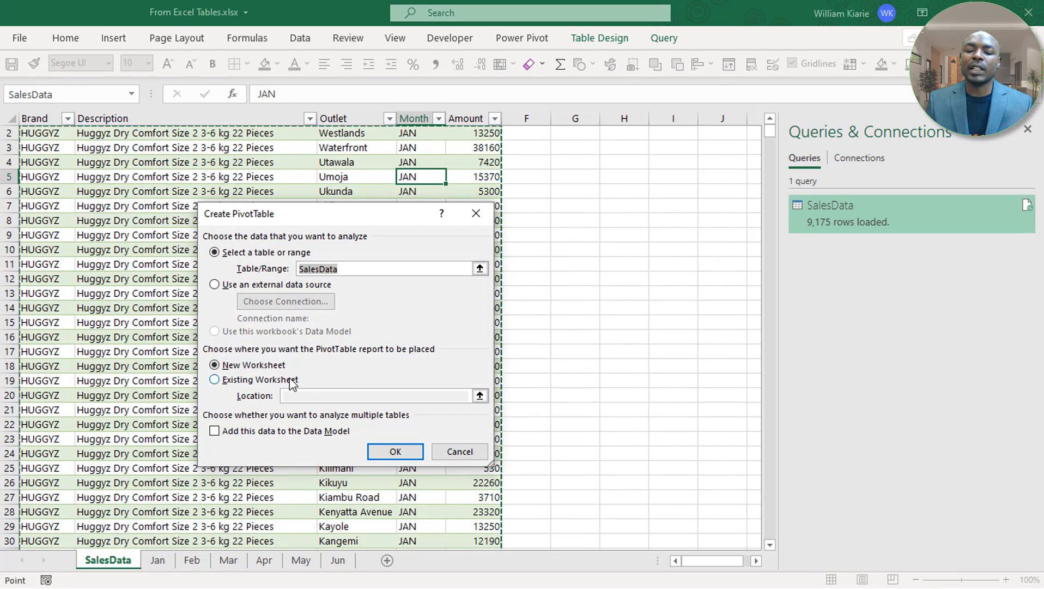
{"action": "left_click", "coordinate": [256, 380]}
{"action": "left_click", "coordinate": [305, 395]}
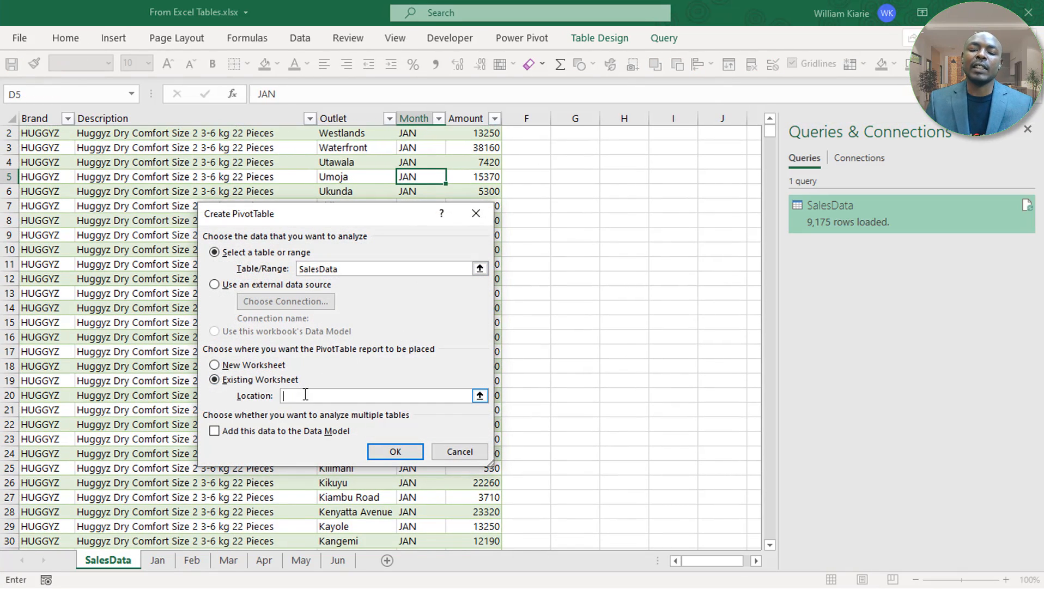
{"action": "left_click", "coordinate": [623, 172]}
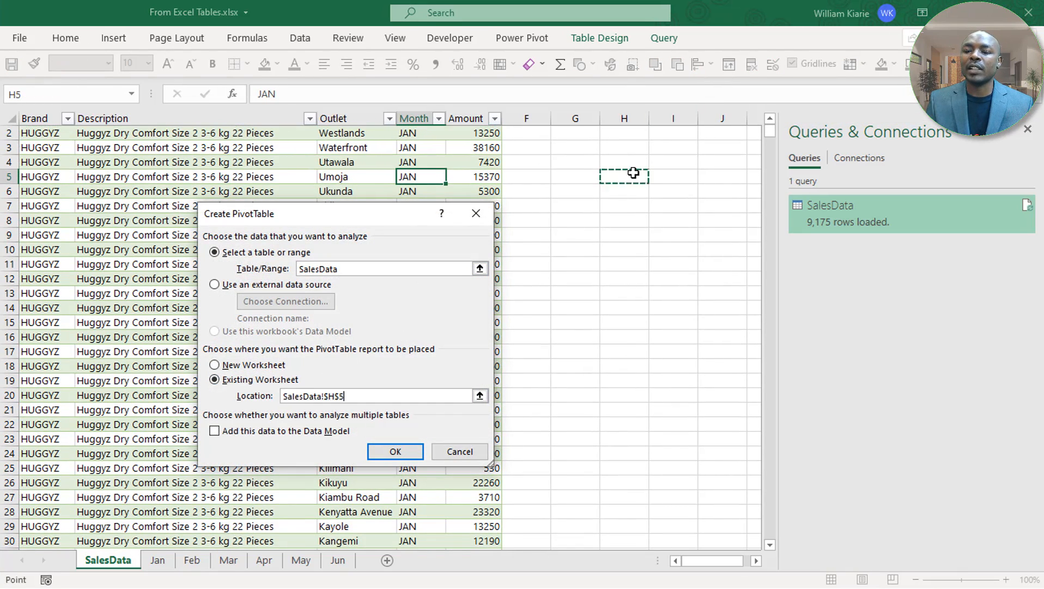
{"action": "left_click", "coordinate": [395, 454]}
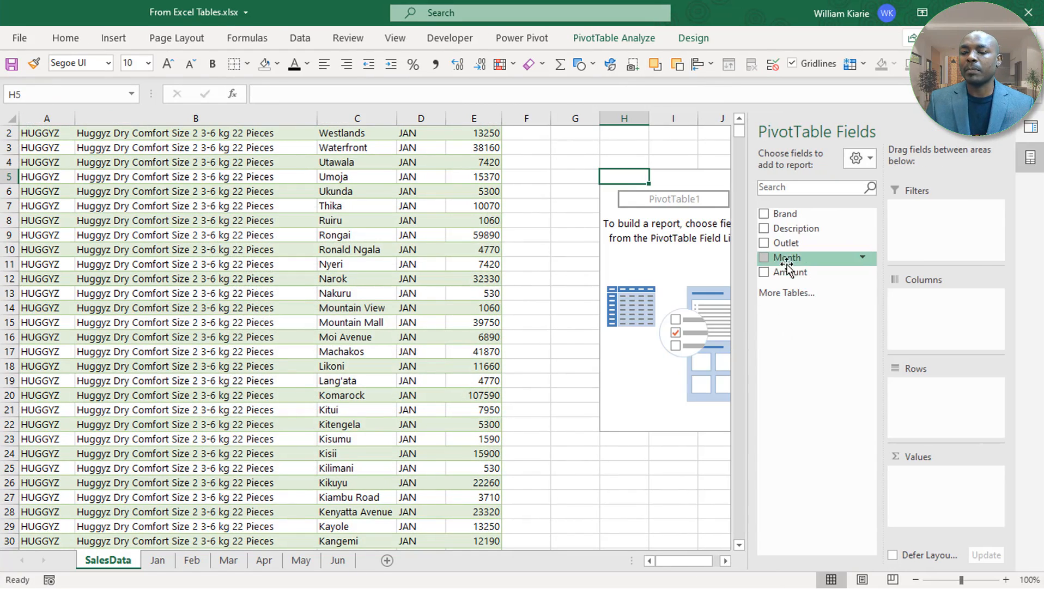
- Summarise the PivotTable with Month as rows and the sum of Amount as values
{"action": "left_click_drag", "start_coordinate": [787, 264], "coordinate": [913, 409]}
{"action": "left_click_drag", "start_coordinate": [827, 275], "coordinate": [939, 501]}
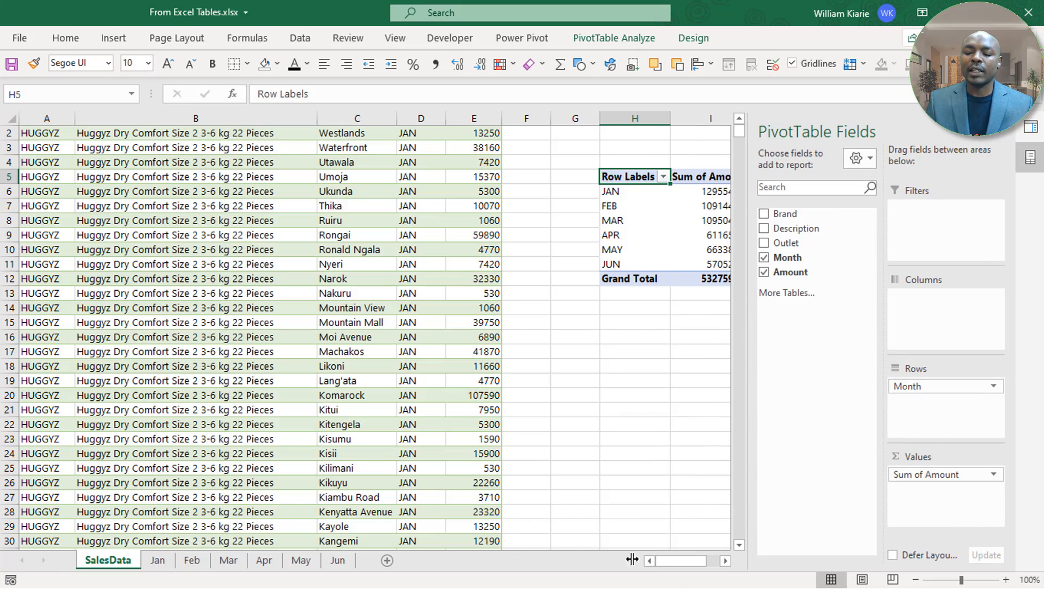
{"action": "left_click", "coordinate": [725, 561]}
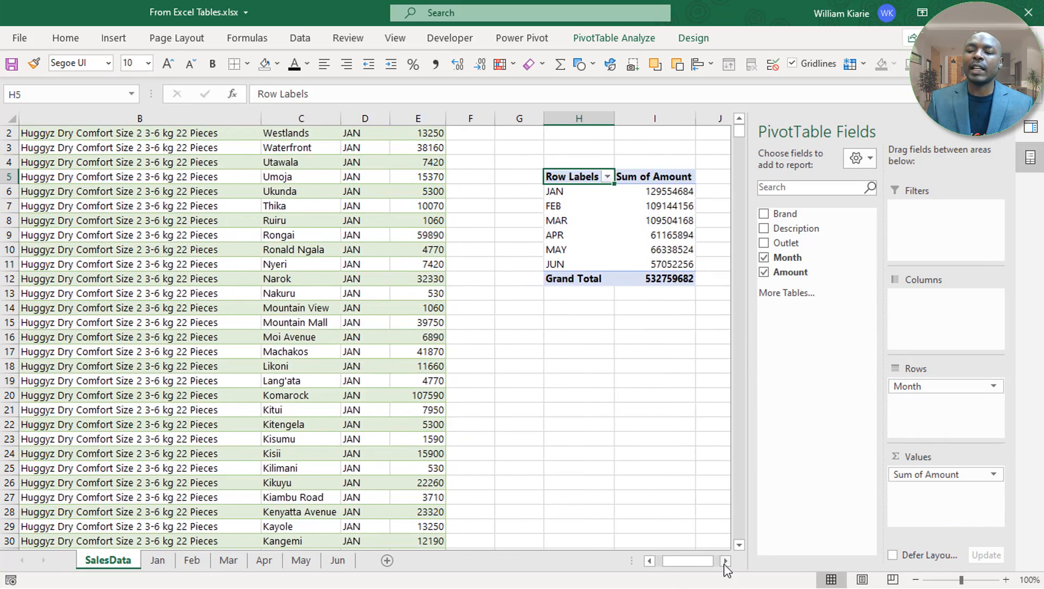
- Examine the PivotTable's Sum of Amount values for the months JAN to JUN on the SalesData worksheet
{"action": "left_click", "coordinate": [725, 562]}
{"action": "left_click", "coordinate": [725, 561]}
{"action": "left_click_drag", "start_coordinate": [340, 192], "coordinate": [346, 279]}
{"action": "left_click", "coordinate": [348, 486]}
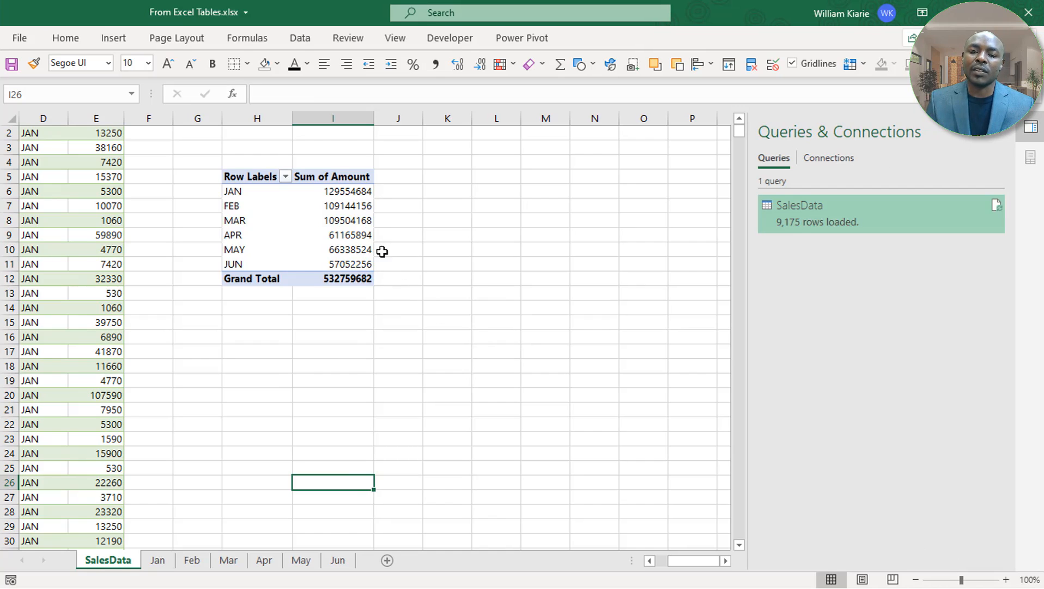
{"action": "left_click_drag", "start_coordinate": [358, 207], "coordinate": [352, 275]}
{"action": "left_click", "coordinate": [450, 299]}
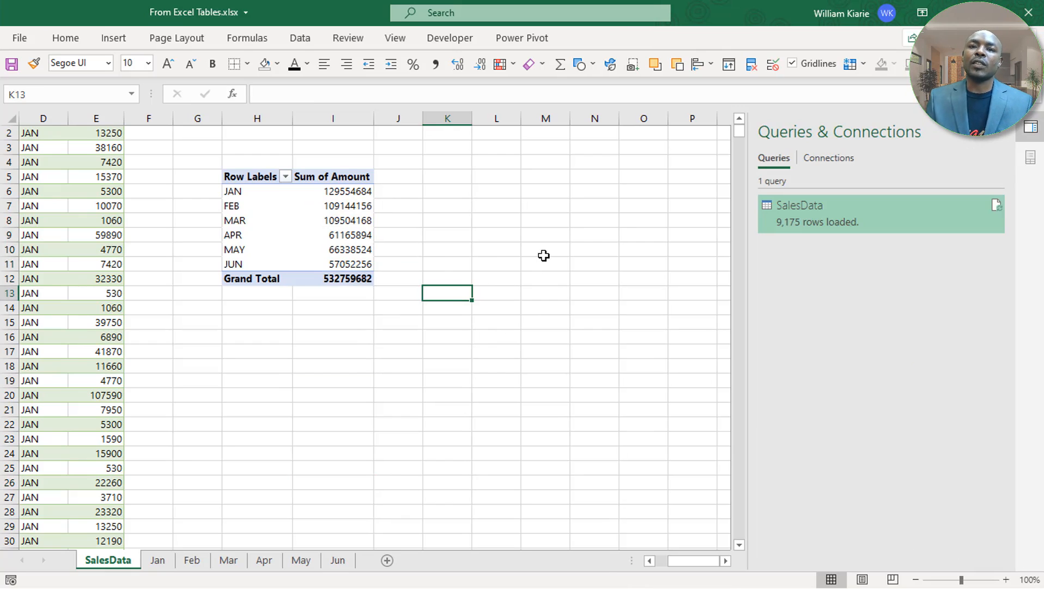
- Go back to the start of the SalesData table and look through the Jan, Feb and Mar source sheets
{"action": "key", "text": "ctrl+Home"}
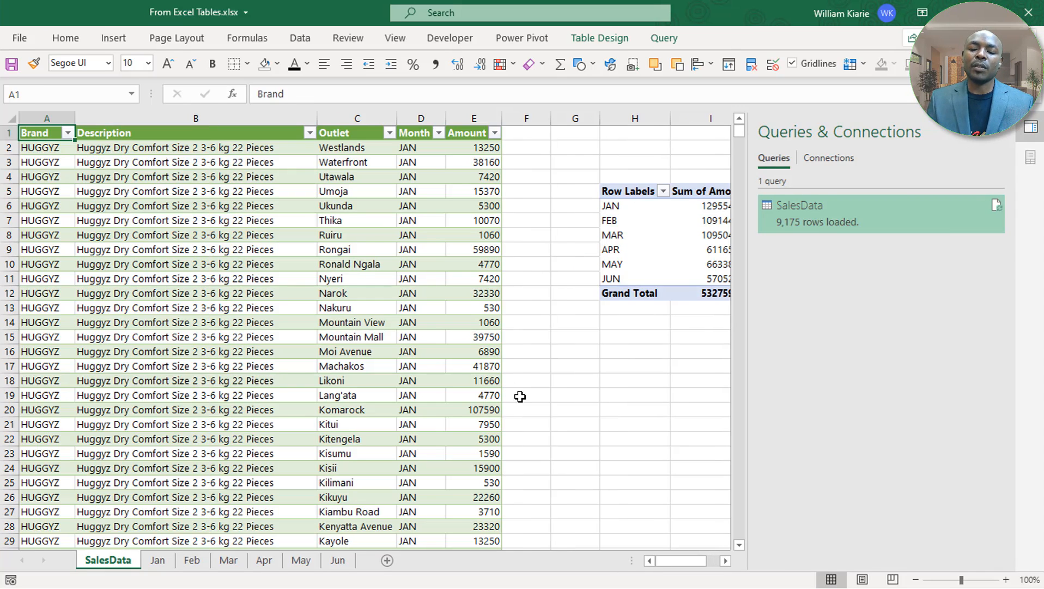
{"action": "left_click", "coordinate": [520, 396]}
{"action": "left_click", "coordinate": [159, 561]}
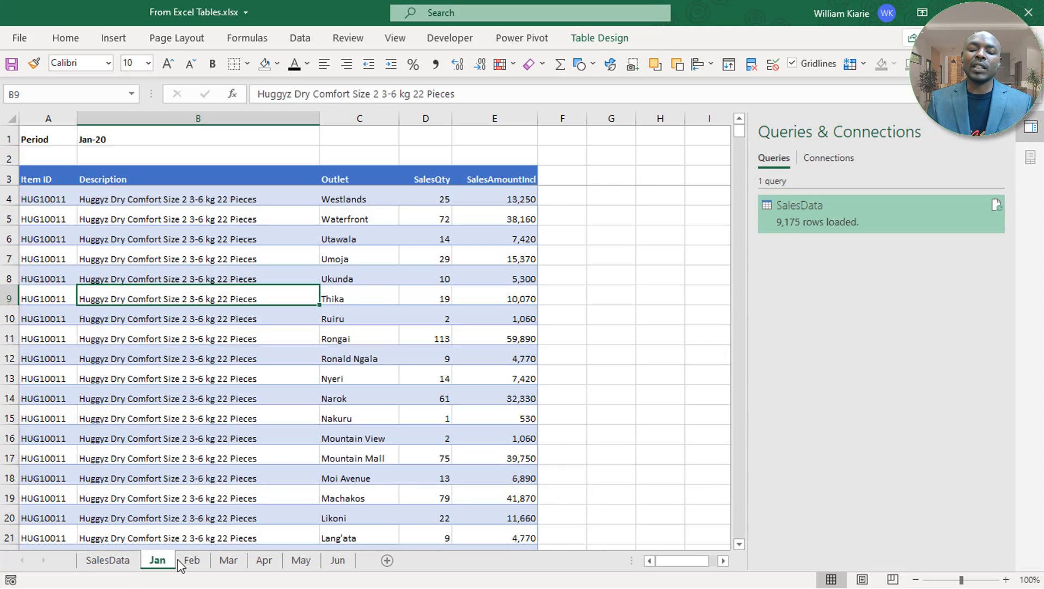
{"action": "left_click", "coordinate": [192, 561]}
{"action": "left_click", "coordinate": [228, 561]}
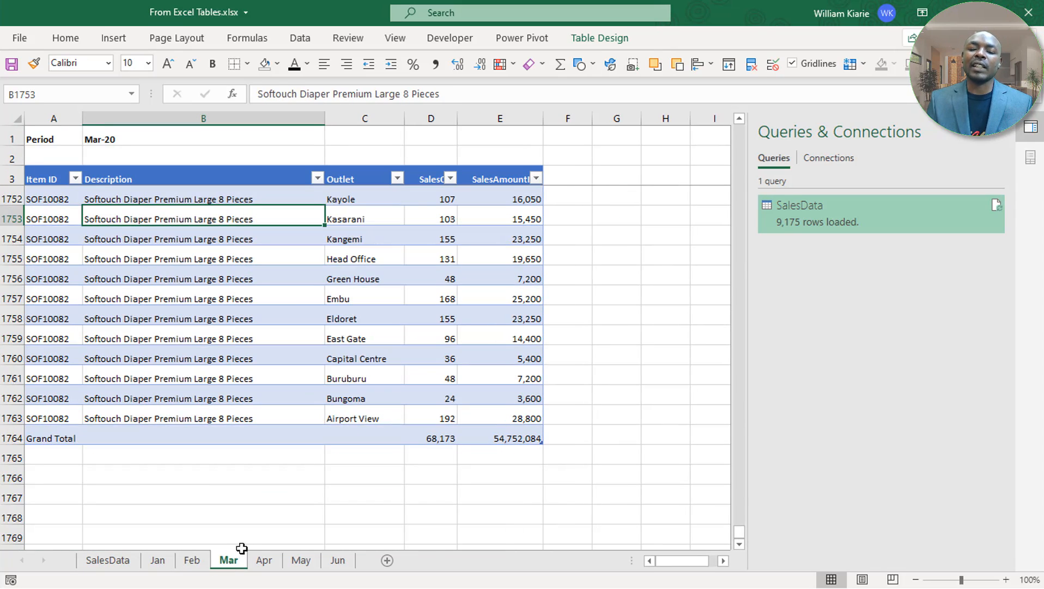
{"action": "left_click", "coordinate": [313, 472]}
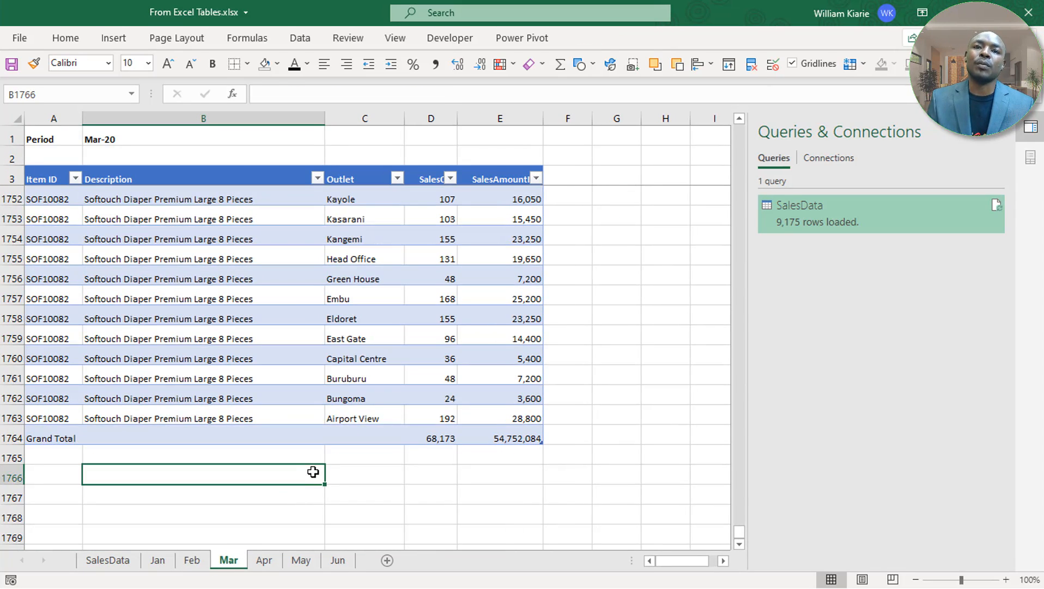
{"action": "left_click", "coordinate": [594, 395]}
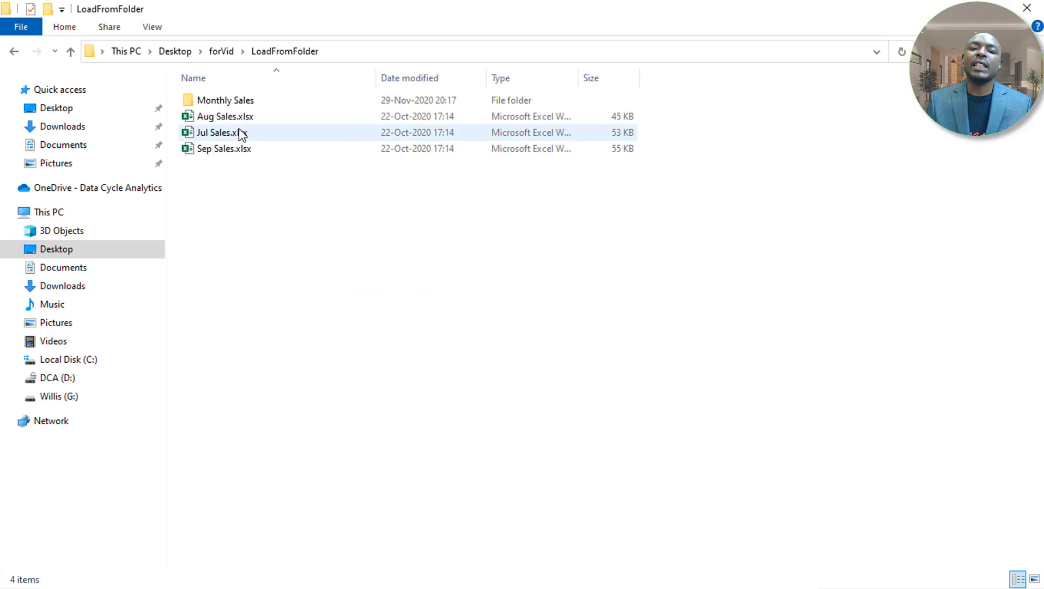
- In File Explorer, open the Monthly Sales folder inside LoadFromFolder and look over its monthly sales workbooks
{"action": "left_click", "coordinate": [247, 105]}
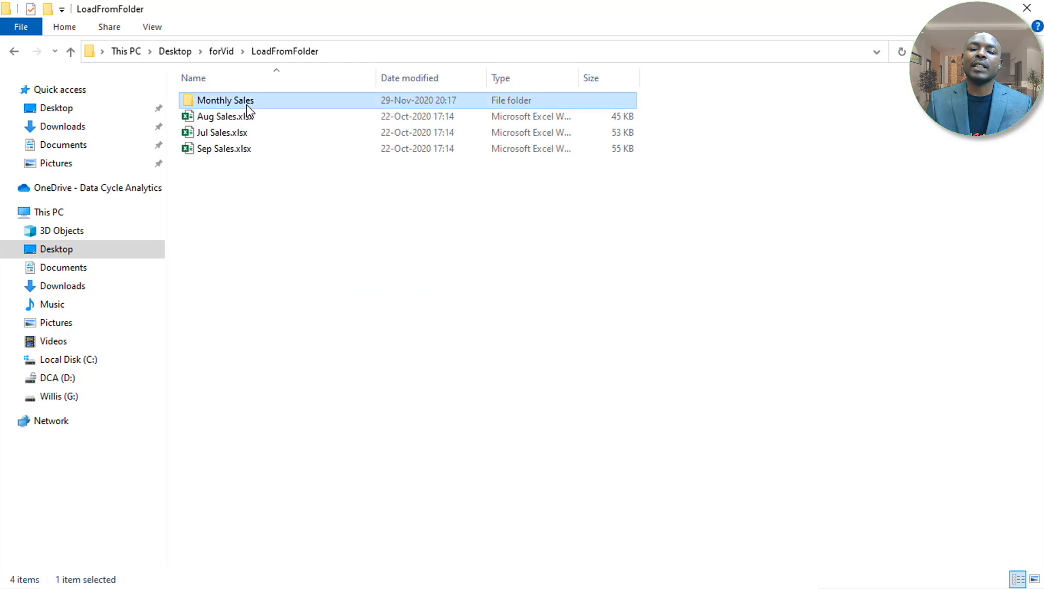
{"action": "double_click", "coordinate": [247, 104]}
{"action": "left_click", "coordinate": [244, 103]}
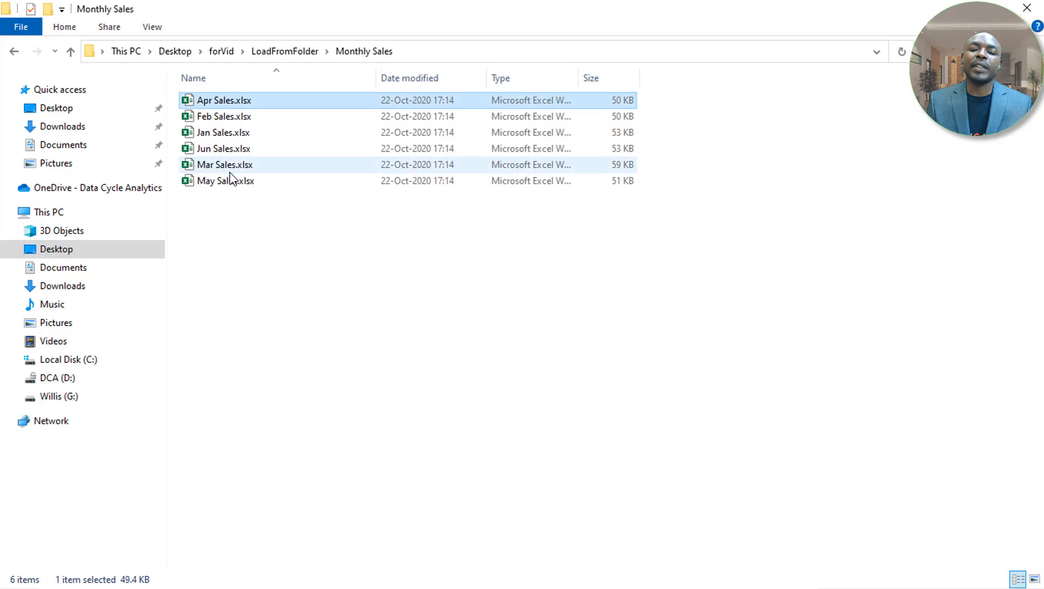
{"action": "left_click", "coordinate": [229, 151]}
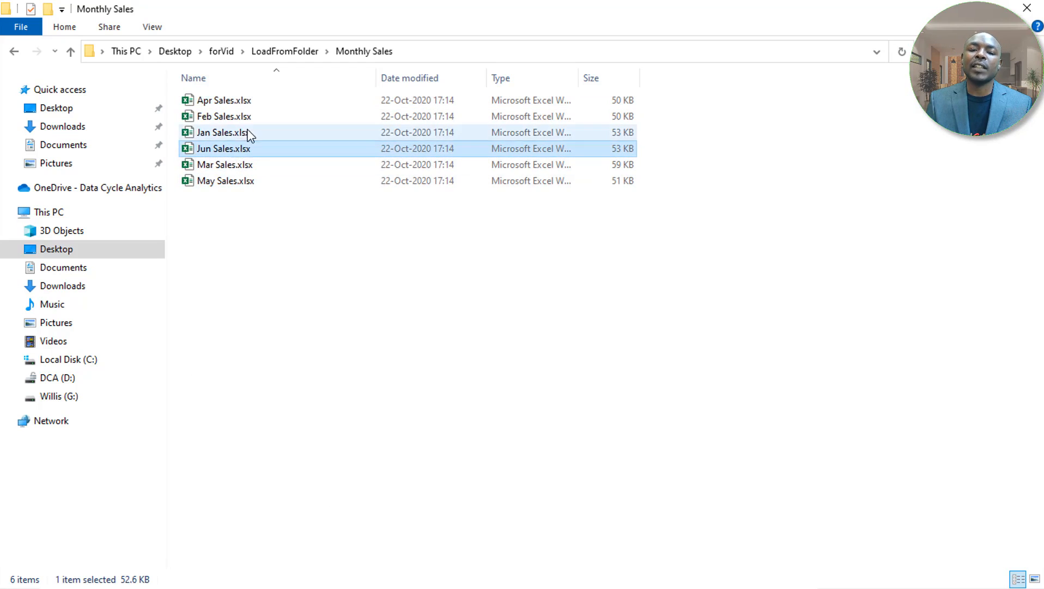
{"action": "double_click", "coordinate": [240, 116]}
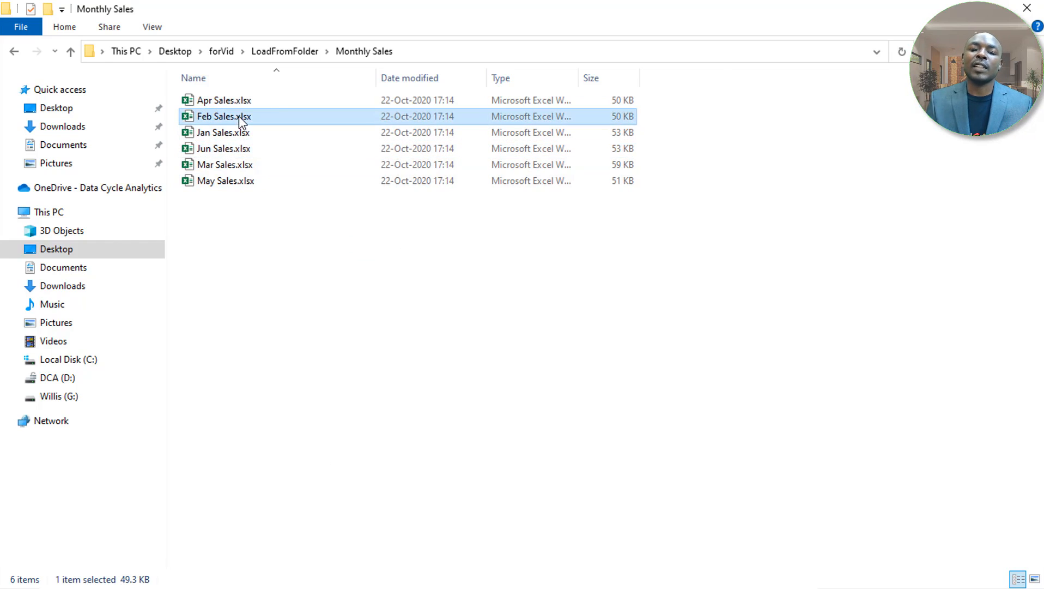
{"action": "left_click", "coordinate": [1031, 20]}
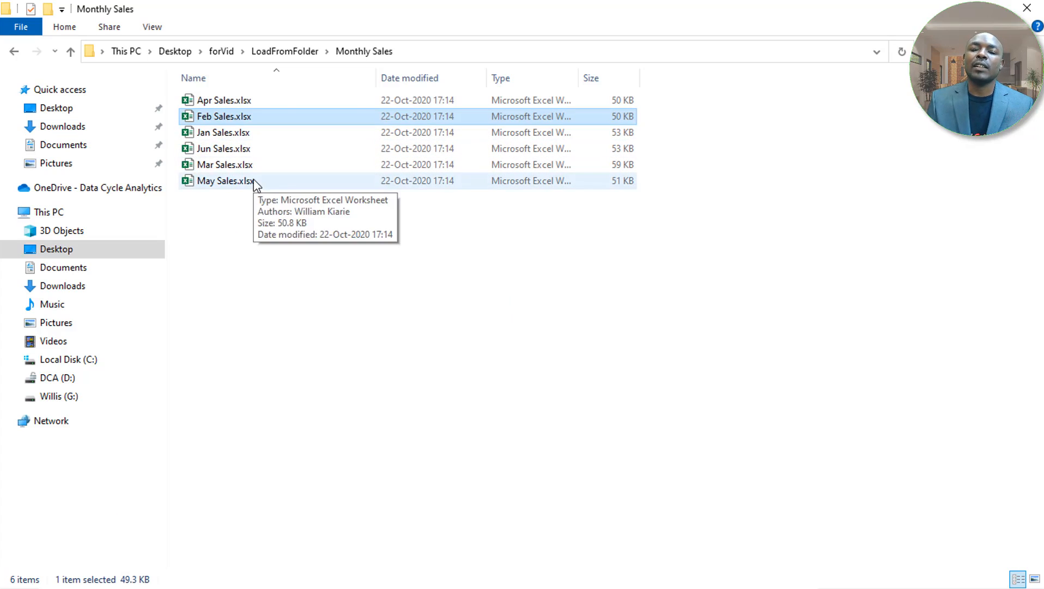
- Return to the LoadFromFolder folder and select the Aug, Jul and Sep Sales workbooks to point them out
{"action": "left_click", "coordinate": [286, 52]}
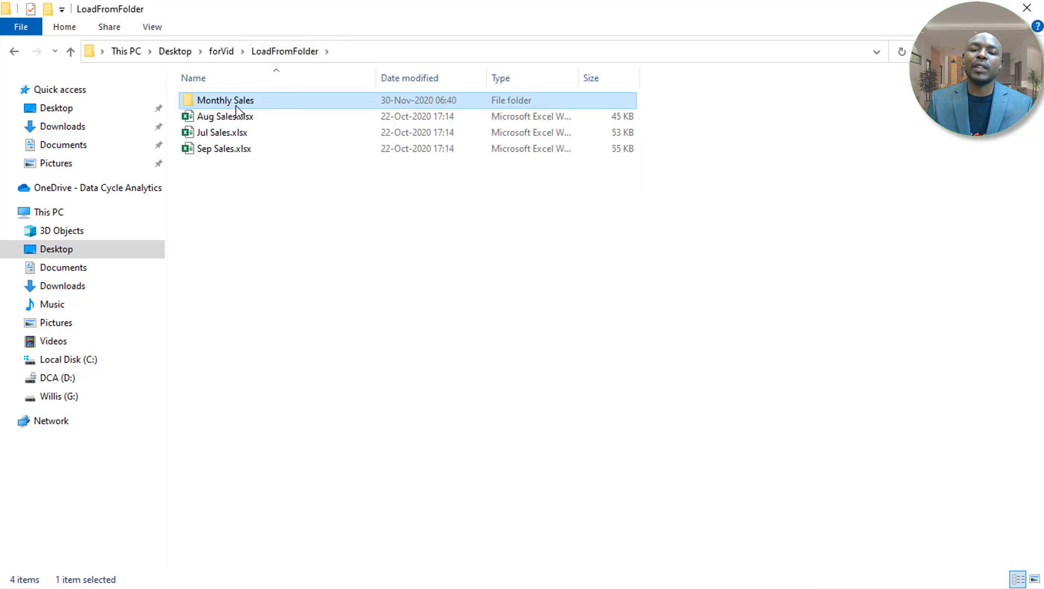
{"action": "left_click_drag", "start_coordinate": [250, 235], "coordinate": [220, 116]}
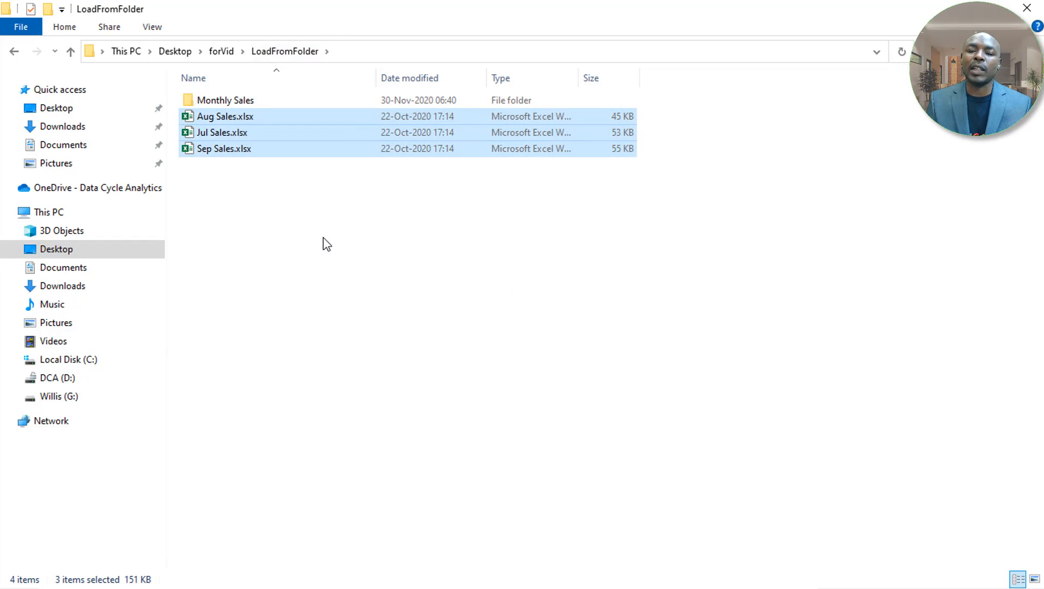
{"action": "left_click", "coordinate": [323, 239]}
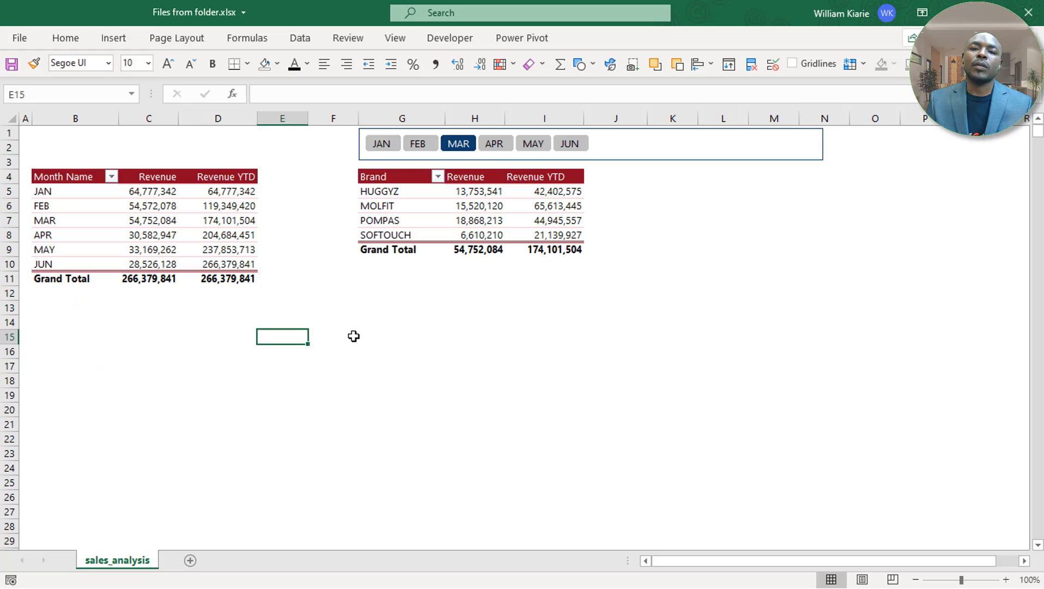
- Select all the workbooks in the Monthly Sales folder to point them out, and return to LoadFromFolder
{"action": "left_click", "coordinate": [353, 336]}
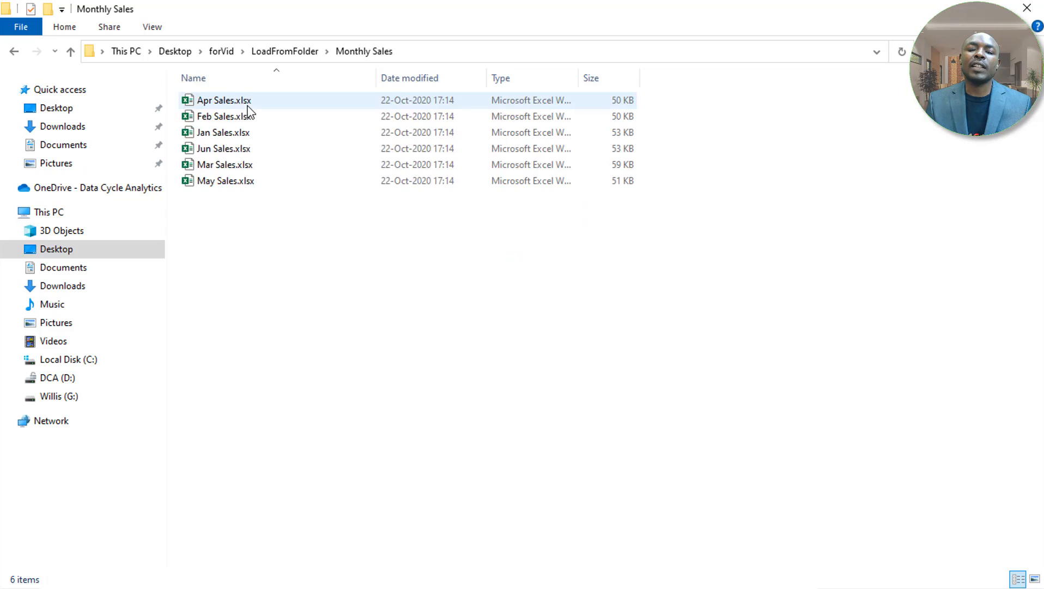
{"action": "left_click_drag", "start_coordinate": [282, 226], "coordinate": [210, 93]}
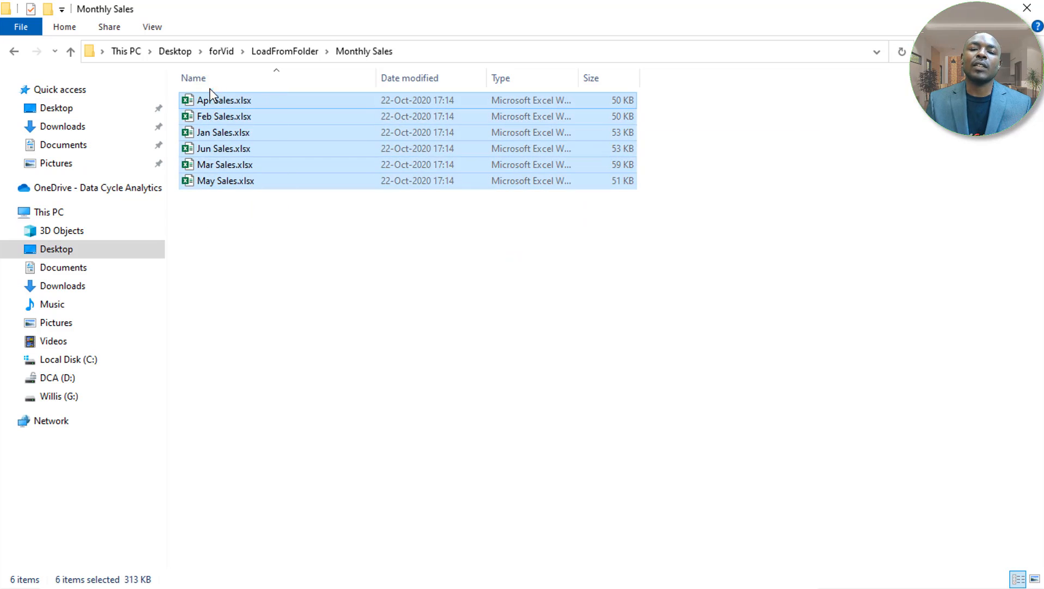
{"action": "left_click", "coordinate": [279, 51]}
{"action": "left_click", "coordinate": [314, 269]}
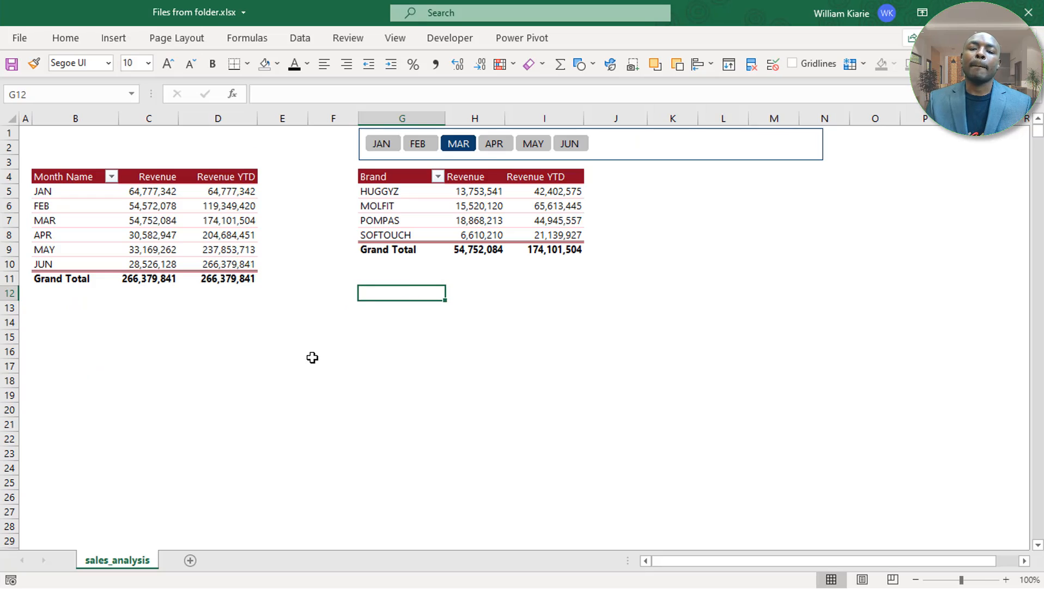
{"action": "left_click", "coordinate": [313, 357]}
{"action": "left_click", "coordinate": [349, 410]}
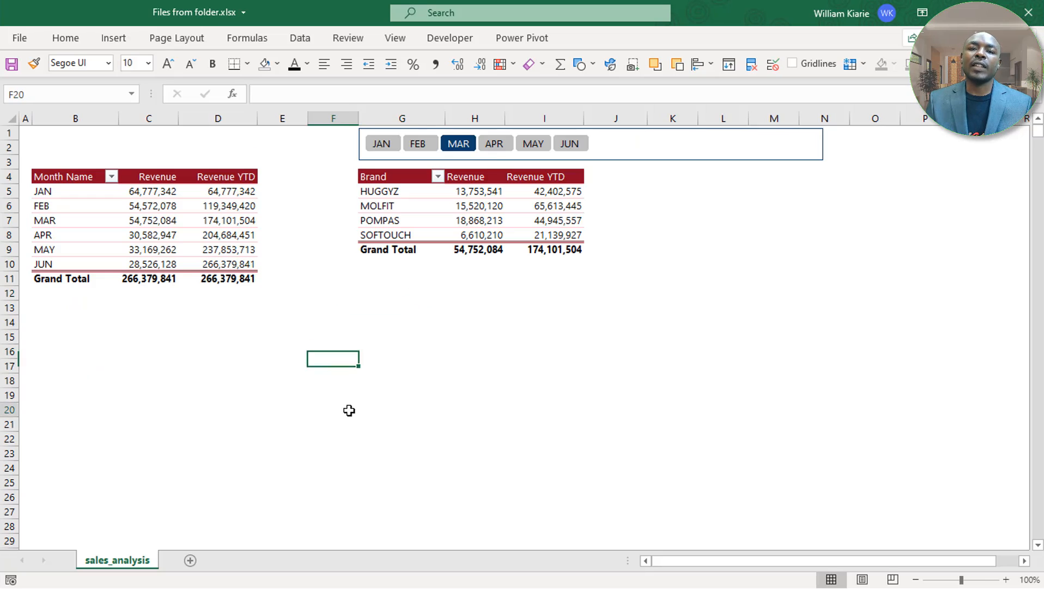
{"action": "left_click", "coordinate": [316, 335]}
{"action": "left_click", "coordinate": [322, 404]}
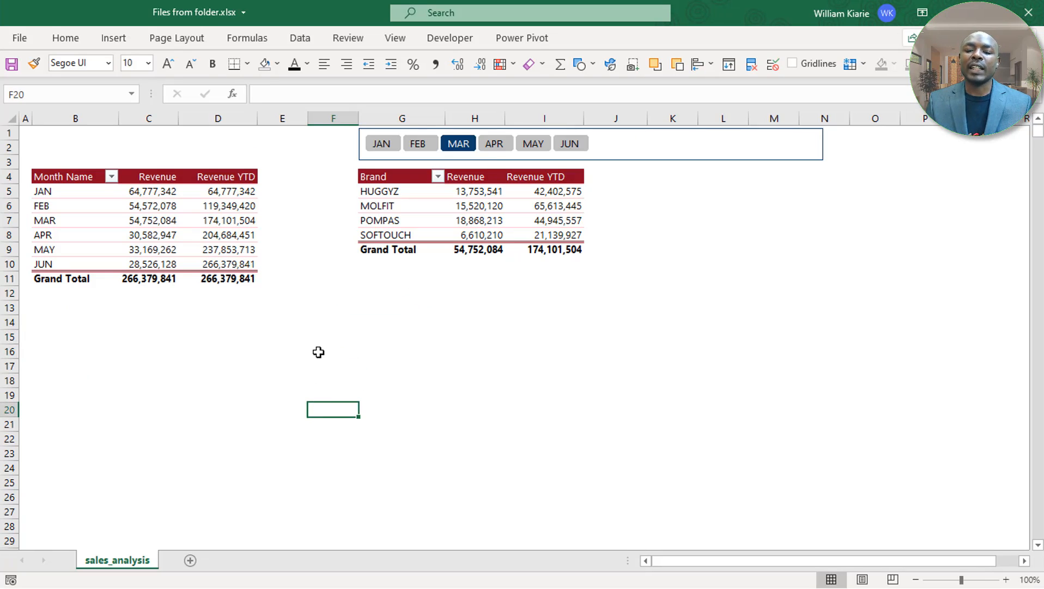
{"action": "left_click", "coordinate": [318, 351]}
{"action": "left_click", "coordinate": [484, 367]}
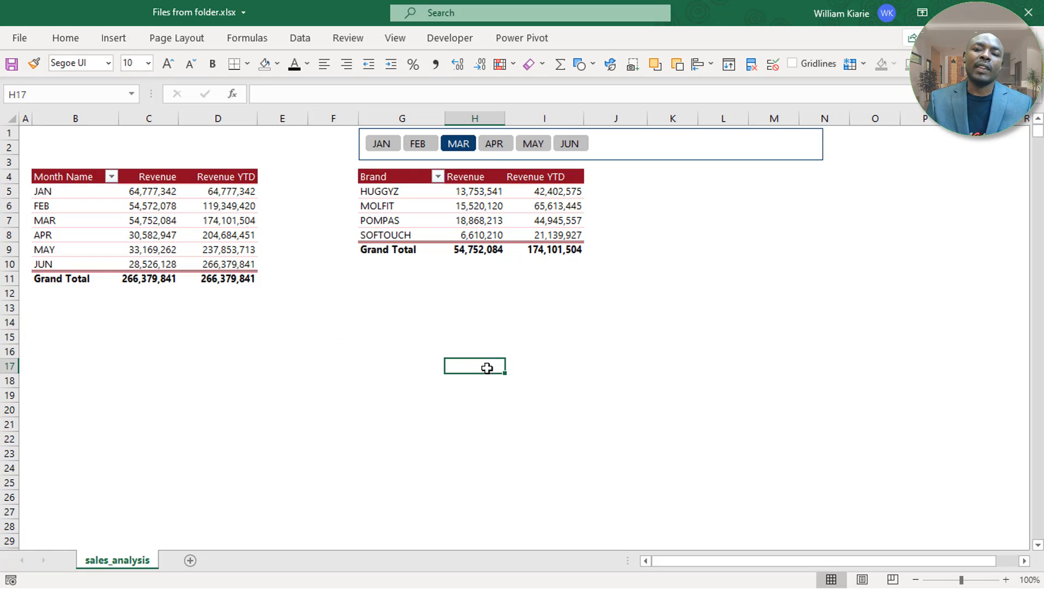
- Open the Power Pivot data model window for the Files from folder workbook
{"action": "left_click", "coordinate": [534, 40]}
{"action": "double_click", "coordinate": [535, 44]}
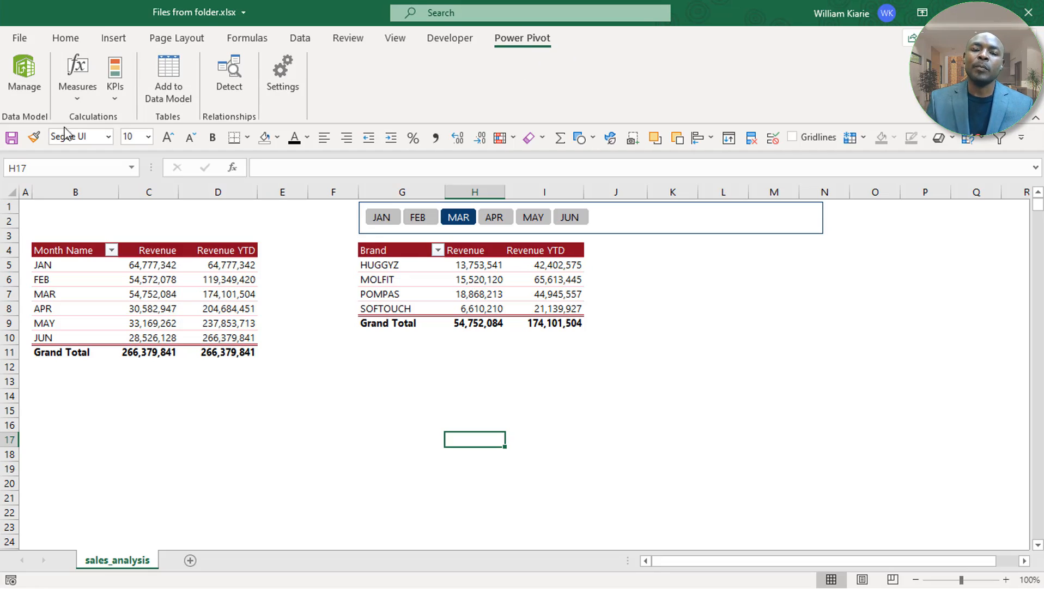
{"action": "left_click", "coordinate": [29, 85]}
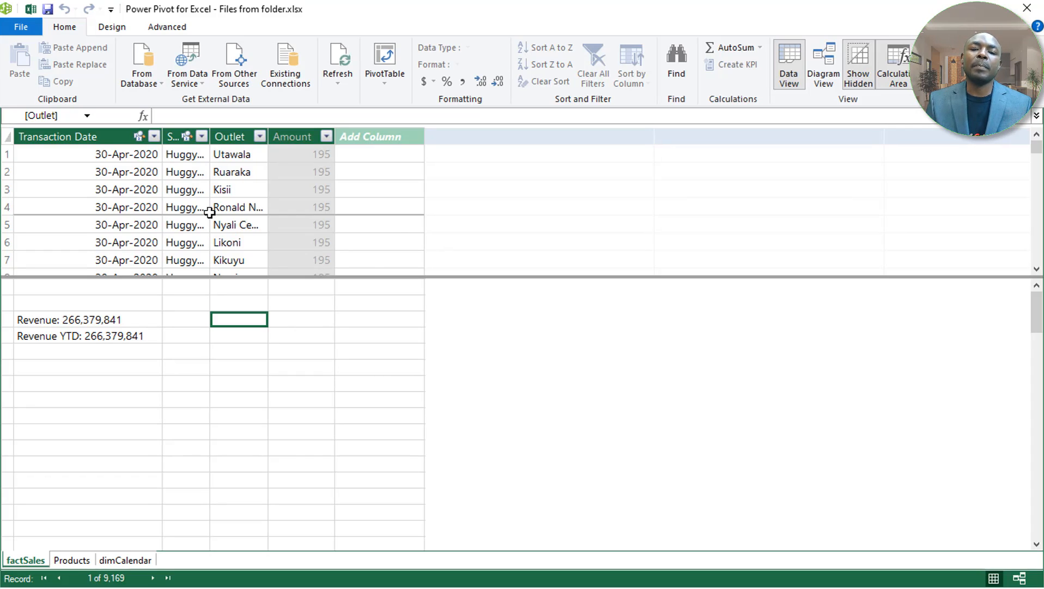
- Examine the factSales table's measures and check which dates its Transaction Date filter offers
{"action": "left_click", "coordinate": [262, 361]}
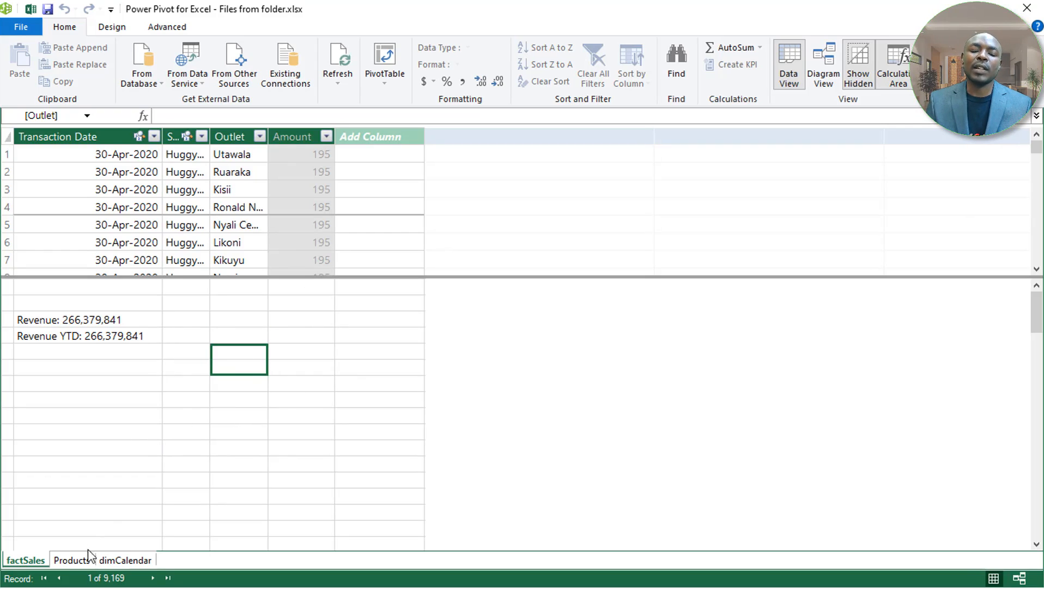
{"action": "left_click", "coordinate": [146, 562]}
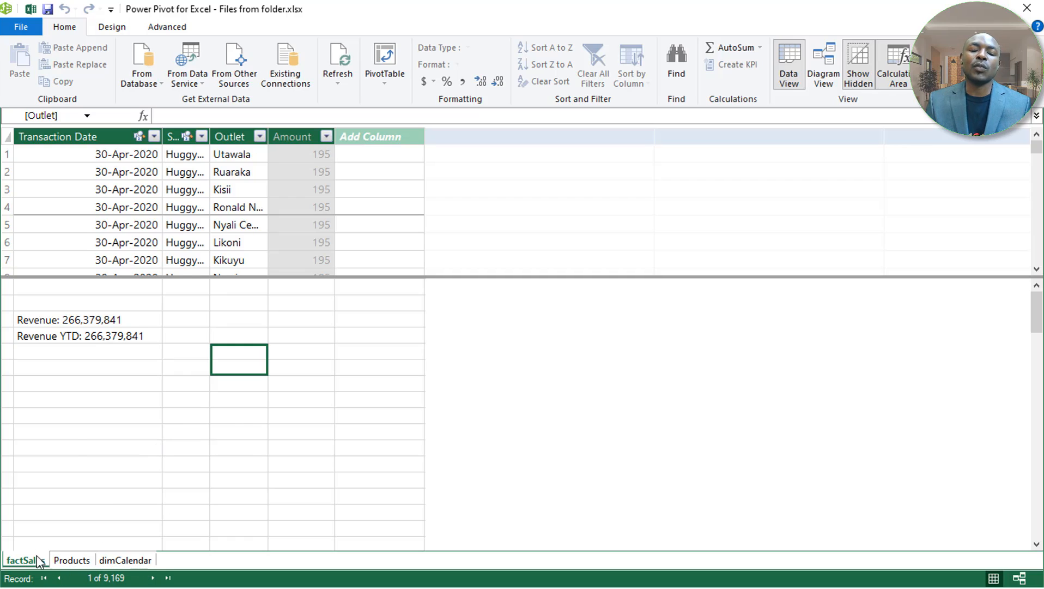
{"action": "left_click", "coordinate": [81, 448]}
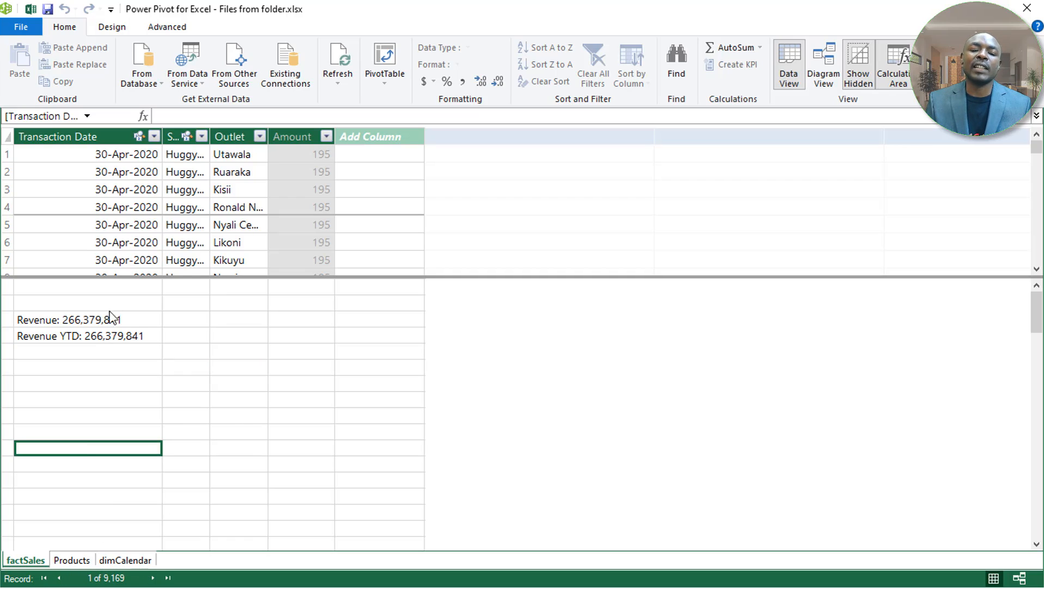
{"action": "left_click", "coordinate": [164, 205]}
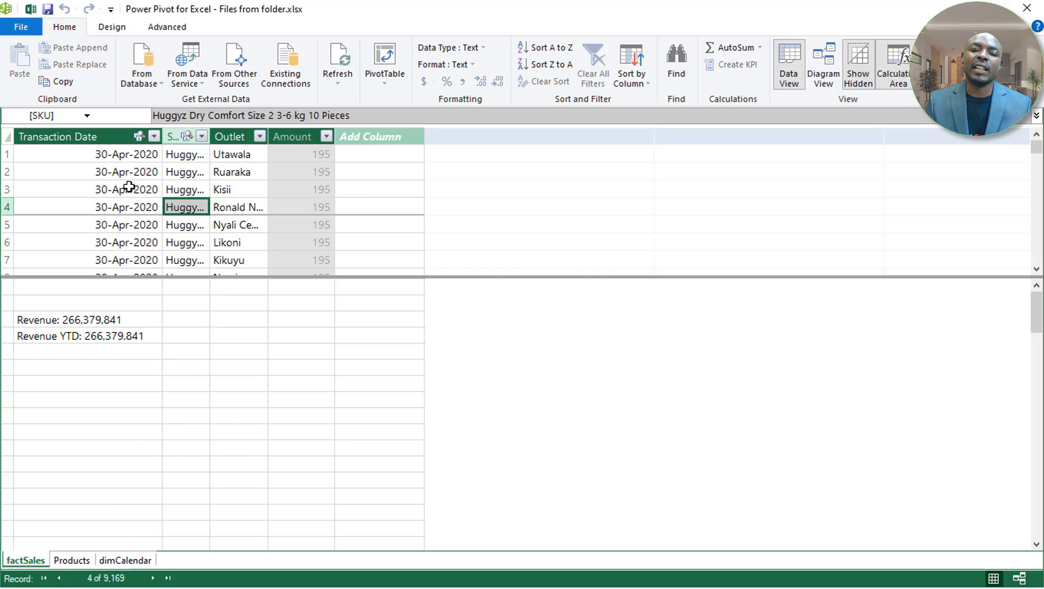
{"action": "left_click", "coordinate": [145, 187]}
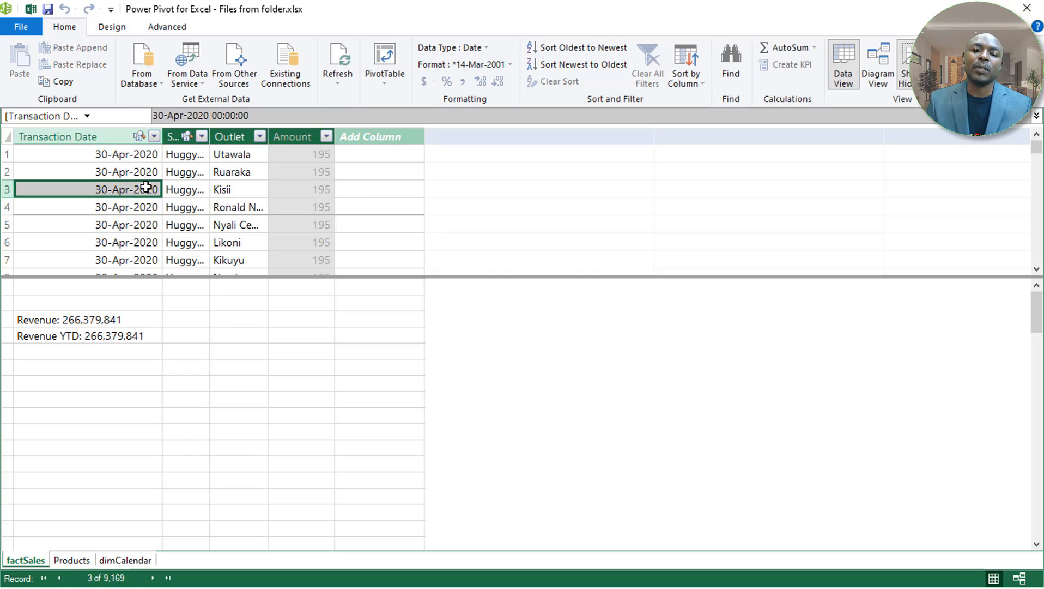
{"action": "left_click", "coordinate": [155, 136]}
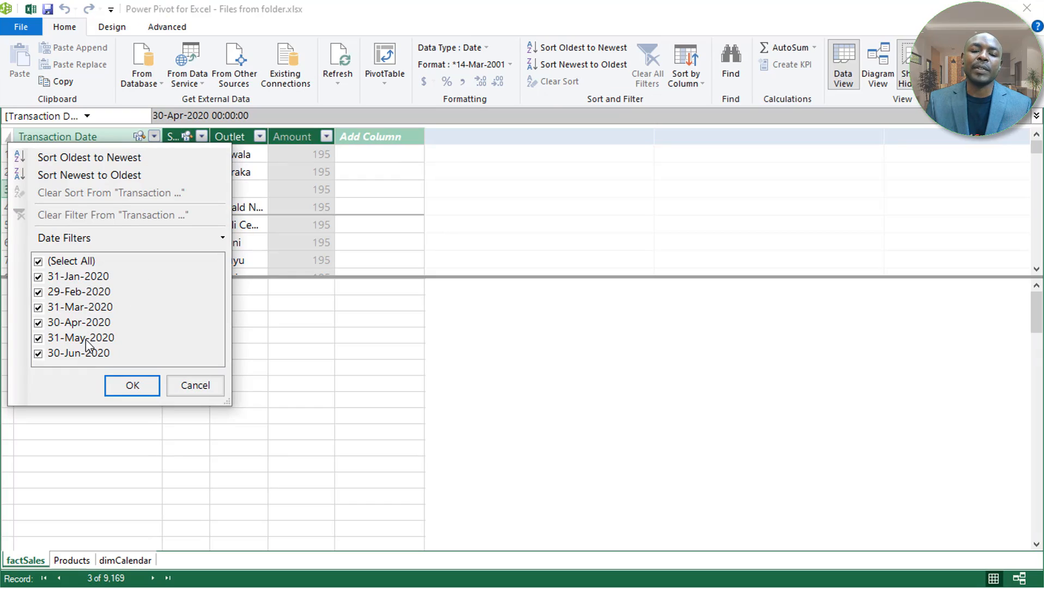
{"action": "left_click", "coordinate": [278, 319]}
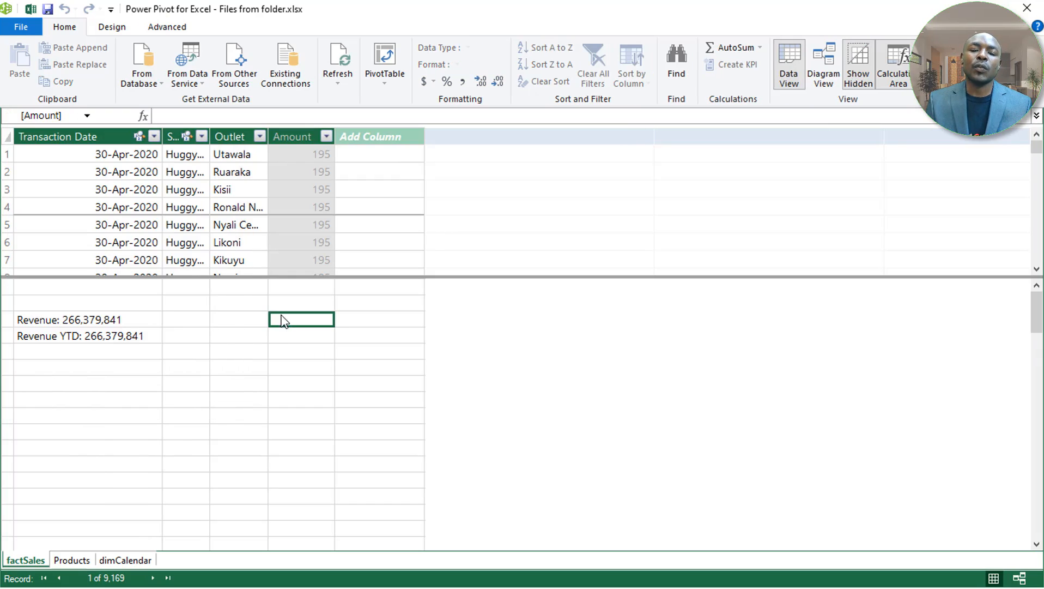
- Inspect individual entries in the Transaction Date and SKU columns of the factSales table
{"action": "left_click", "coordinate": [148, 241]}
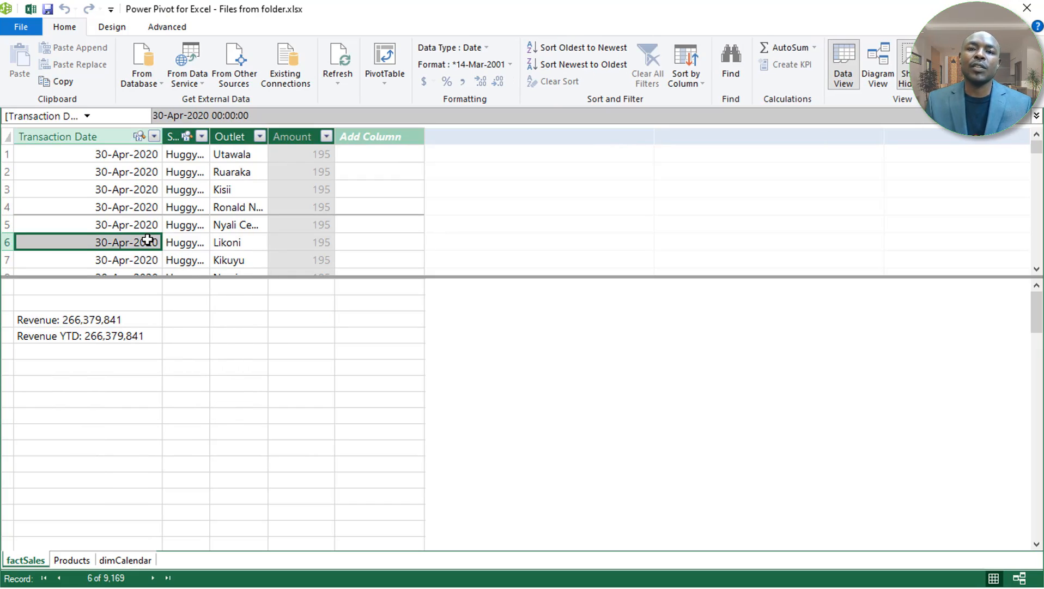
{"action": "left_click", "coordinate": [166, 189]}
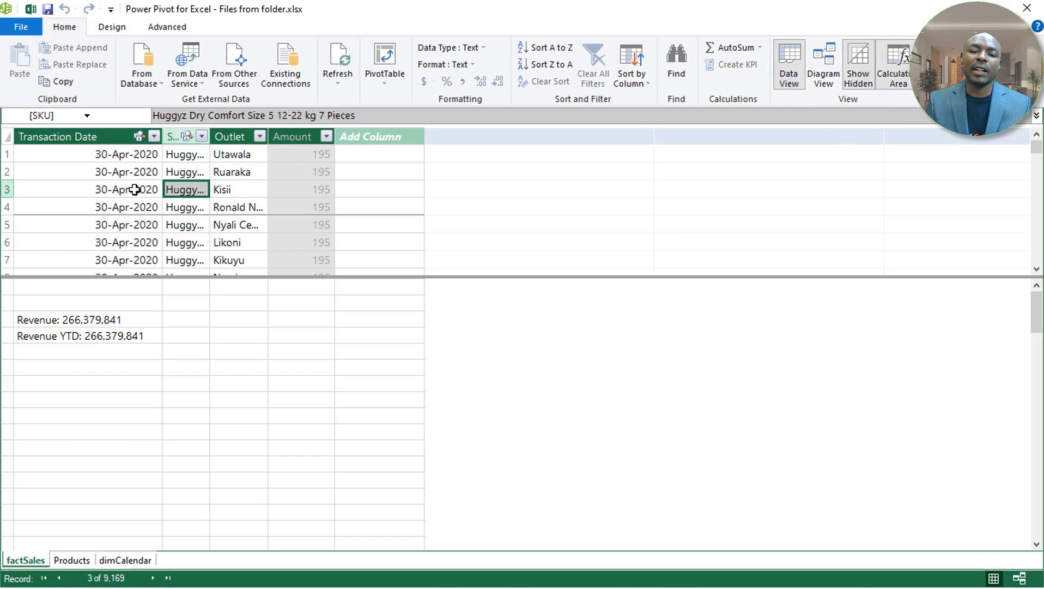
{"action": "left_click", "coordinate": [150, 189]}
{"action": "left_click", "coordinate": [180, 189]}
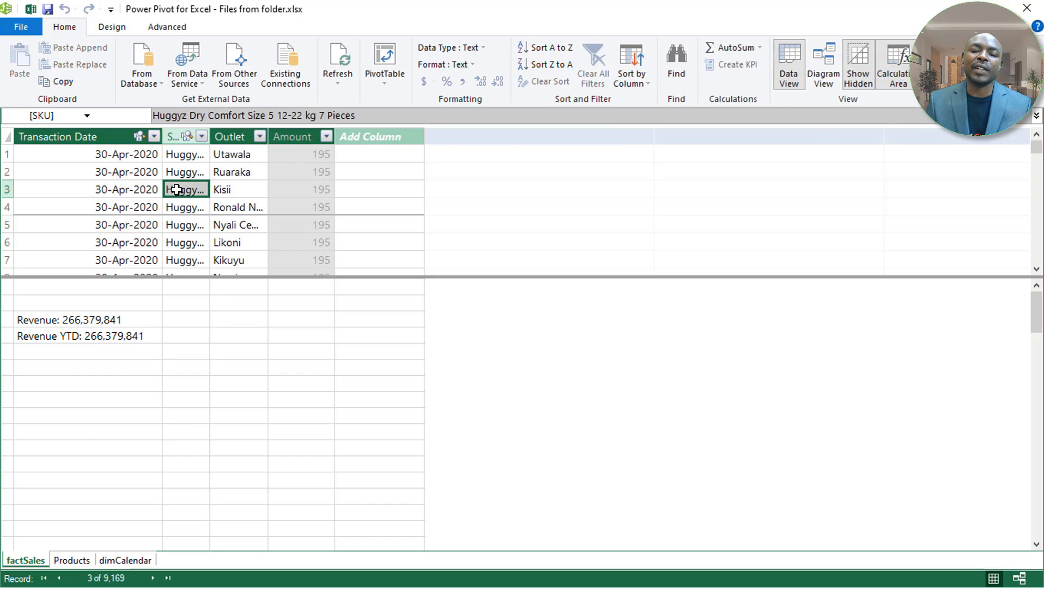
{"action": "left_click", "coordinate": [137, 207]}
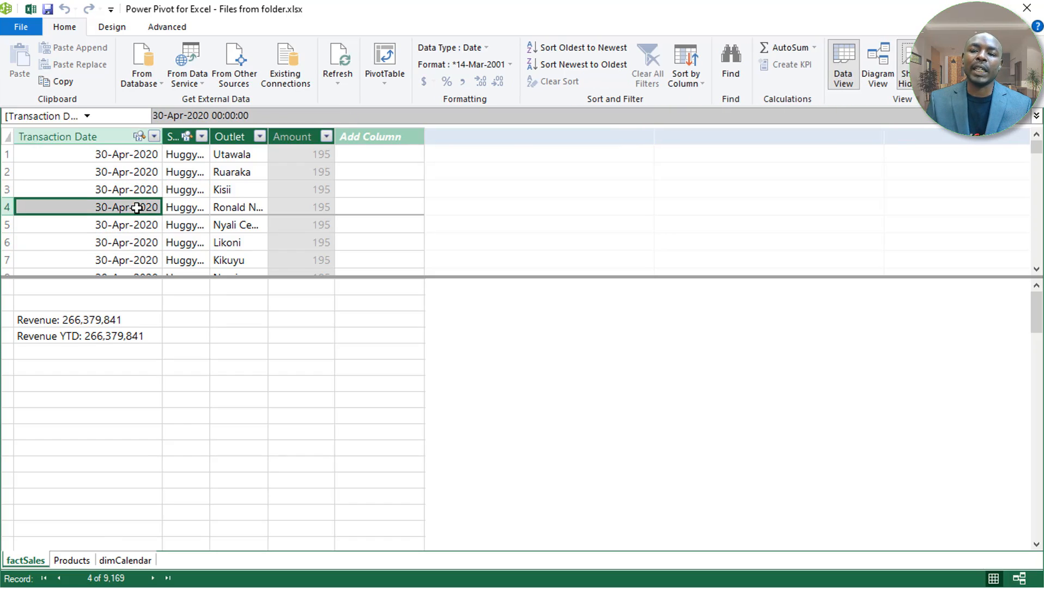
- Show the Products table and widen its SKU column so the product descriptions are easier to read
{"action": "left_click", "coordinate": [81, 560]}
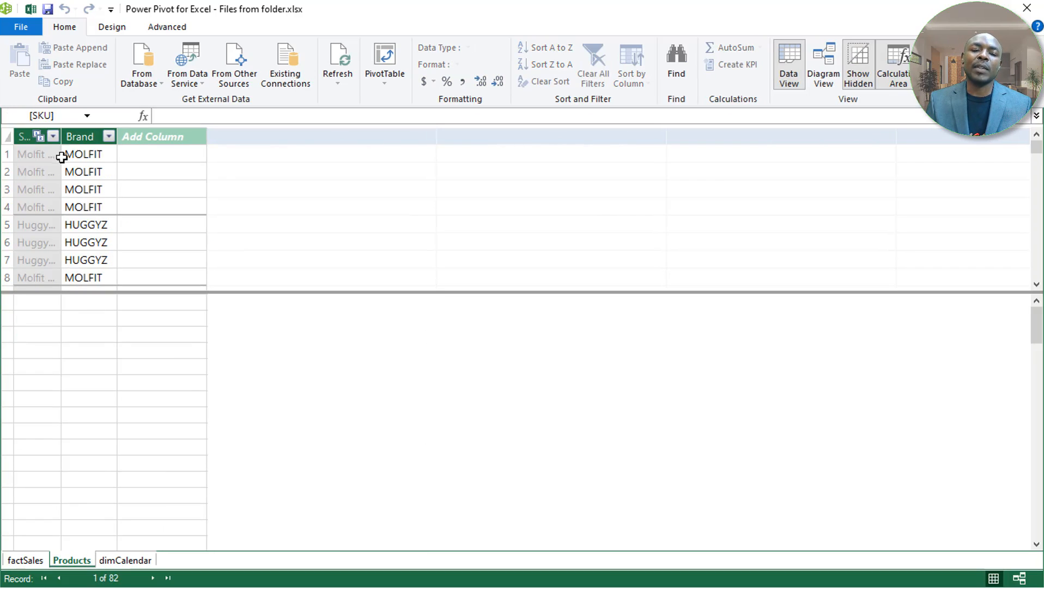
{"action": "left_click_drag", "start_coordinate": [61, 144], "coordinate": [205, 150]}
{"action": "left_click", "coordinate": [212, 189]}
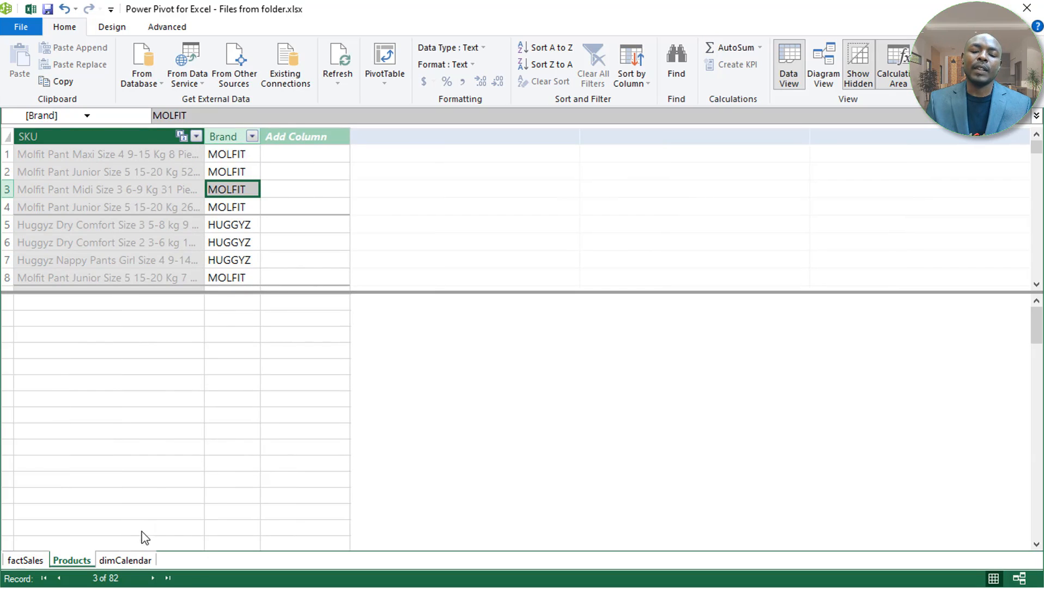
- Examine the date, year and month name columns of the dimCalendar table
{"action": "left_click", "coordinate": [129, 558]}
{"action": "left_click", "coordinate": [259, 254]}
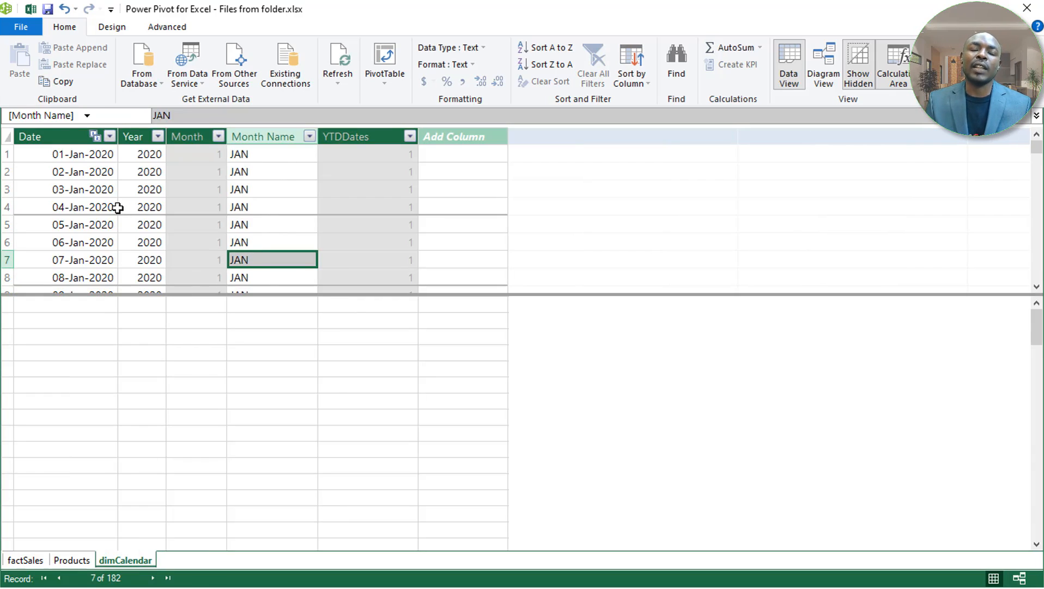
{"action": "left_click", "coordinate": [143, 191]}
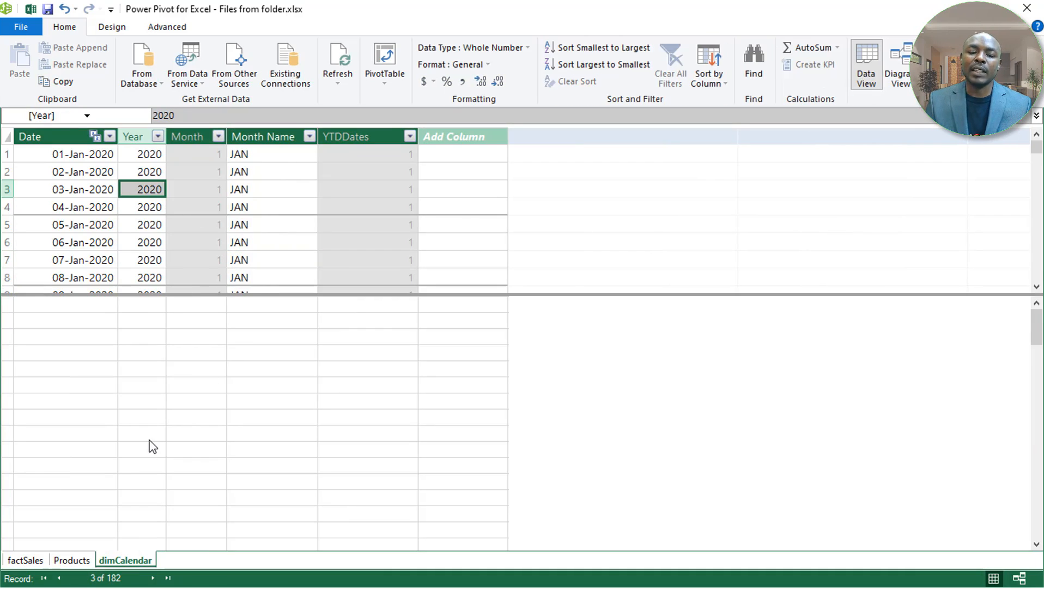
{"action": "left_click", "coordinate": [221, 423]}
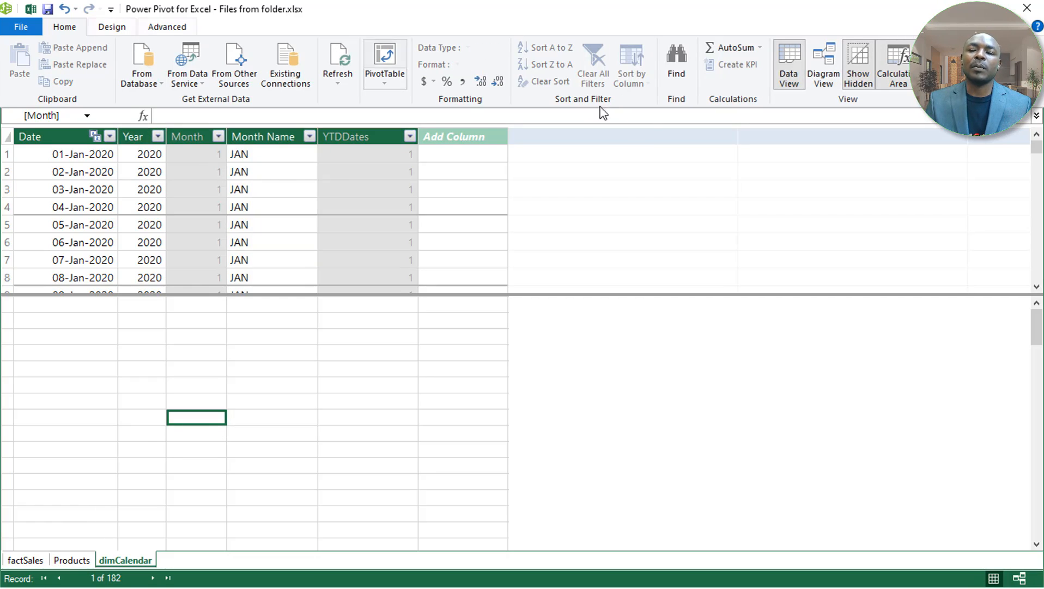
- Examine the relationships between Products, dimCalendar and factSales in the model diagram, and return to the data view
{"action": "left_click", "coordinate": [823, 76]}
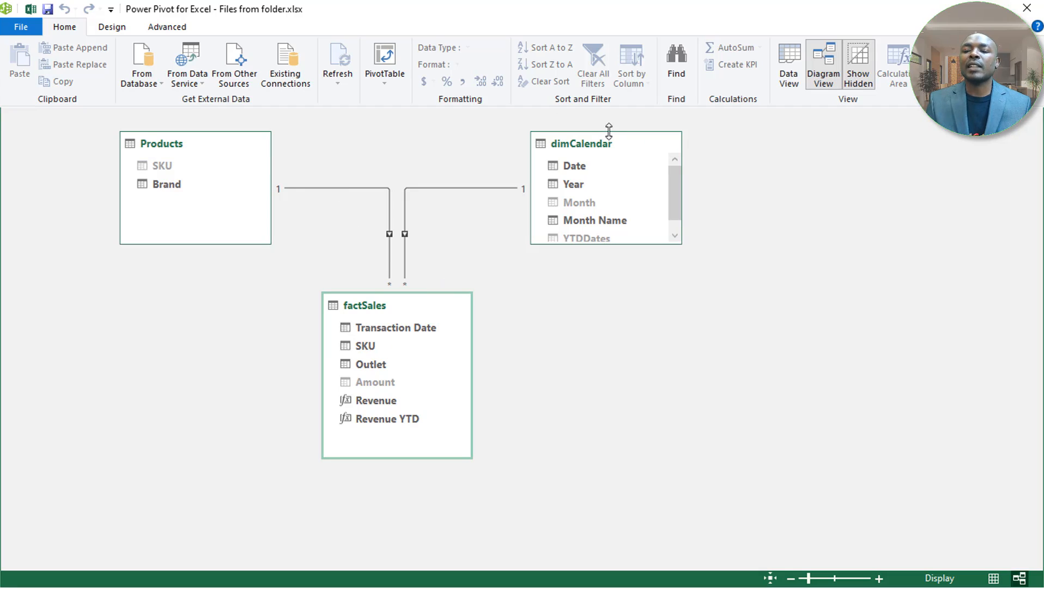
{"action": "left_click", "coordinate": [612, 148]}
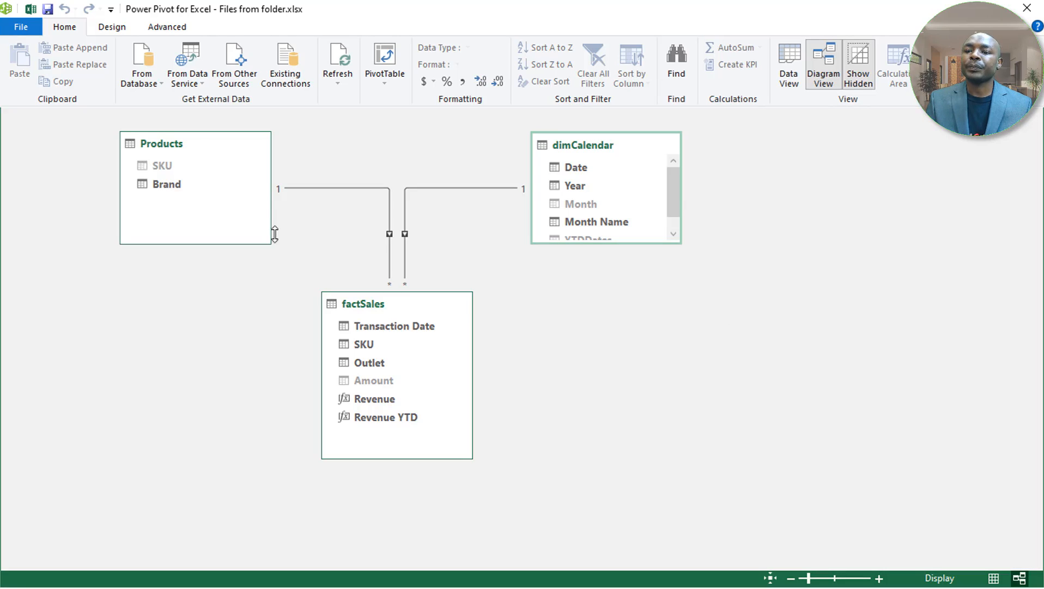
{"action": "left_click", "coordinate": [790, 78]}
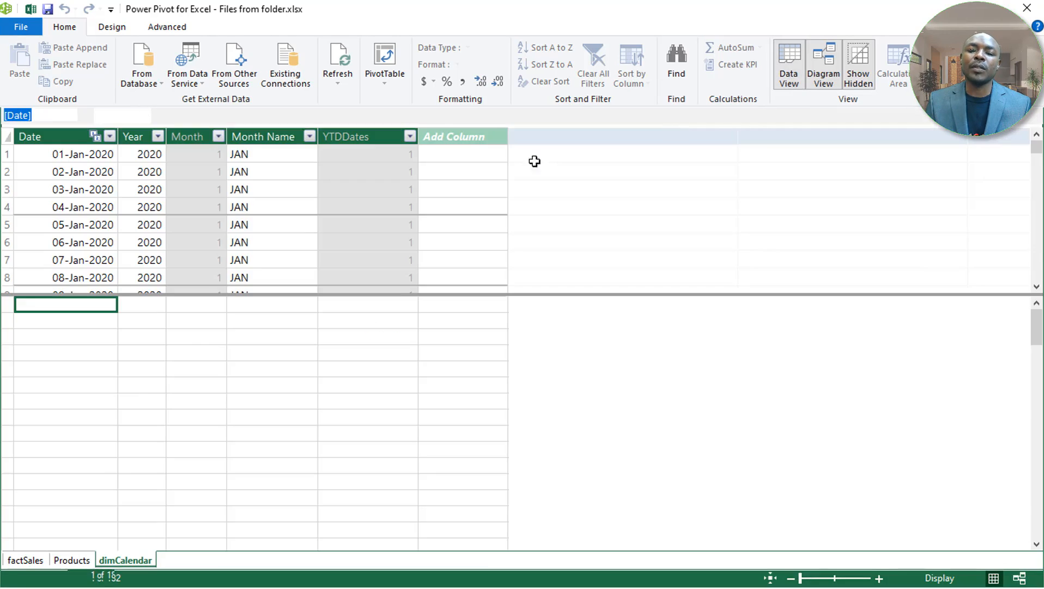
- Examine the Revenue and Revenue YTD measure formulas in the factSales table, enlarging the formula bar
{"action": "left_click", "coordinate": [28, 561]}
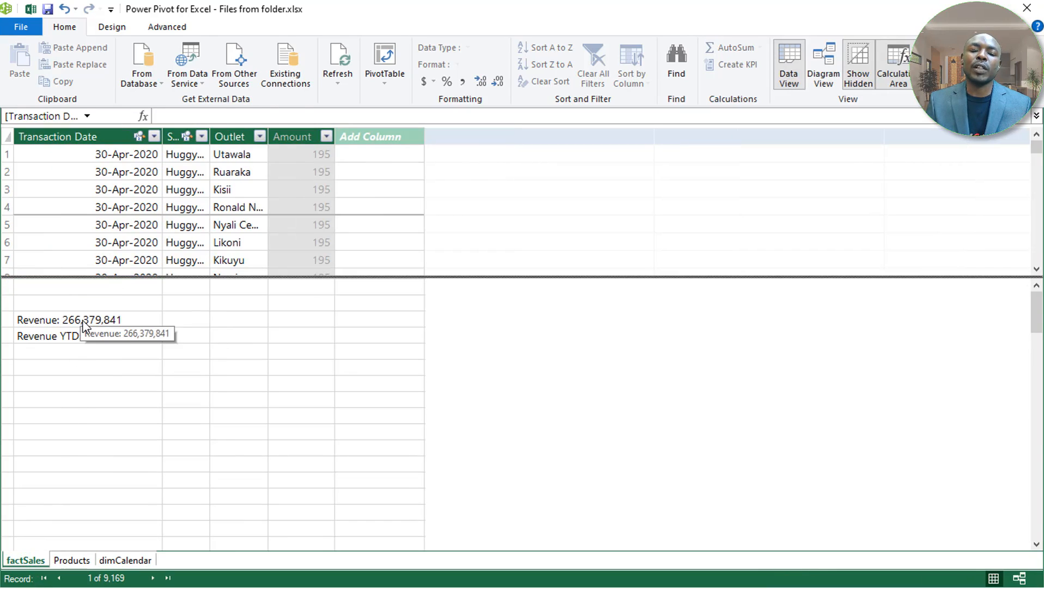
{"action": "left_click", "coordinate": [82, 323]}
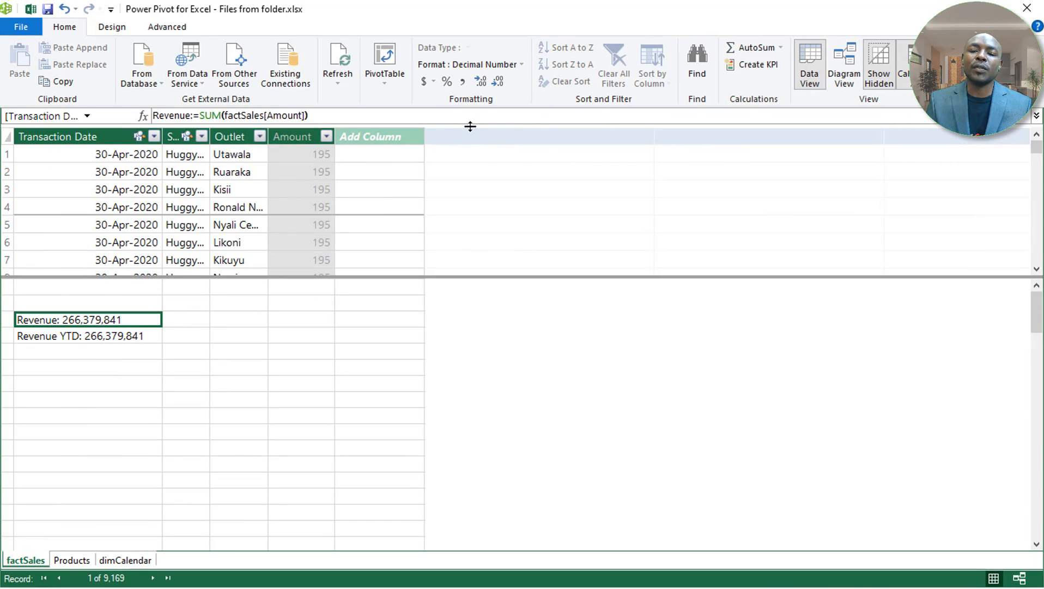
{"action": "left_click_drag", "start_coordinate": [470, 124], "coordinate": [473, 177]}
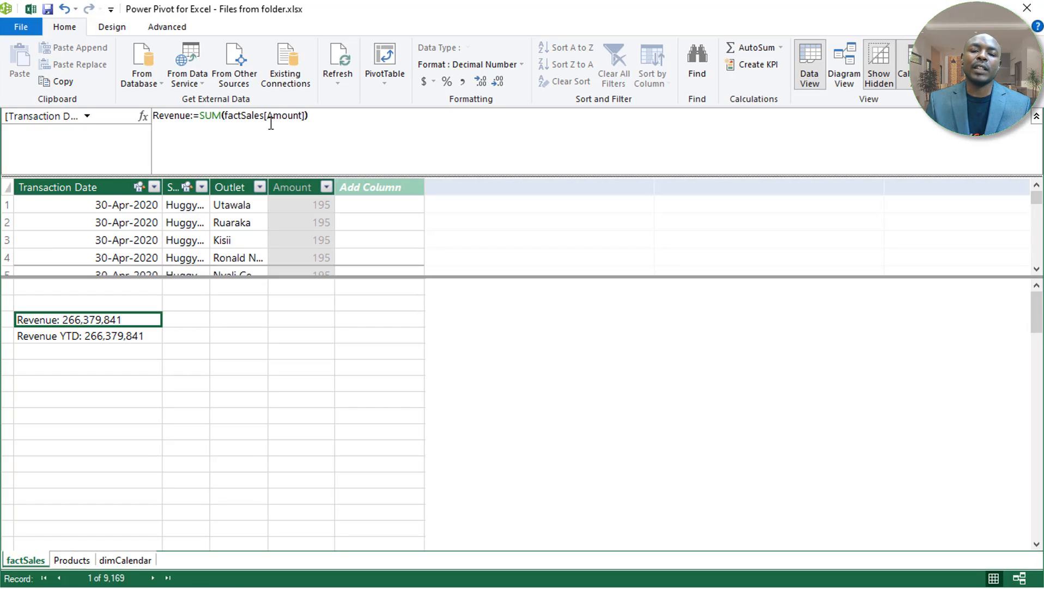
{"action": "left_click", "coordinate": [303, 187]}
{"action": "left_click", "coordinate": [99, 342]}
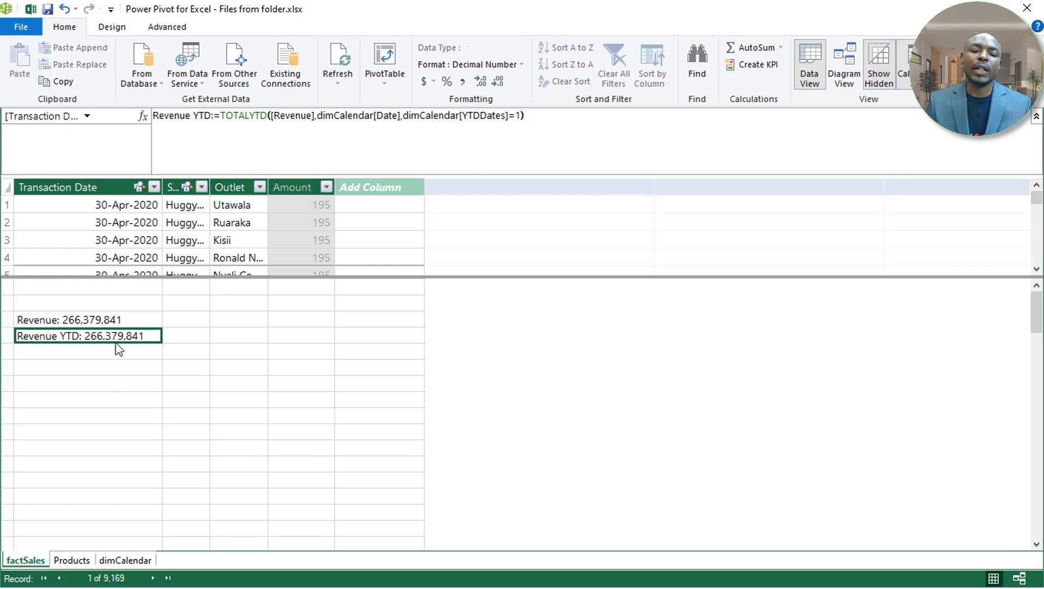
{"action": "left_click", "coordinate": [106, 383]}
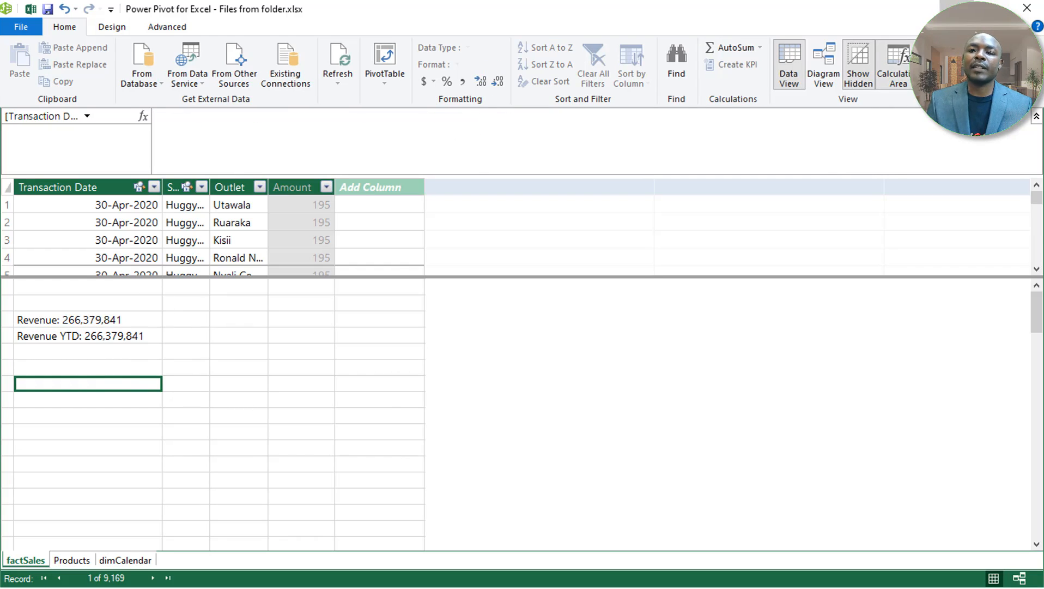
- Return to the sales_analysis sheet and check which fields feed the Month Name and Brand PivotTables
{"action": "left_click", "coordinate": [958, 8]}
{"action": "left_click", "coordinate": [560, 375]}
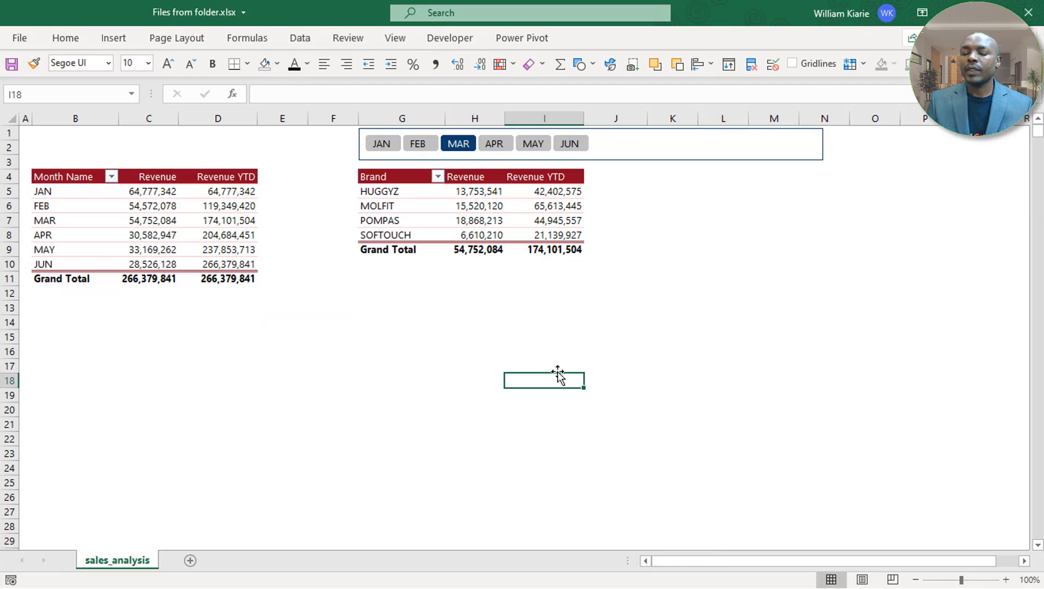
{"action": "left_click", "coordinate": [217, 241]}
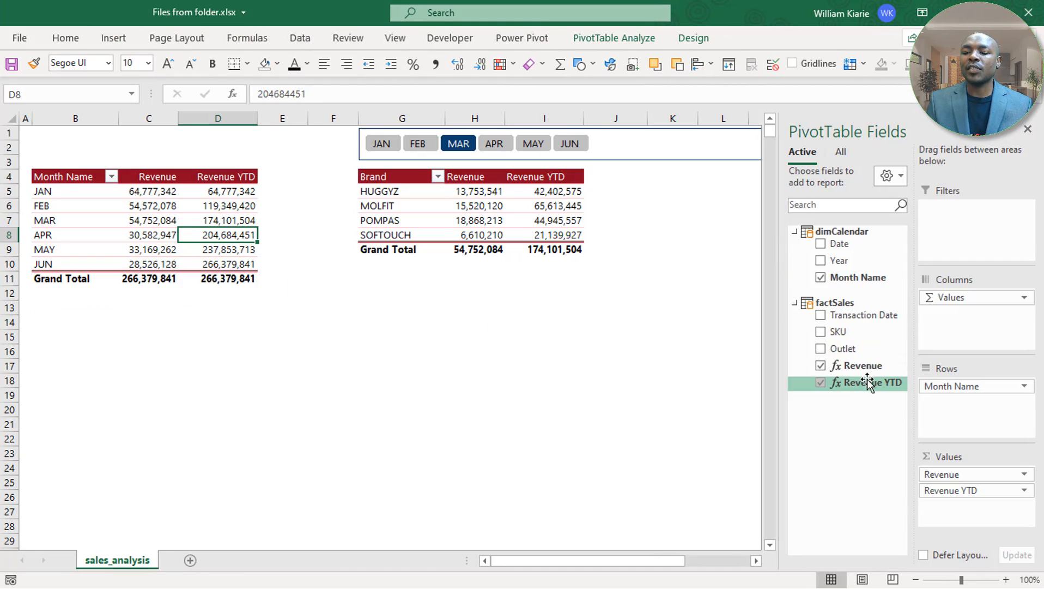
{"action": "left_click", "coordinate": [491, 209]}
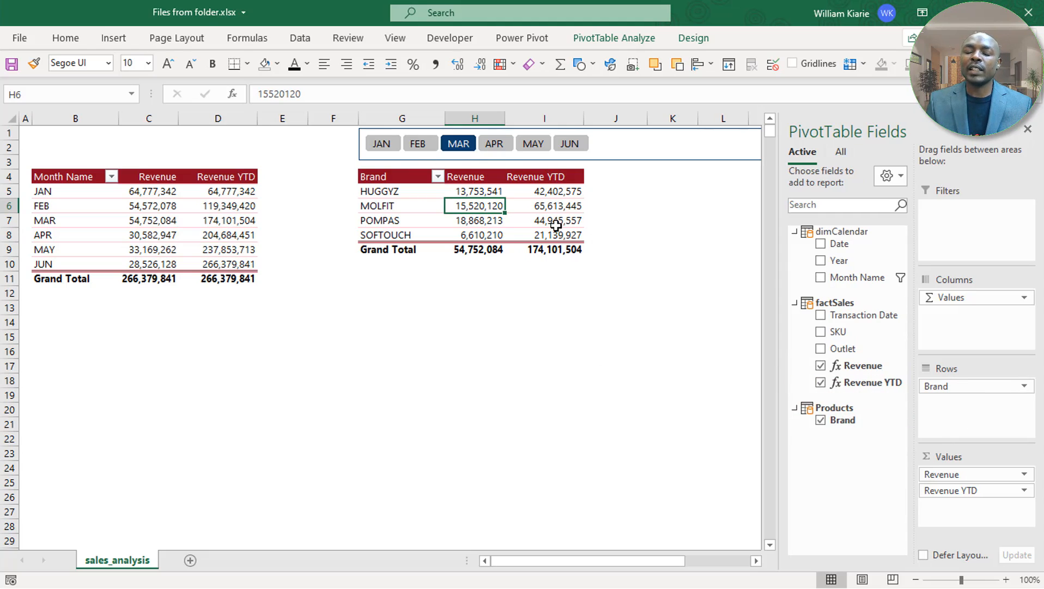
- Filter the Brand PivotTable to FEB and compare its figures with the FEB row of the Month Name PivotTable
{"action": "left_click", "coordinate": [426, 148]}
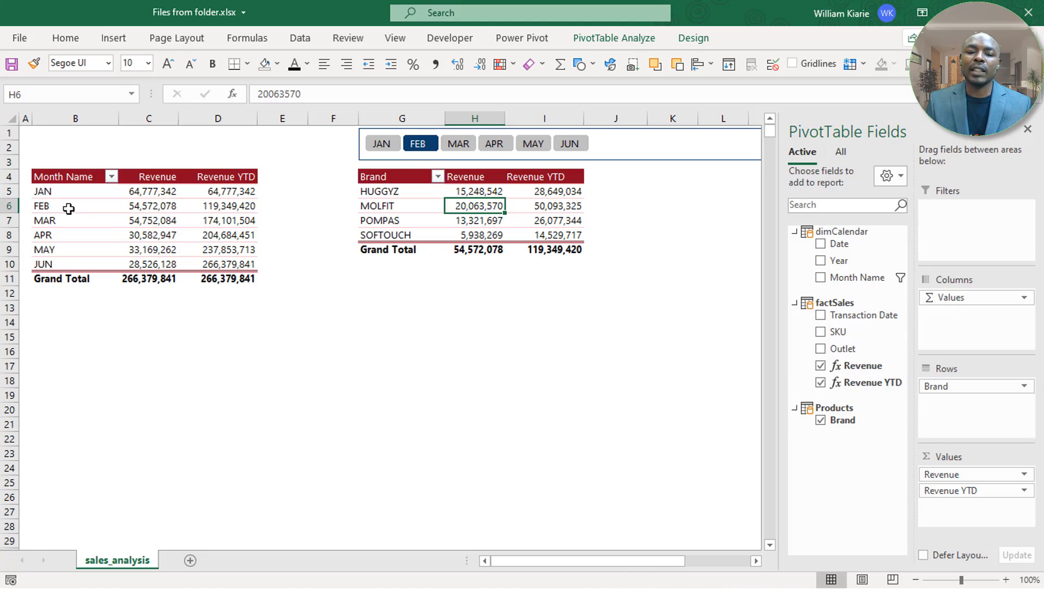
{"action": "left_click_drag", "start_coordinate": [59, 208], "coordinate": [207, 206]}
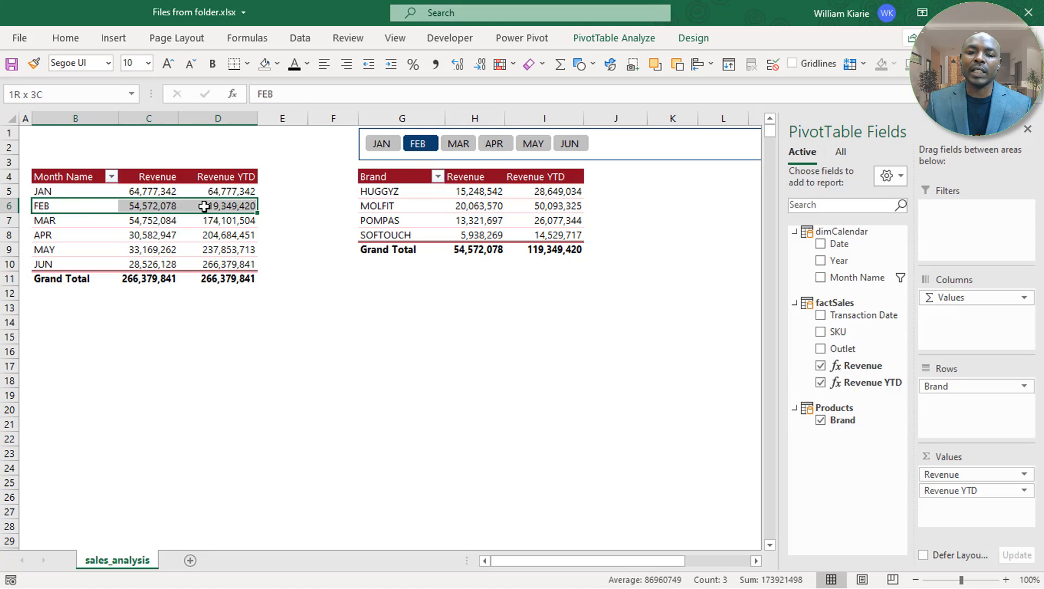
{"action": "left_click", "coordinate": [234, 207]}
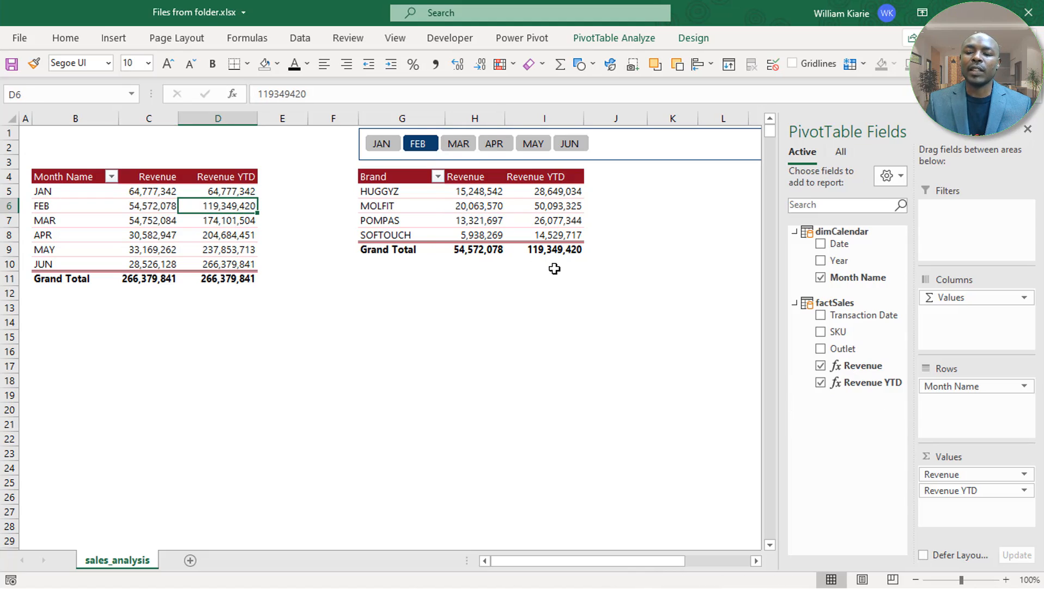
{"action": "left_click_drag", "start_coordinate": [554, 269], "coordinate": [548, 191]}
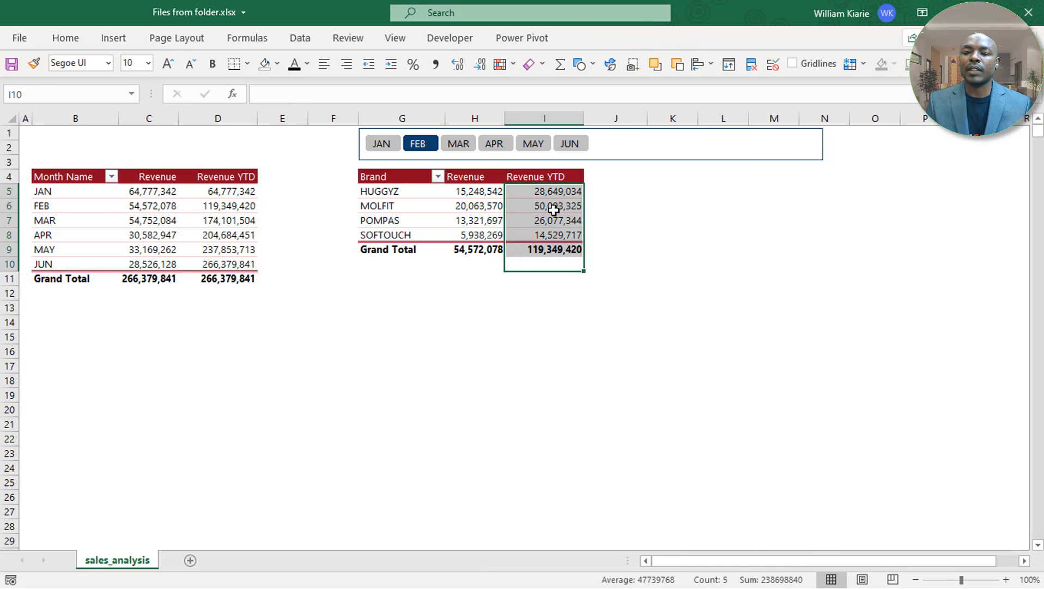
{"action": "left_click", "coordinate": [560, 235]}
- Filter the Brand PivotTable to MAY and compare its Revenue YTD figures with the MAY row of the monthly PivotTable
{"action": "left_click", "coordinate": [545, 147]}
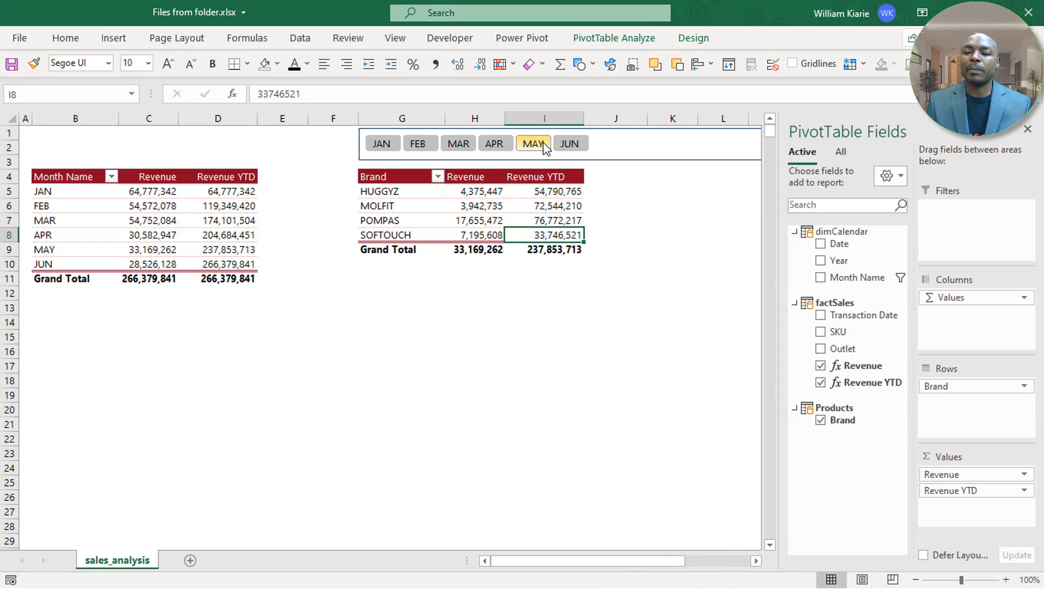
{"action": "left_click_drag", "start_coordinate": [560, 261], "coordinate": [548, 191]}
{"action": "left_click", "coordinate": [242, 252]}
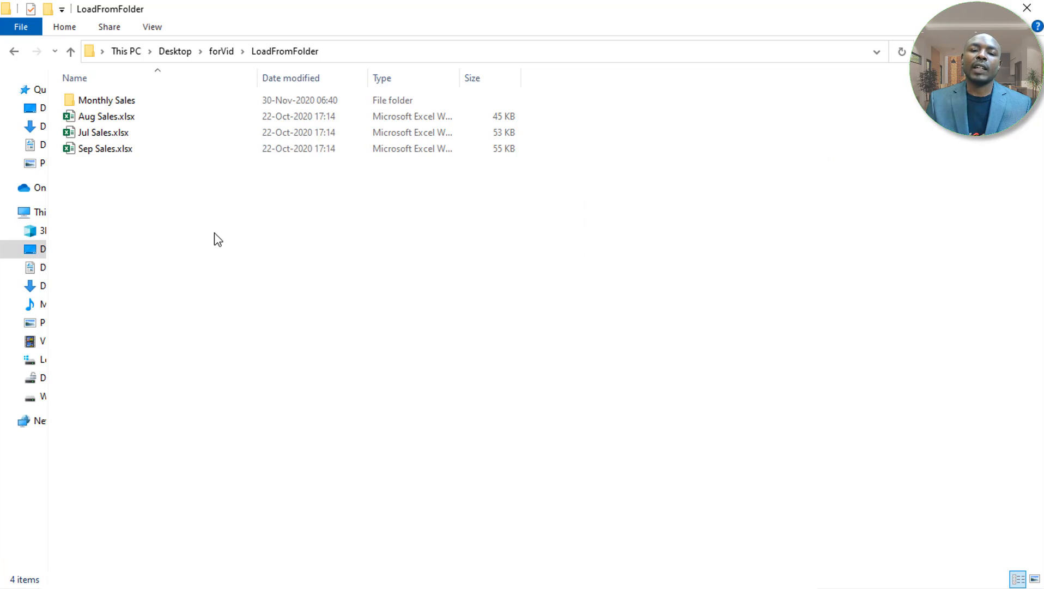
- In File Explorer, move the Jul, Aug and Sep Sales workbooks into the Monthly Sales folder and open that folder
{"action": "left_click_drag", "start_coordinate": [159, 203], "coordinate": [125, 101]}
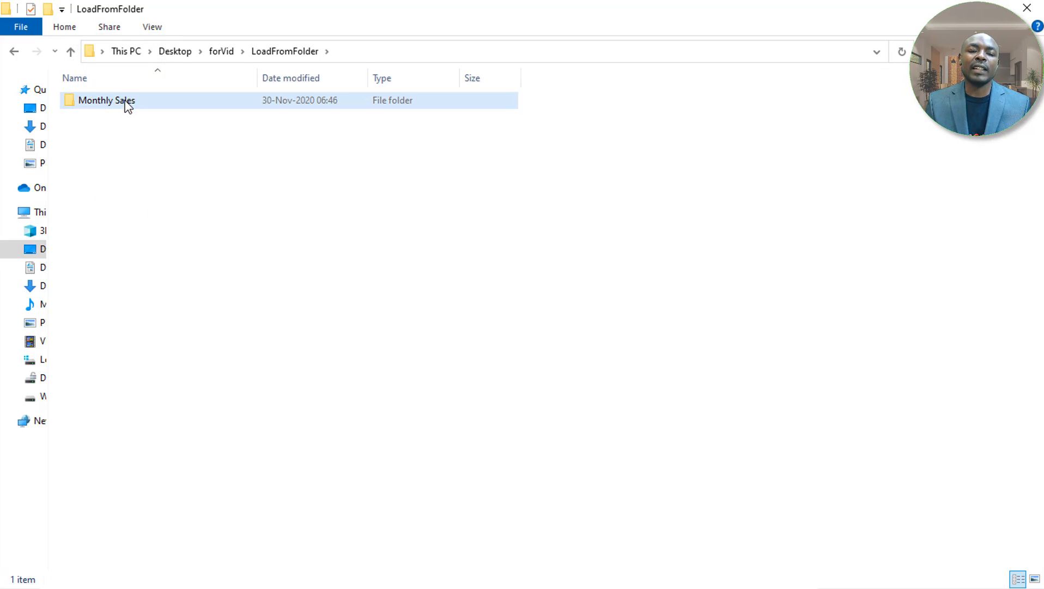
{"action": "double_click", "coordinate": [133, 104]}
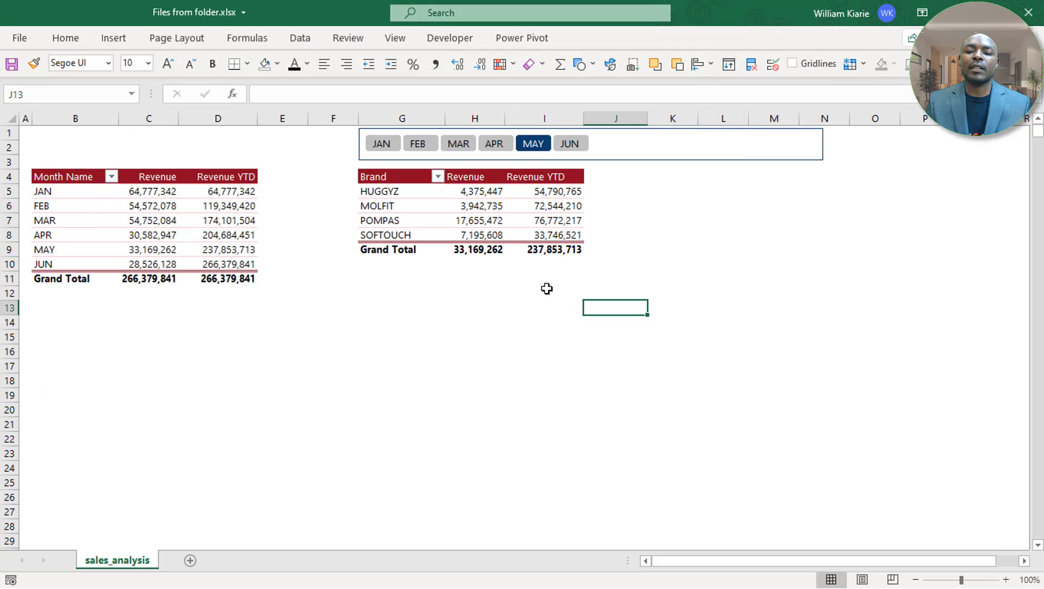
- Return to Files from folder.xlsx in Excel and refresh all its data connections
{"action": "left_click", "coordinate": [472, 294]}
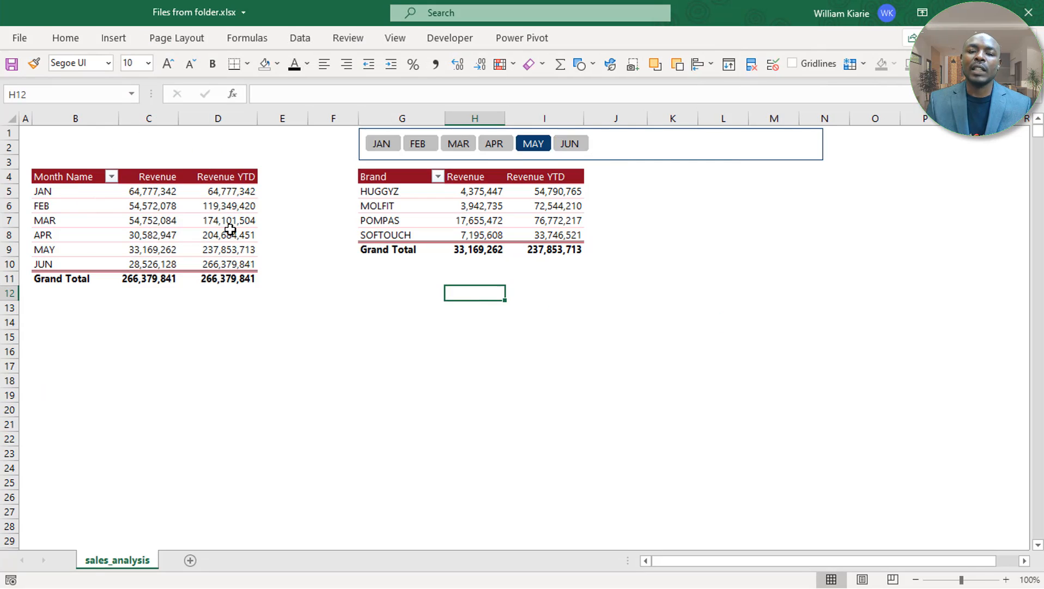
{"action": "left_click", "coordinate": [302, 38]}
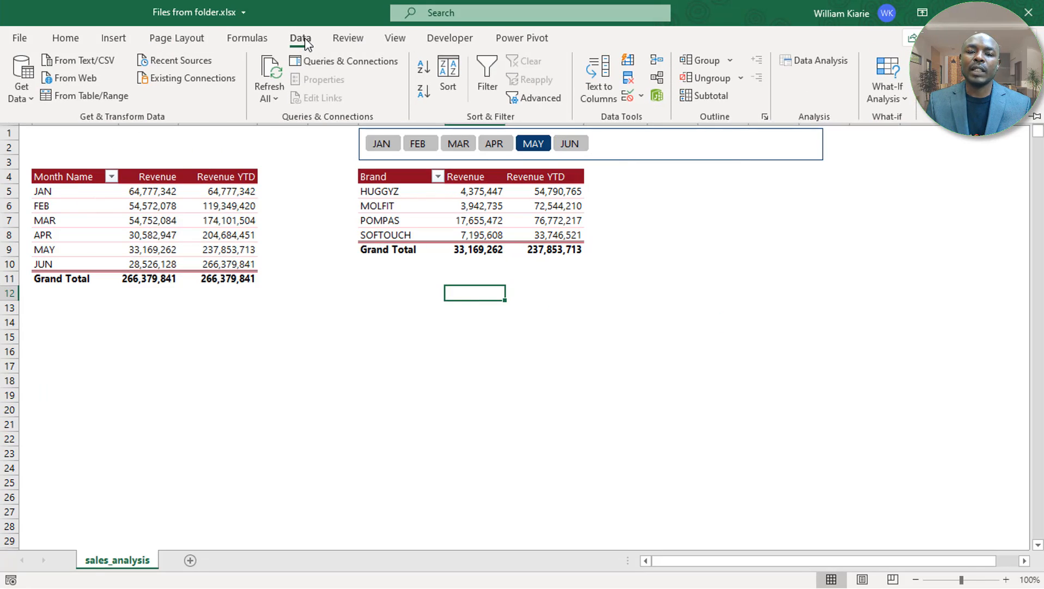
{"action": "left_click", "coordinate": [277, 70]}
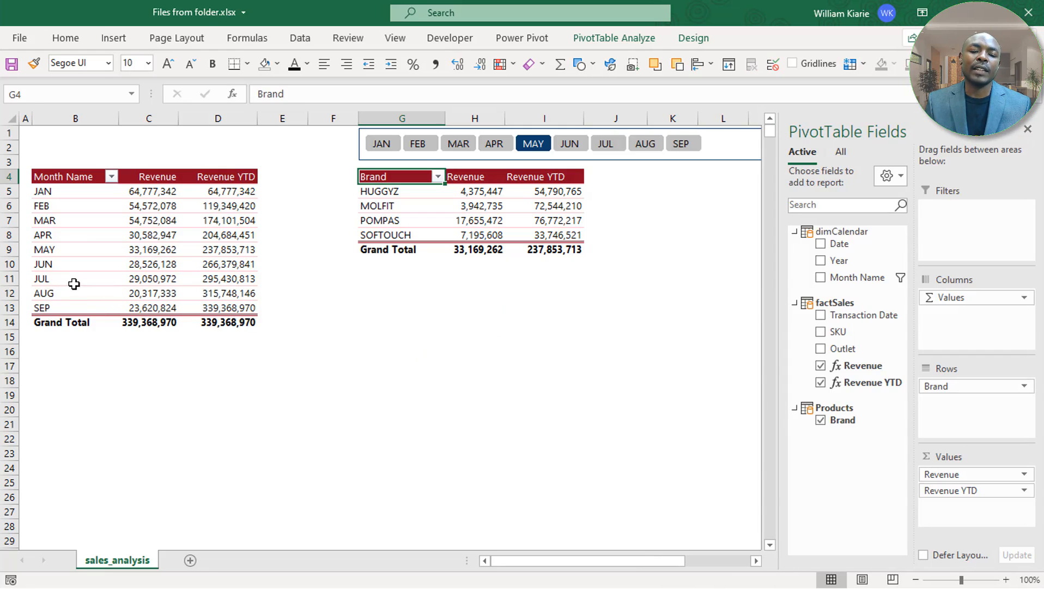
- Highlight the JUL to SEP rows in the Month Name PivotTable, and filter the Brand PivotTable to JUL followed by AUG
{"action": "left_click_drag", "start_coordinate": [74, 284], "coordinate": [221, 305]}
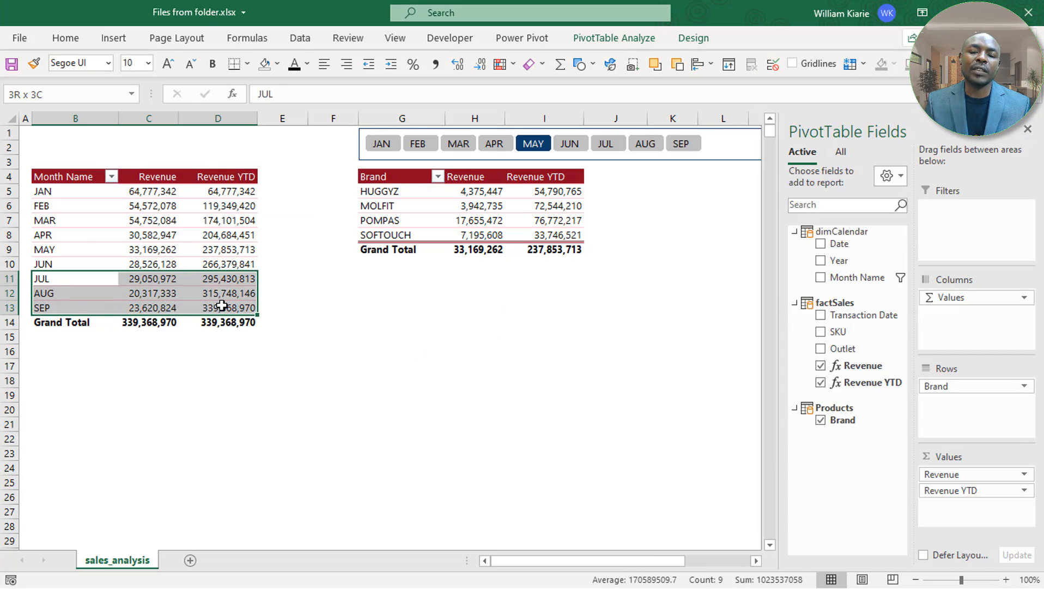
{"action": "left_click", "coordinate": [540, 309]}
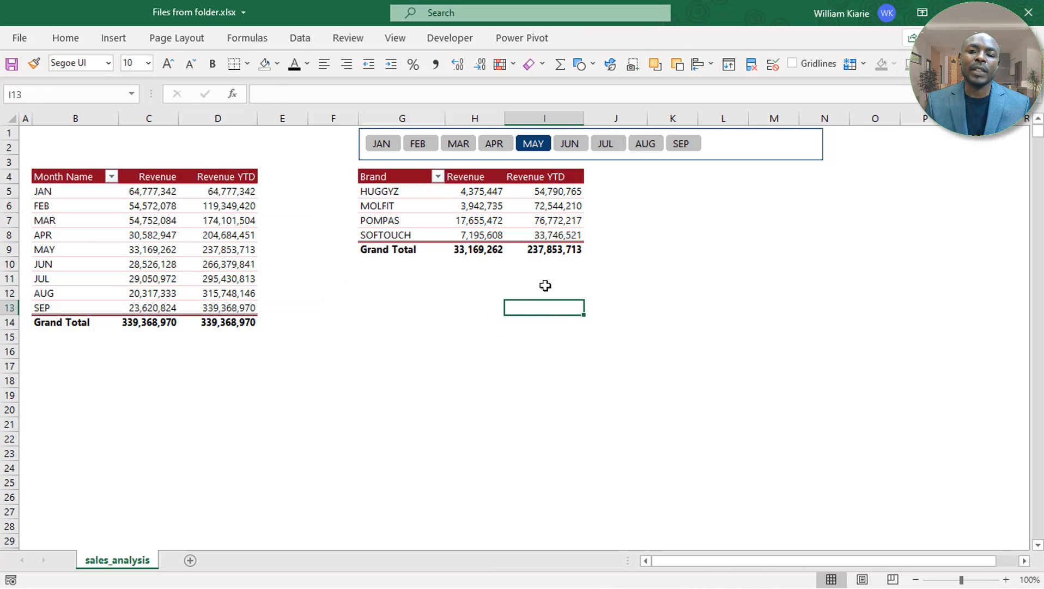
{"action": "left_click", "coordinate": [607, 145]}
{"action": "left_click", "coordinate": [645, 145]}
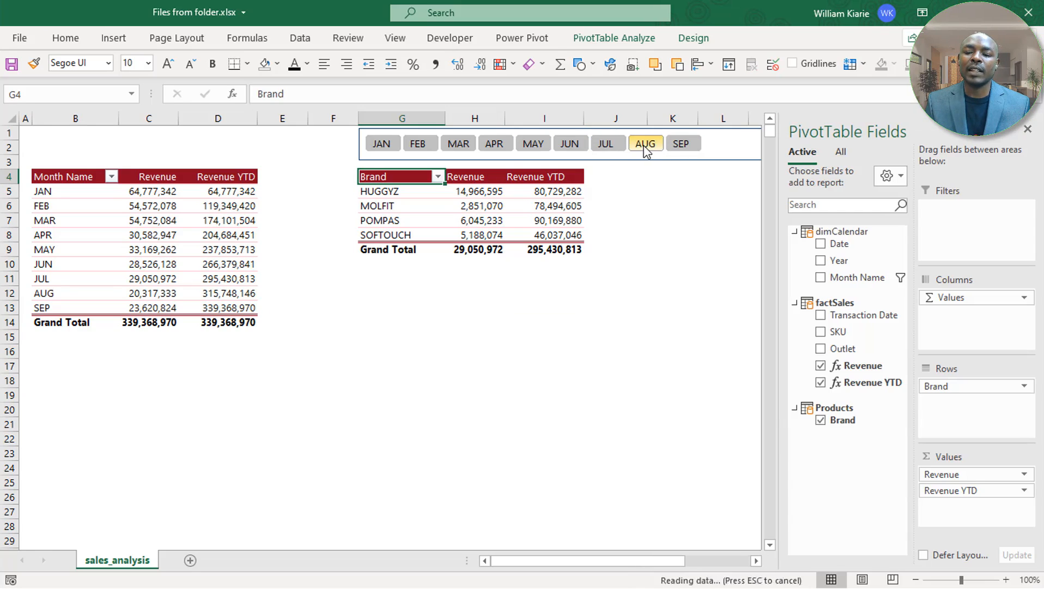